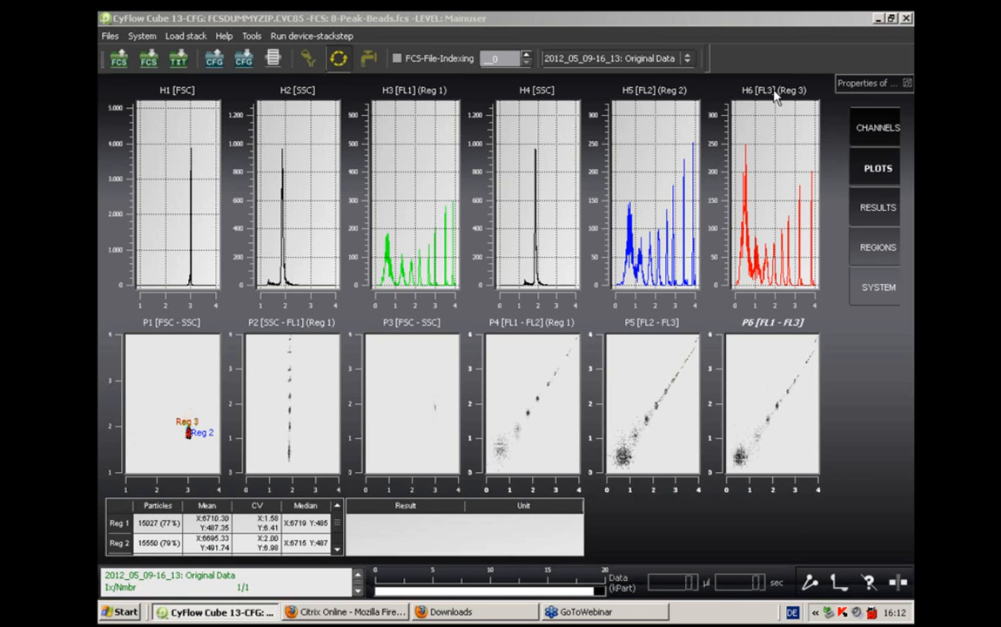
Store the current dataset as a new FCS file named test2, without replacing the existing test file.
{"action": "left_click", "coordinate": [853, 170]}
{"action": "left_click", "coordinate": [149, 59]}
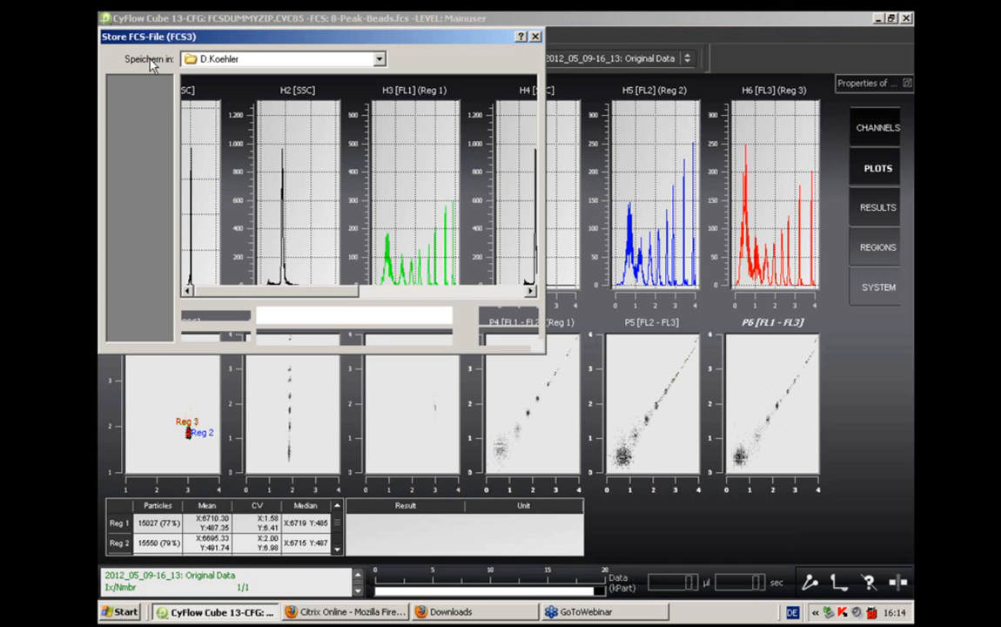
{"action": "left_click", "coordinate": [391, 316]}
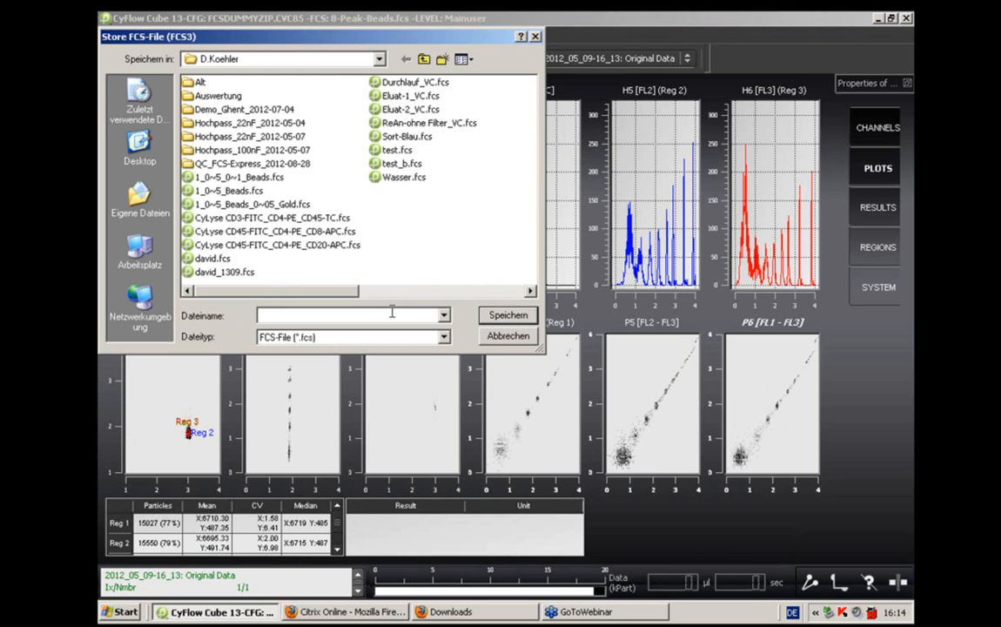
{"action": "type", "text": "test"}
{"action": "left_click", "coordinate": [489, 318]}
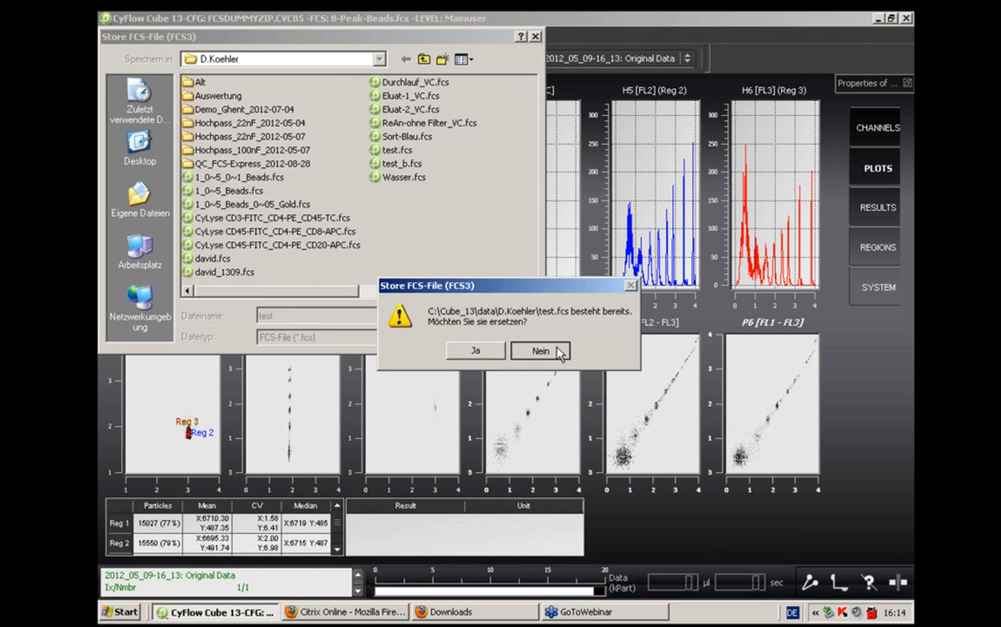
{"action": "left_click", "coordinate": [559, 351]}
{"action": "type", "text": "2"}
{"action": "left_click", "coordinate": [502, 380]}
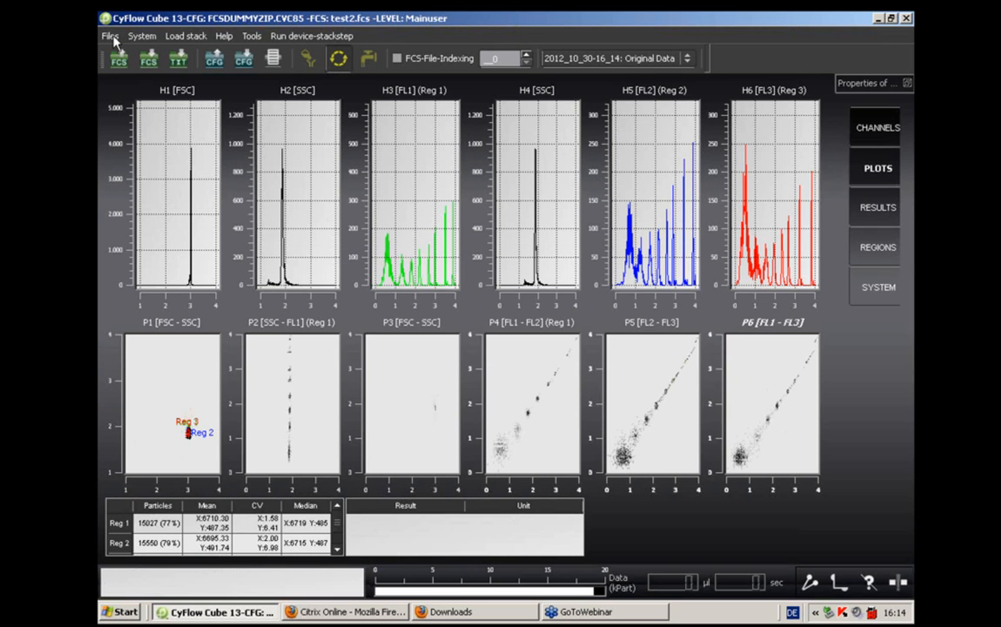
Launch FCS Express from CyFlow Cube and ignore the available update for now.
{"action": "left_click", "coordinate": [110, 37]}
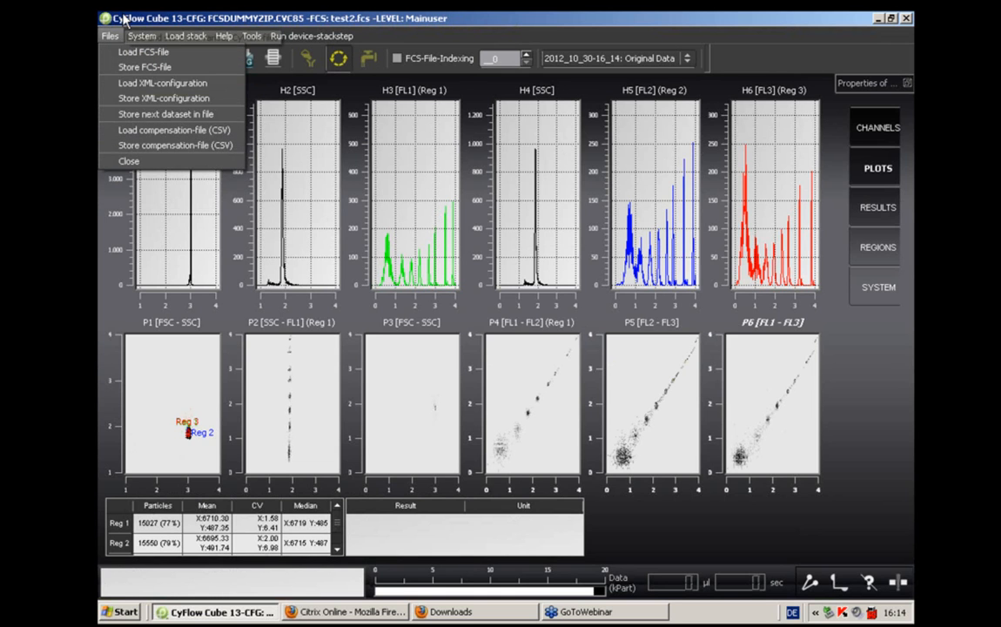
{"action": "left_click", "coordinate": [125, 17]}
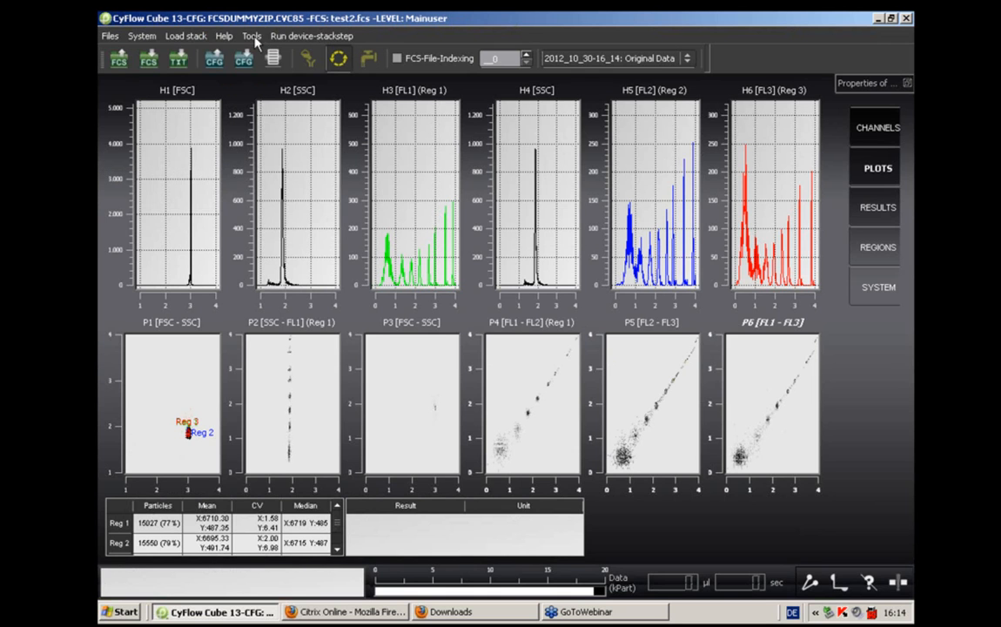
{"action": "left_click", "coordinate": [253, 38]}
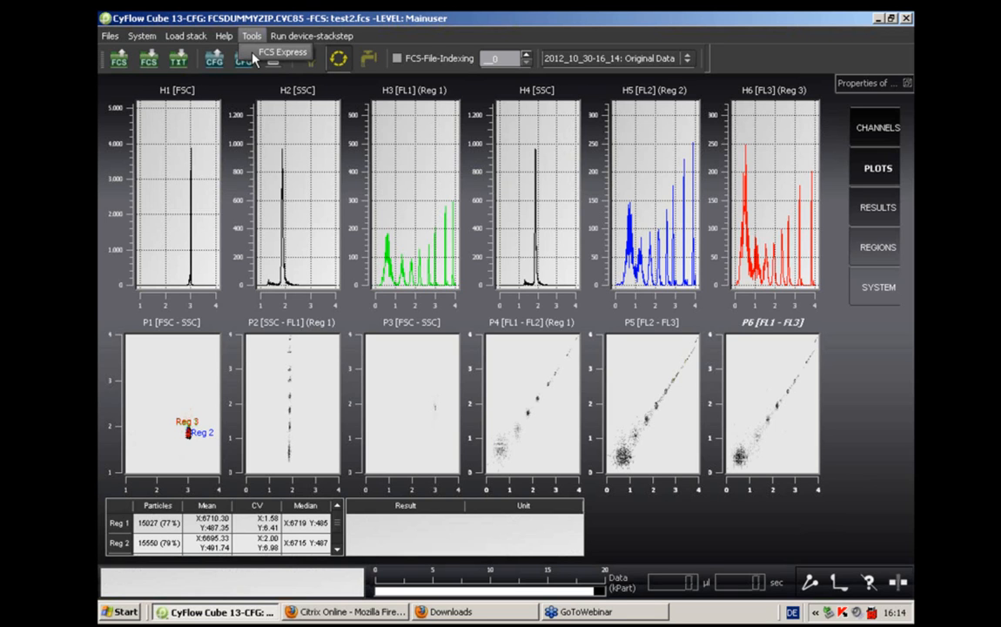
{"action": "left_click", "coordinate": [254, 55]}
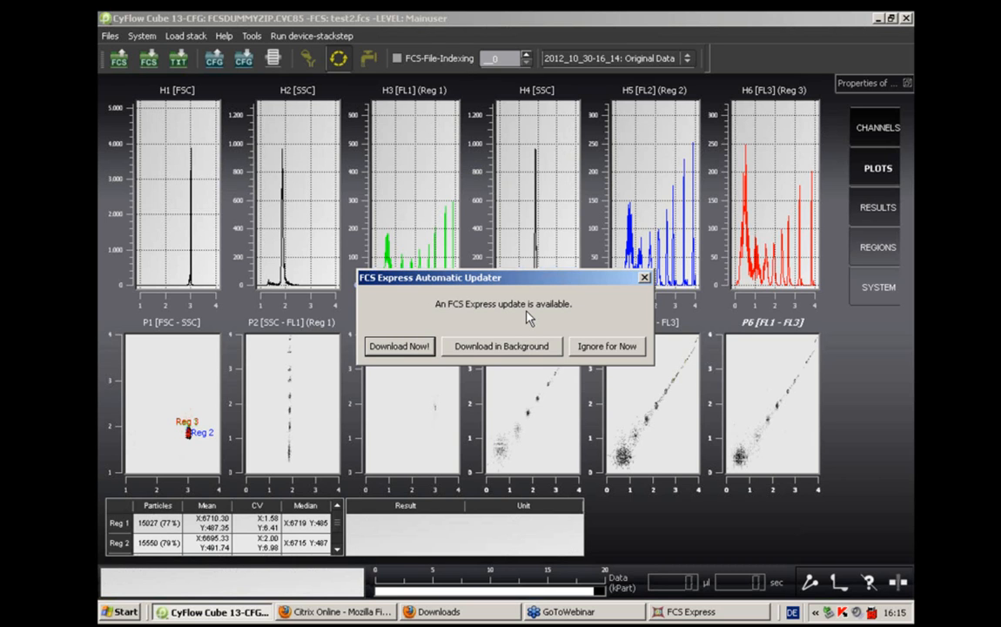
{"action": "left_click", "coordinate": [607, 345]}
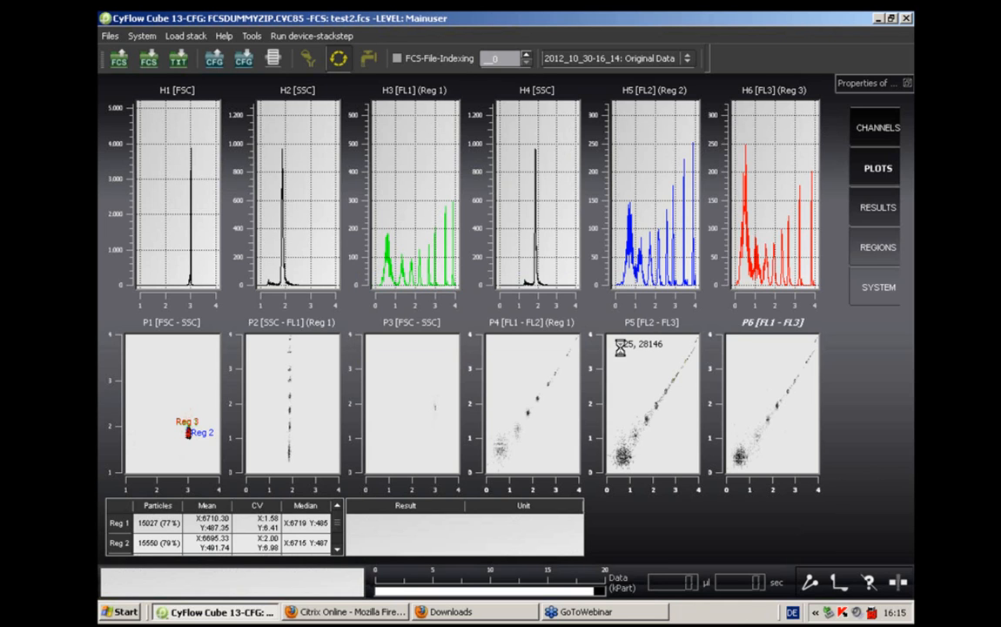
{"action": "double_click", "coordinate": [618, 347]}
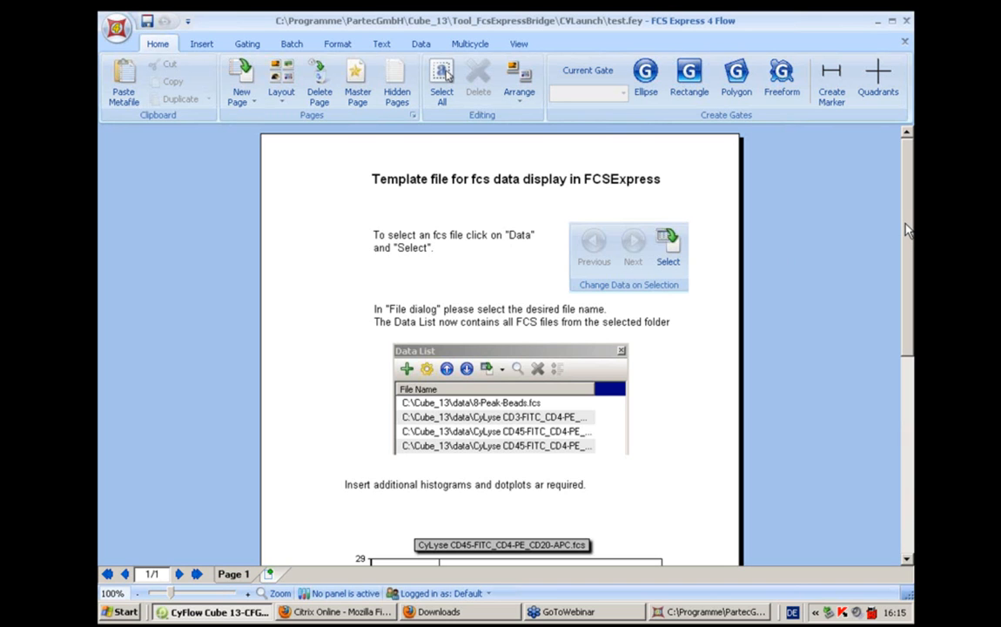
Change the template histogram's data to CyLyse CD3-FITC_CD4-PE_CD45-TC.fcs from the C:\Cube_13\data folder, replacing only the base overlay.
{"action": "left_click_drag", "start_coordinate": [906, 231], "coordinate": [905, 286]}
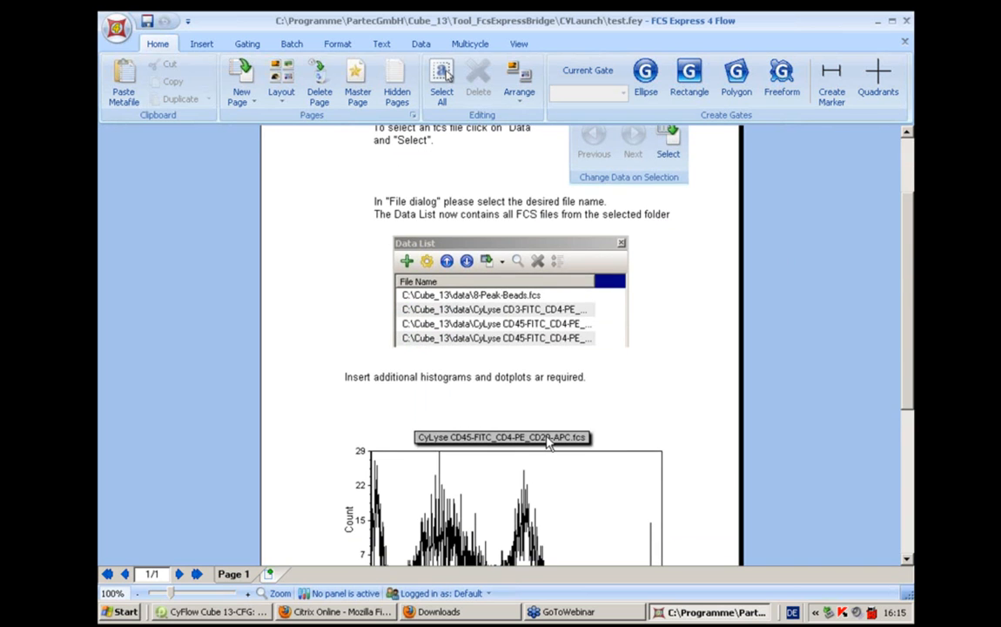
{"action": "left_click", "coordinate": [548, 444]}
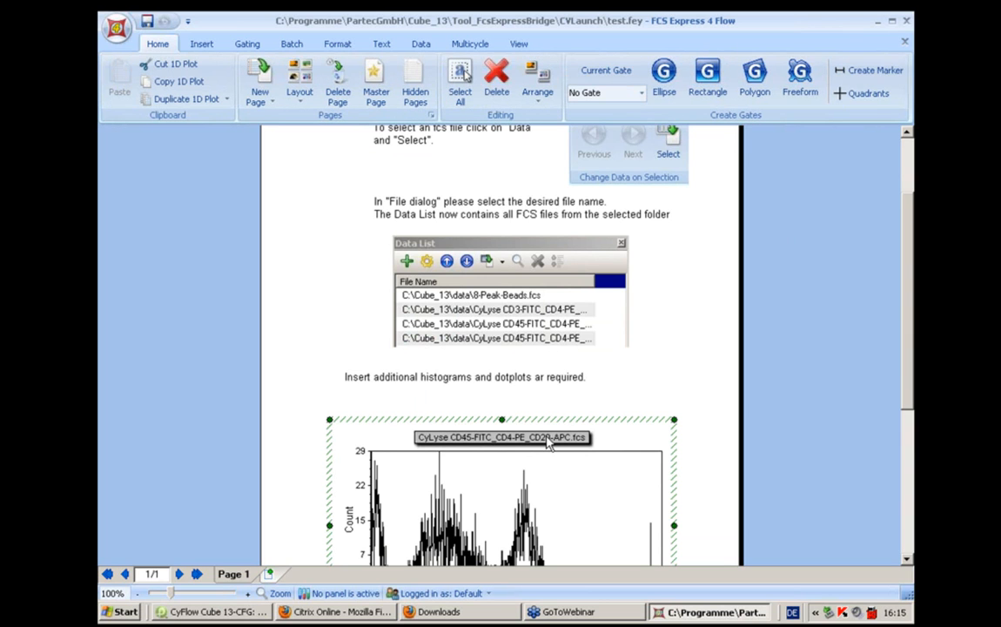
{"action": "left_click", "coordinate": [421, 43]}
{"action": "left_click", "coordinate": [740, 80]}
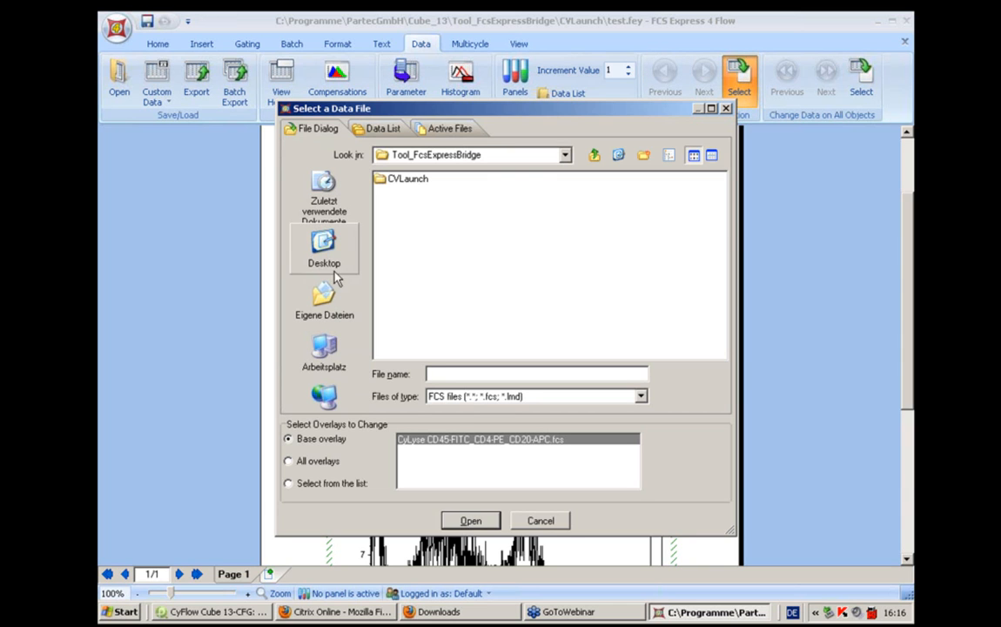
{"action": "left_click", "coordinate": [322, 352]}
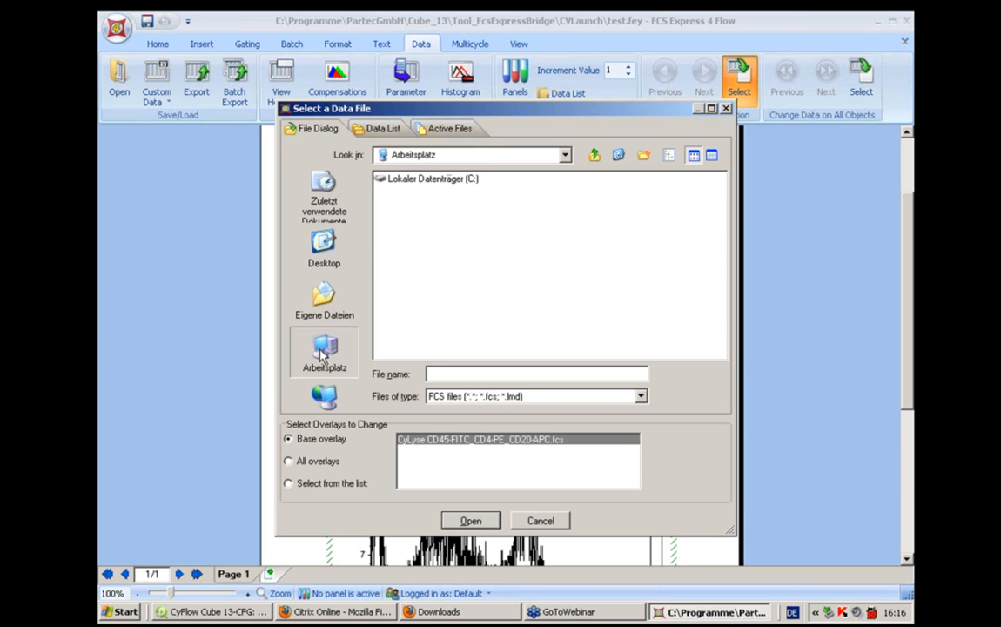
{"action": "double_click", "coordinate": [439, 179]}
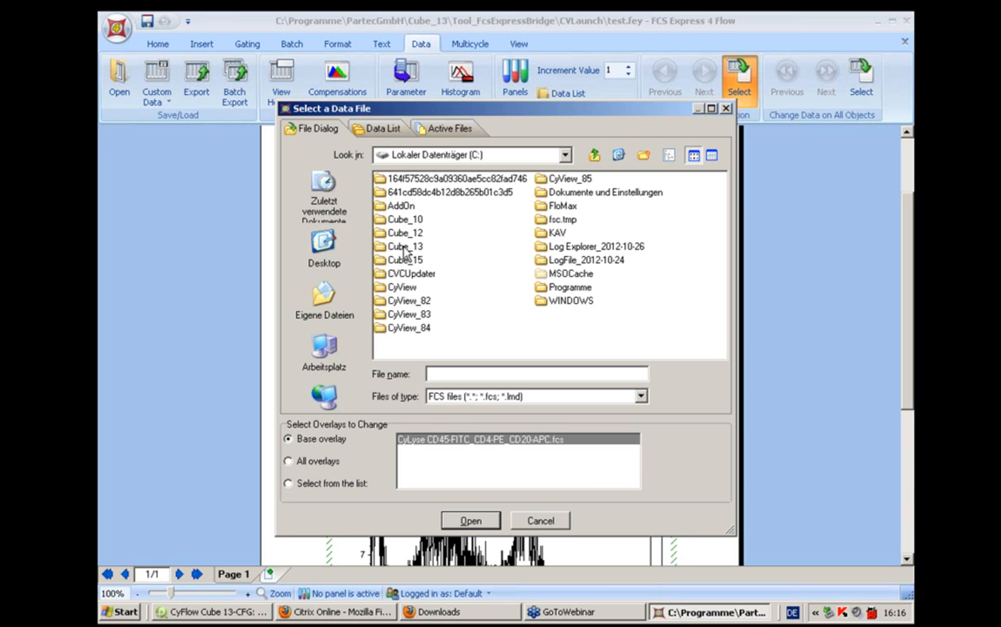
{"action": "double_click", "coordinate": [403, 247]}
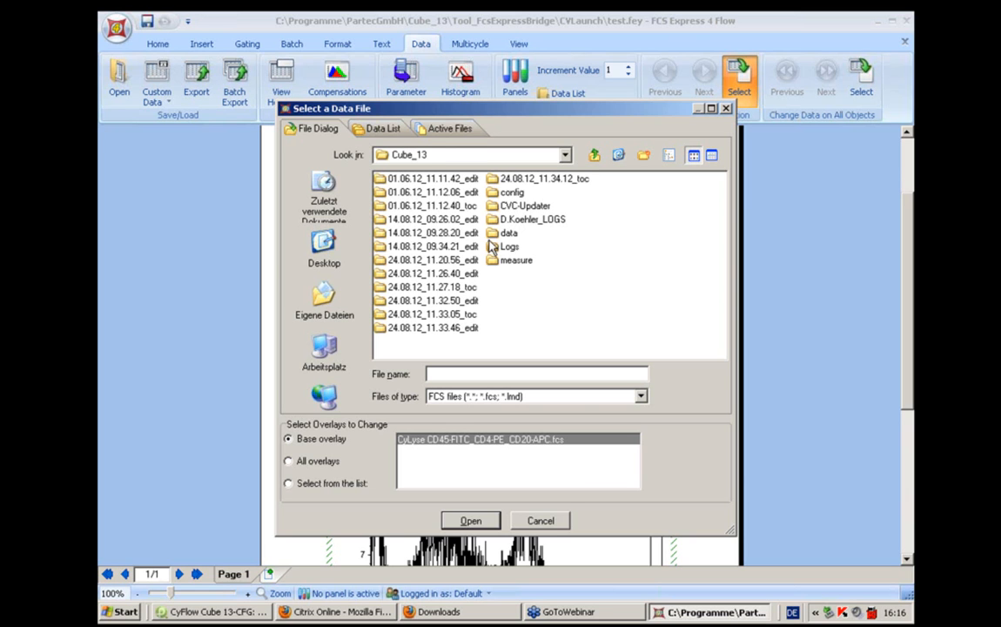
{"action": "left_click", "coordinate": [490, 233]}
{"action": "double_click", "coordinate": [490, 233]}
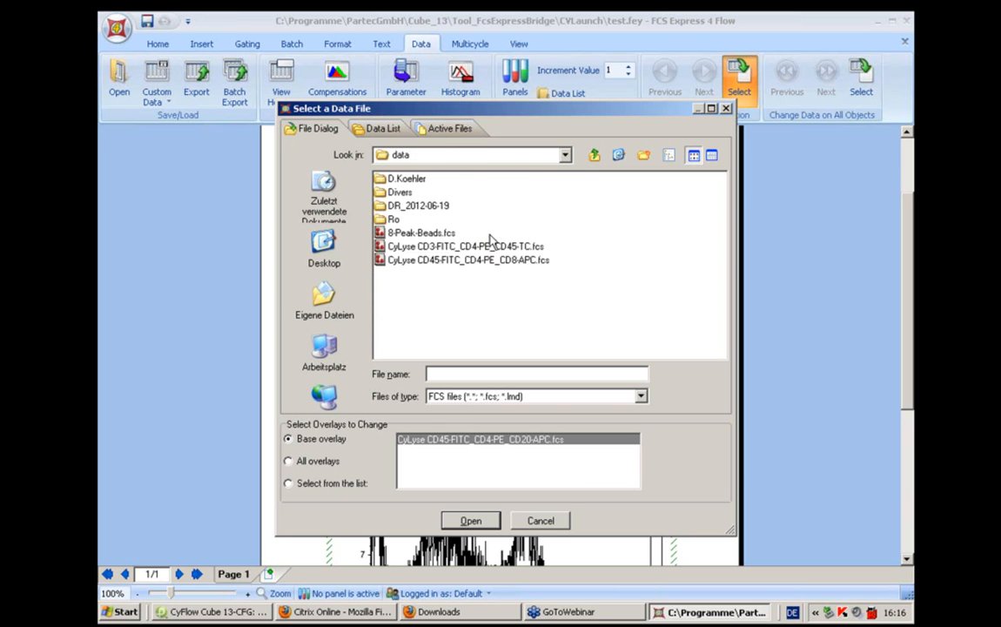
{"action": "left_click", "coordinate": [435, 248]}
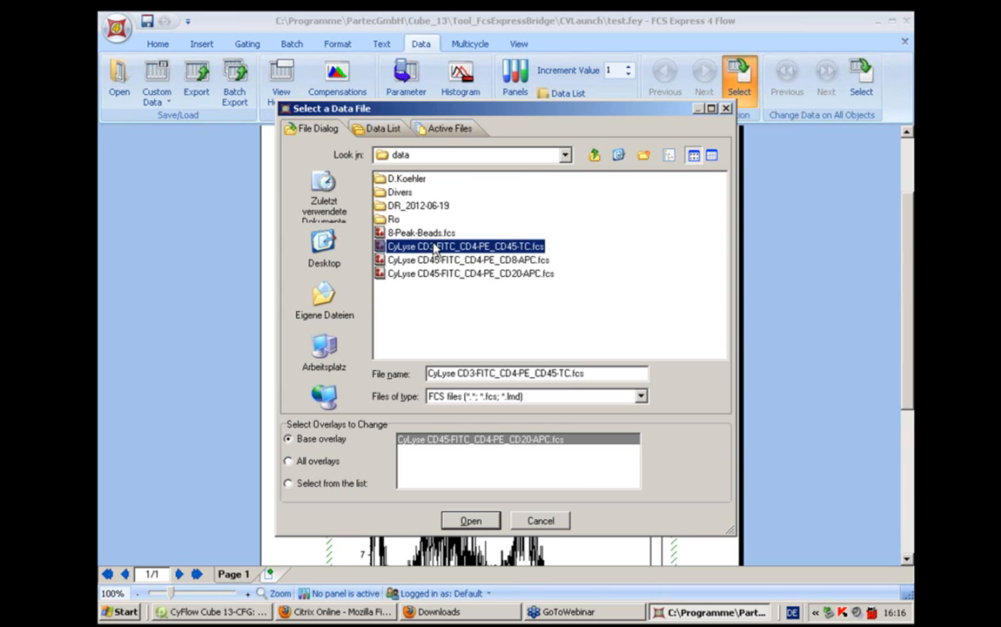
{"action": "left_click", "coordinate": [470, 521]}
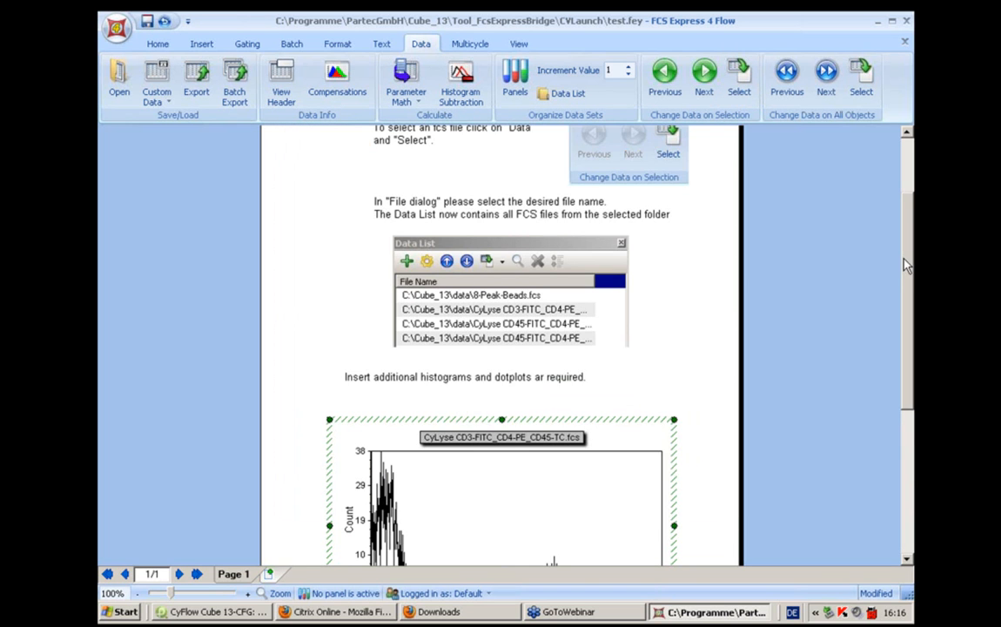
View the Data List of FCS files loaded from the selected folder and close it.
{"action": "left_click_drag", "start_coordinate": [901, 273], "coordinate": [908, 144]}
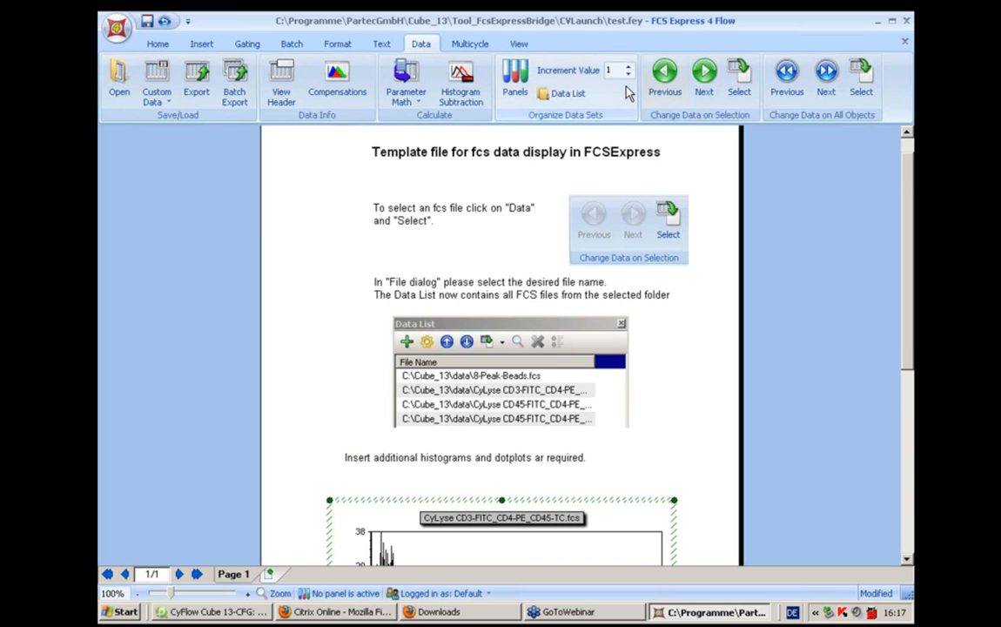
{"action": "left_click", "coordinate": [562, 96]}
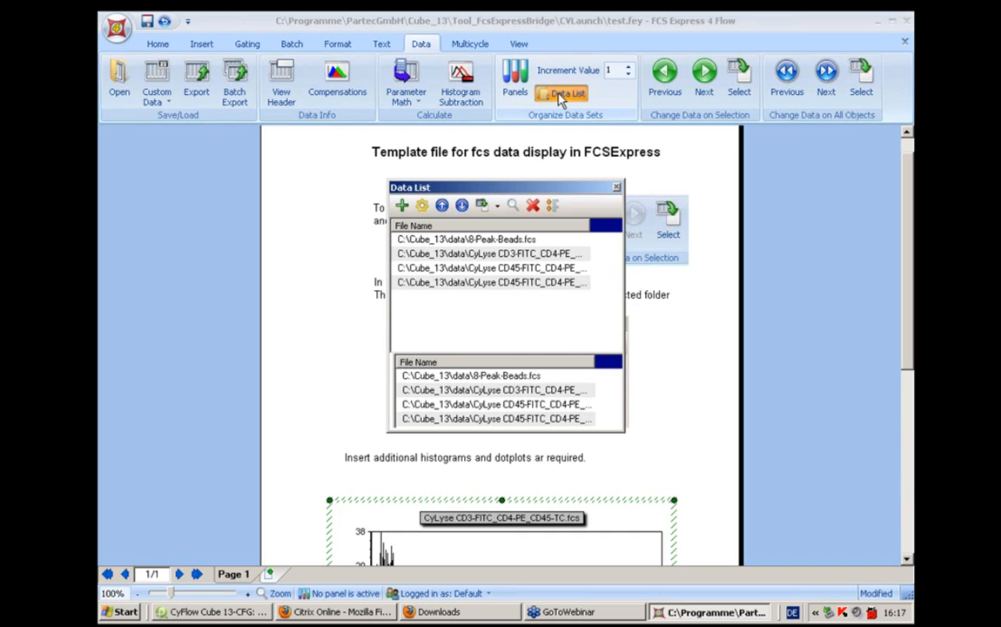
{"action": "left_click", "coordinate": [616, 188]}
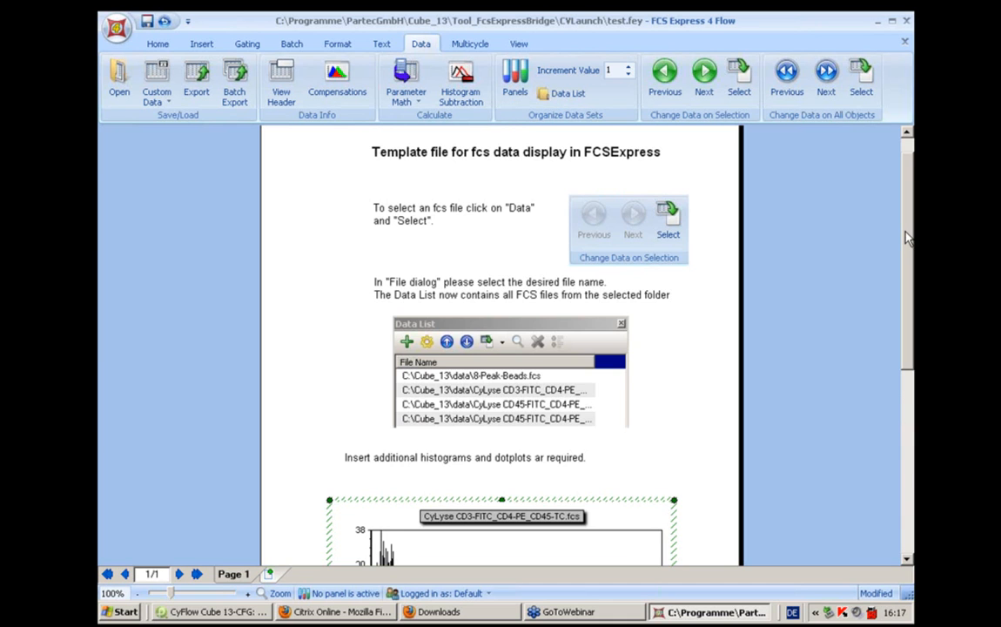
Advance the selected histogram to CyLyse CD45-FITC_CD4-PE_CD20-APC.fcs, return it to CyLyse CD3-FITC_CD4-PE_CD45-TC.fcs, and deselect the plot.
{"action": "scroll", "coordinate": [906, 240], "scroll_direction": "down", "scroll_amount": 3}
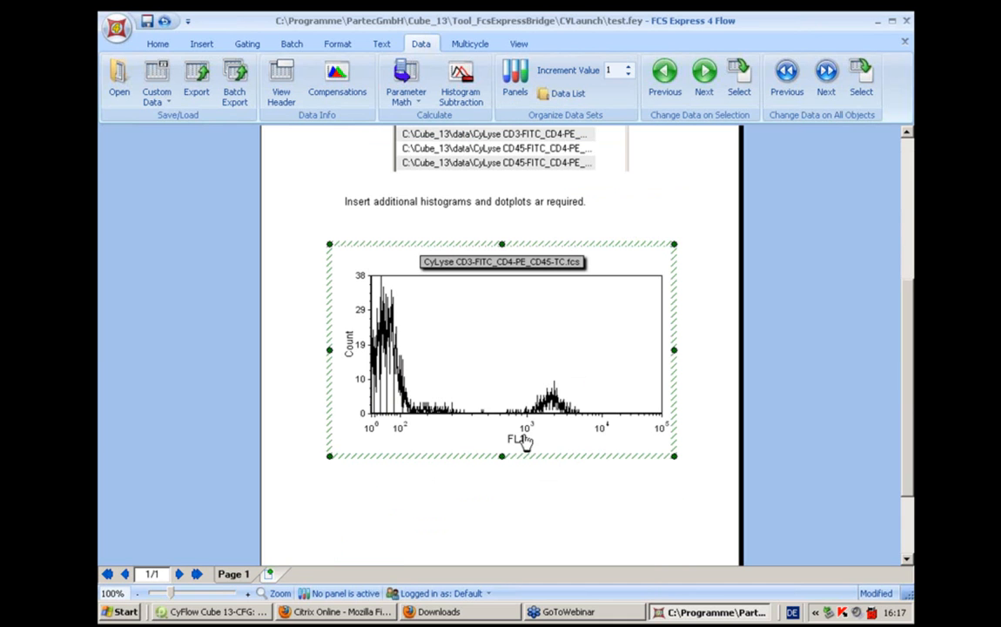
{"action": "left_click", "coordinate": [698, 85]}
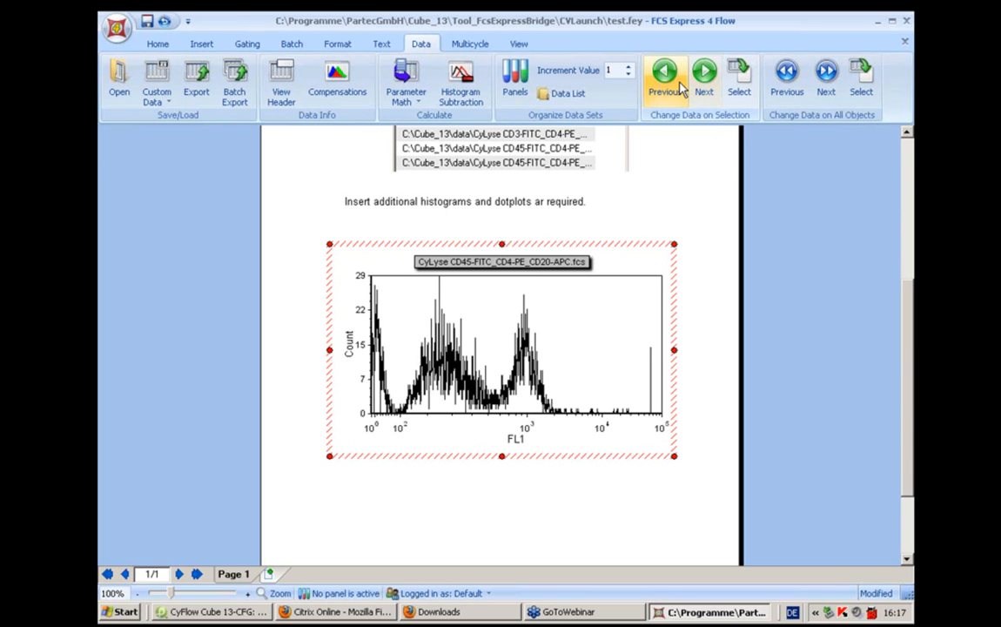
{"action": "left_click", "coordinate": [666, 83]}
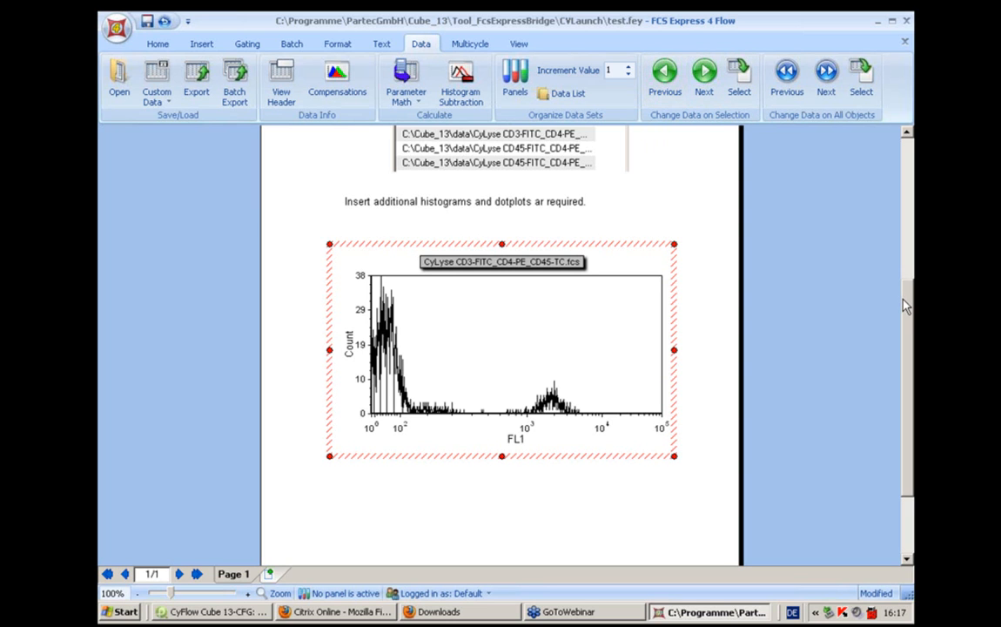
{"action": "left_click", "coordinate": [651, 505]}
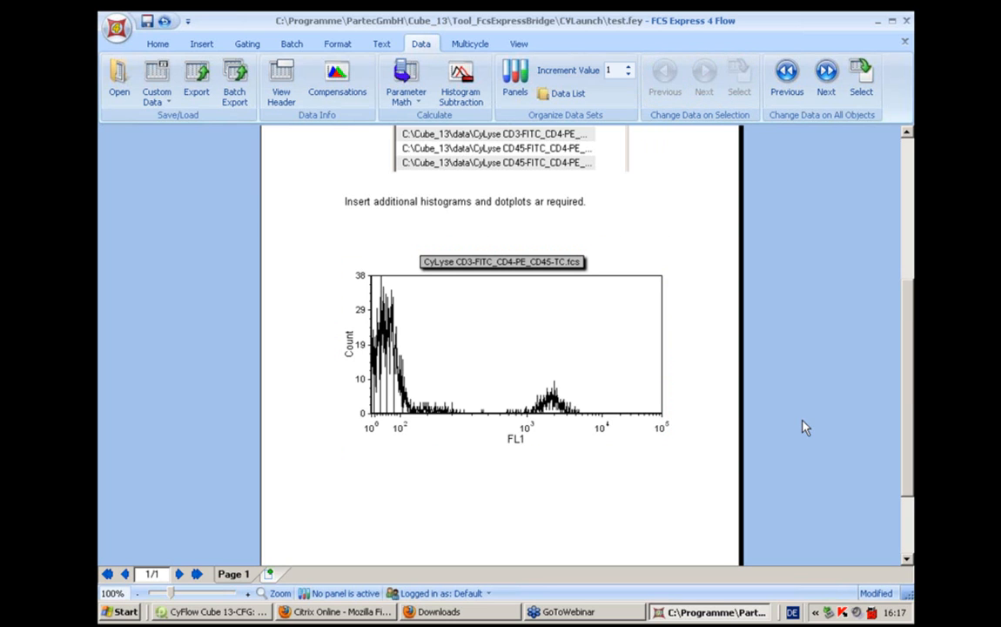
{"action": "scroll", "coordinate": [500, 348], "scroll_direction": "up", "scroll_amount": 2}
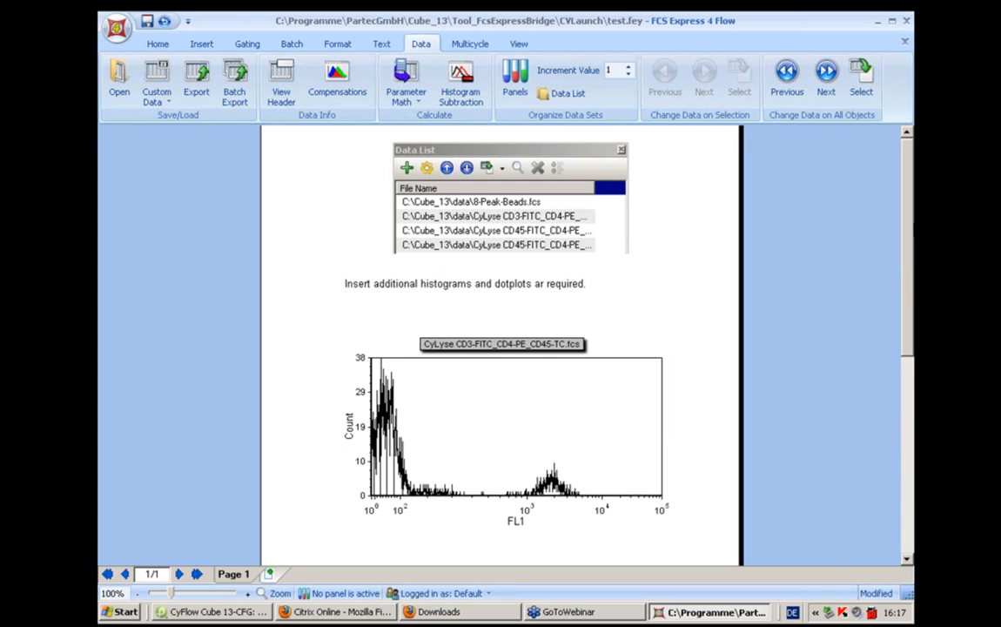
{"action": "scroll", "coordinate": [501, 348], "scroll_direction": "up", "scroll_amount": 5}
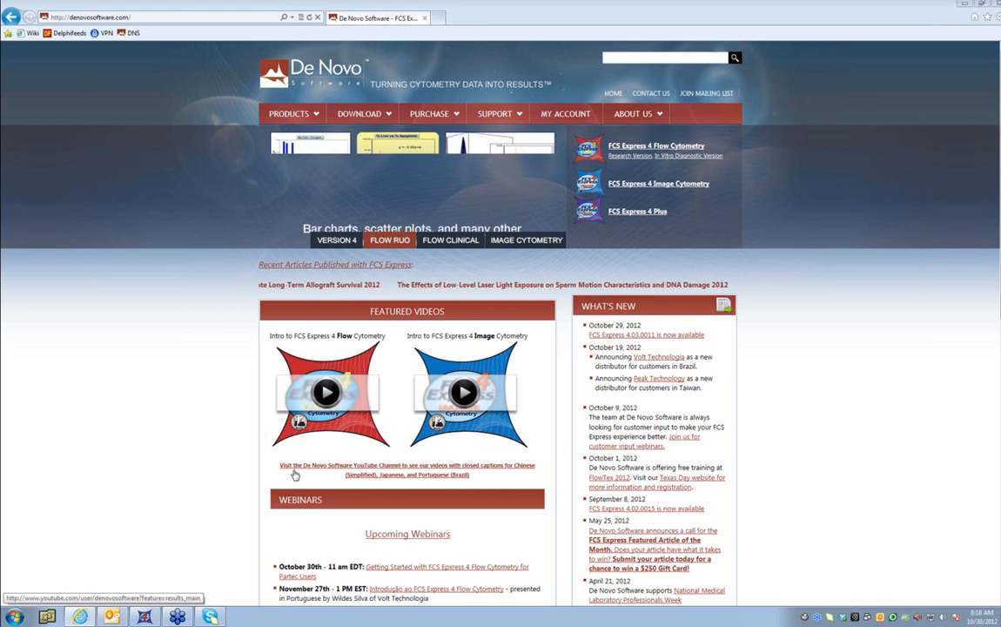
{"action": "left_click", "coordinate": [164, 561]}
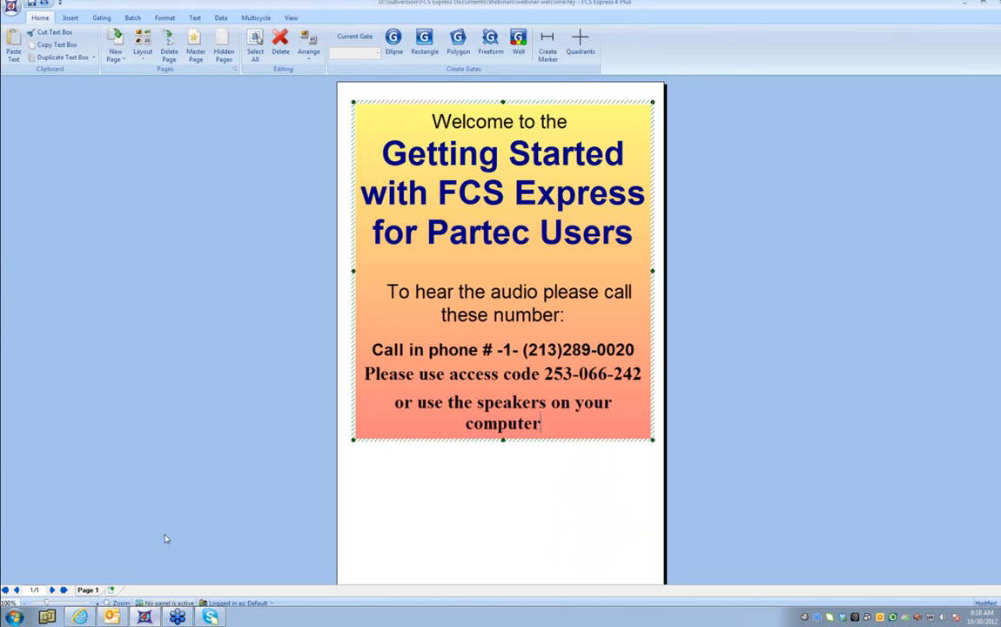
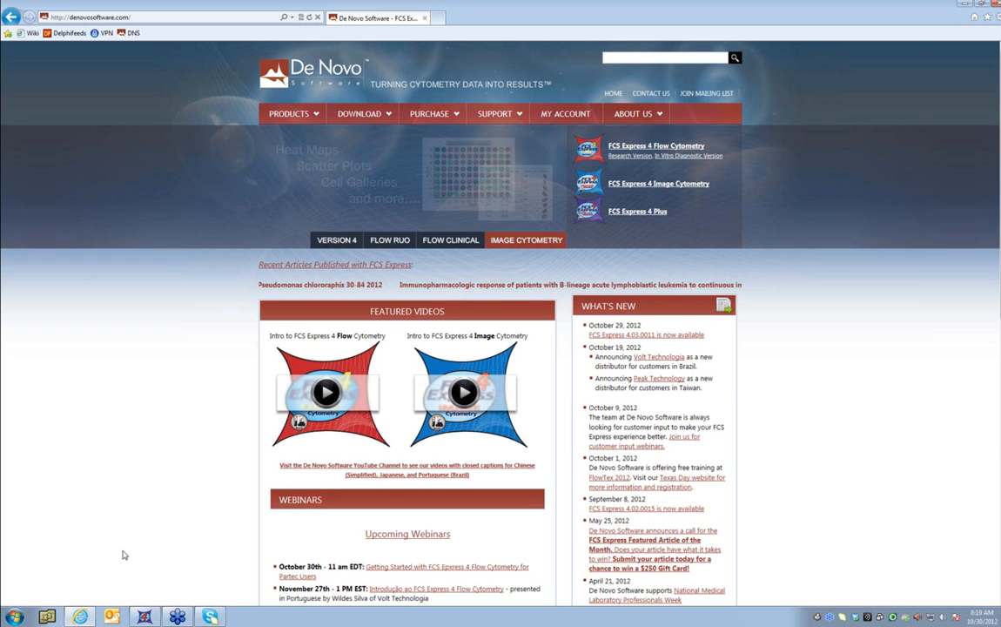
On the De Novo Software website, open the Knowledgebase instructions for claiming a Partec GmbH license and review the registration steps.
{"action": "mouse_move", "coordinate": [497, 113]}
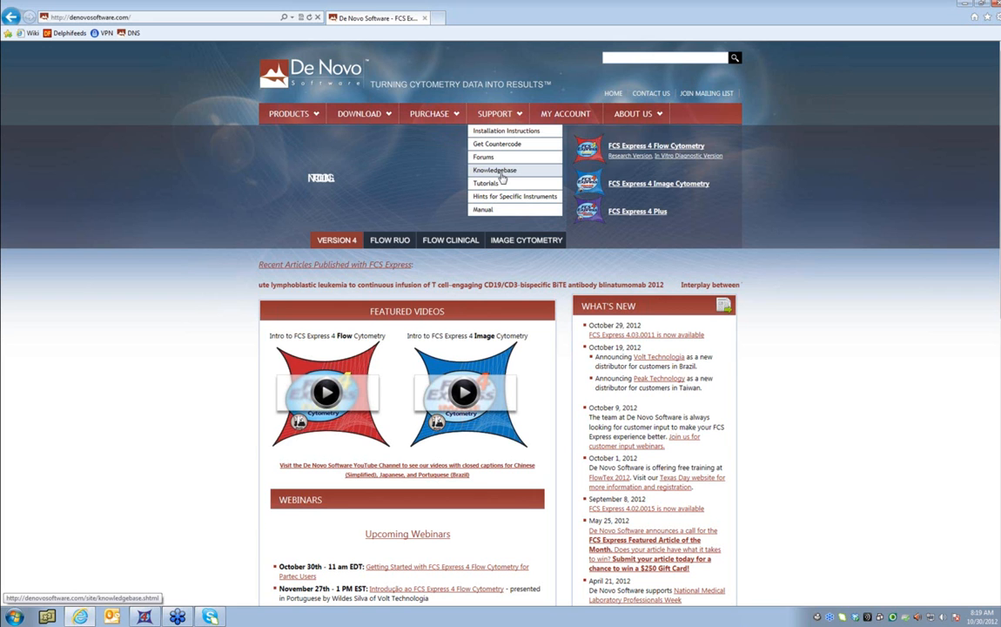
{"action": "left_click", "coordinate": [494, 171]}
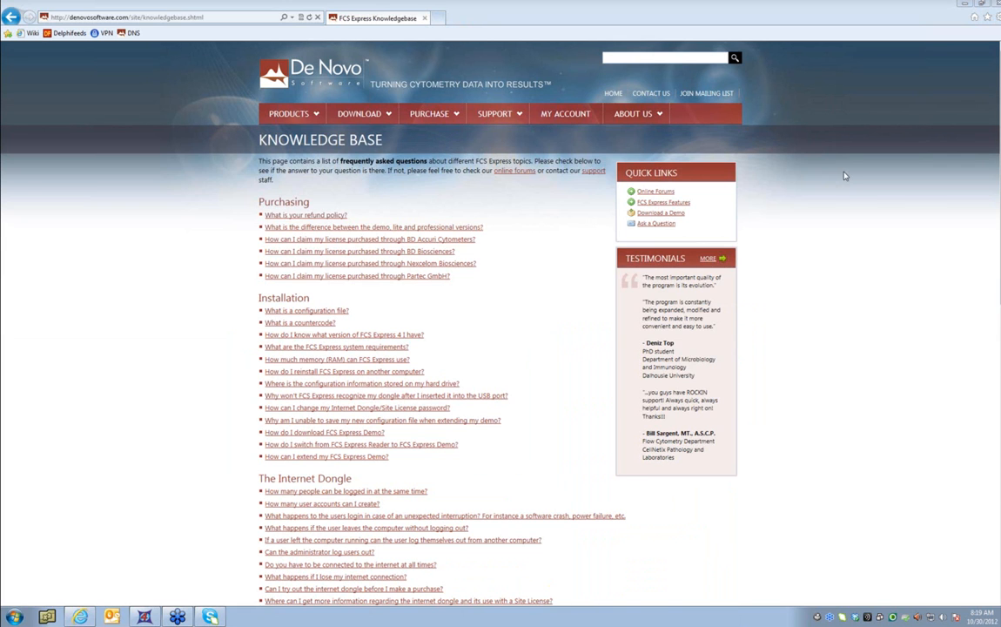
{"action": "left_click", "coordinate": [390, 277]}
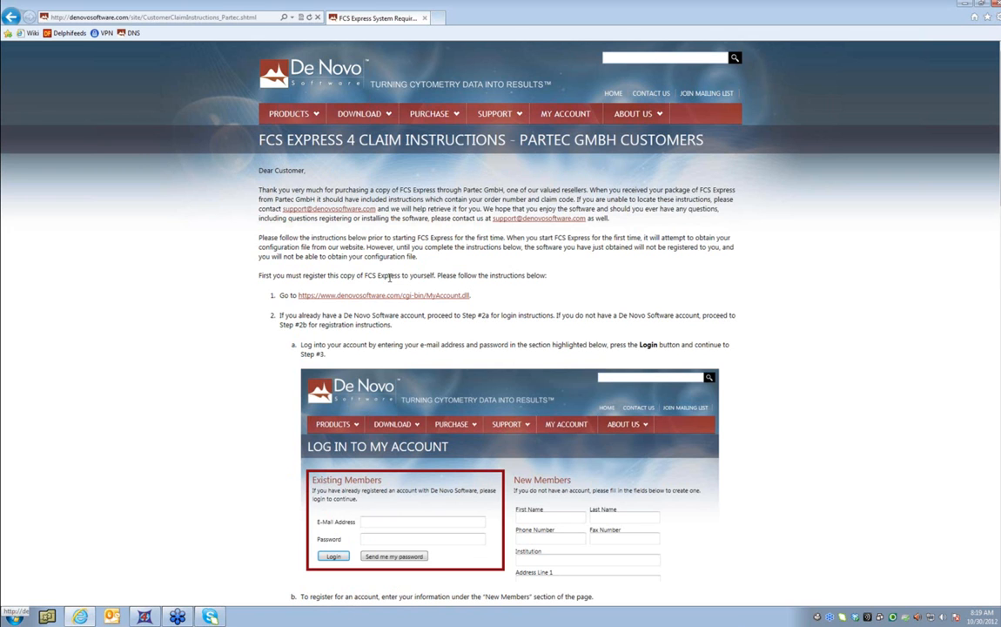
{"action": "left_click_drag", "start_coordinate": [261, 266], "coordinate": [238, 261]}
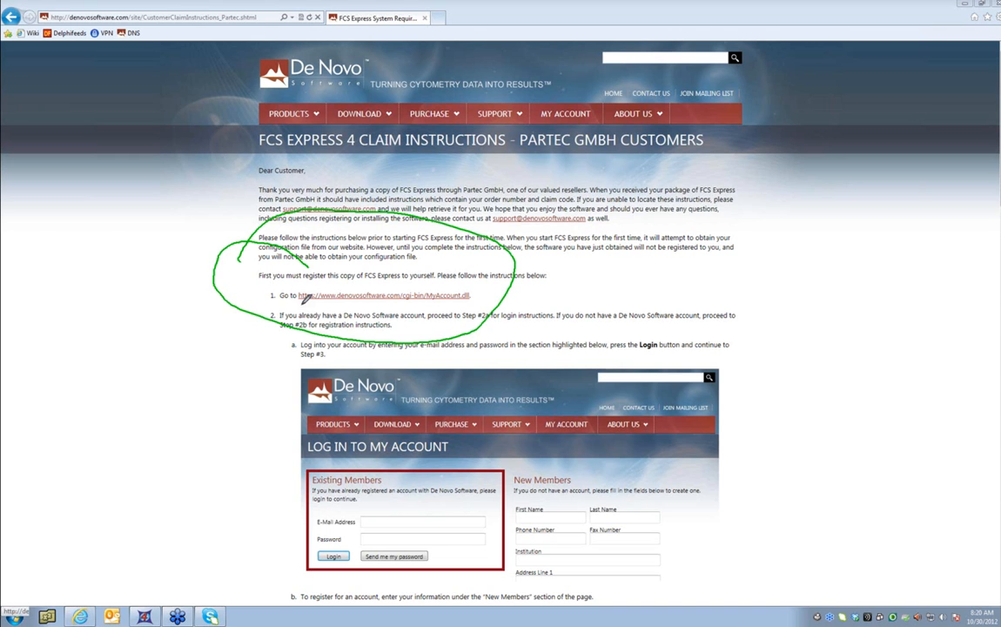
{"action": "scroll", "coordinate": [858, 212], "scroll_direction": "down", "scroll_amount": 3}
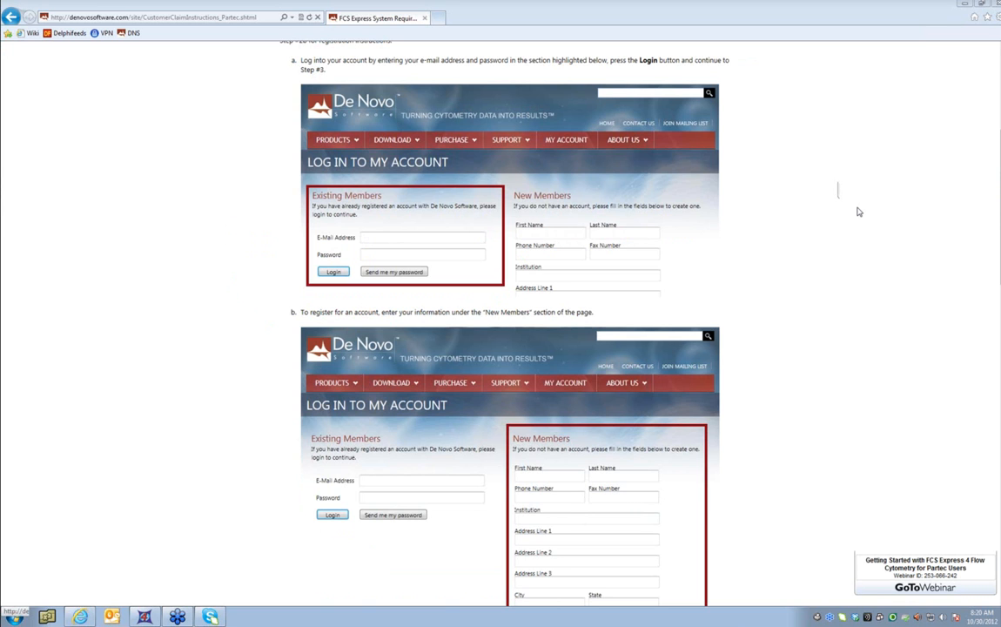
Review the claim code, order confirmation and installation steps in the Partec license claim instructions.
{"action": "scroll", "coordinate": [858, 212], "scroll_direction": "down", "scroll_amount": 8}
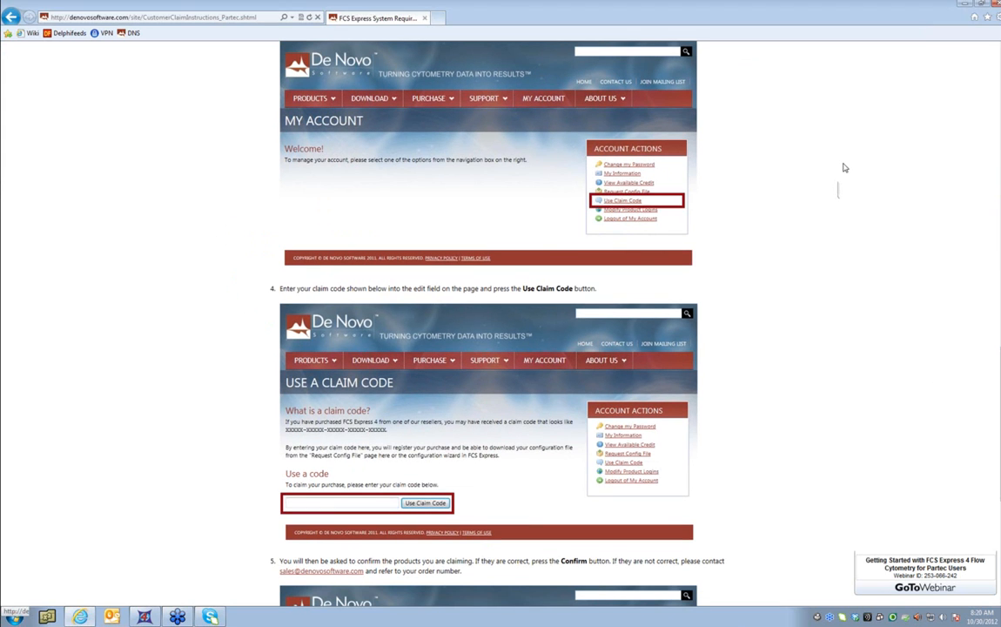
{"action": "mouse_move", "coordinate": [712, 202]}
{"action": "left_mouse_down"}
{"action": "mouse_move", "coordinate": [663, 181]}
{"action": "mouse_move", "coordinate": [640, 231]}
{"action": "mouse_move", "coordinate": [699, 186]}
{"action": "left_mouse_up"}
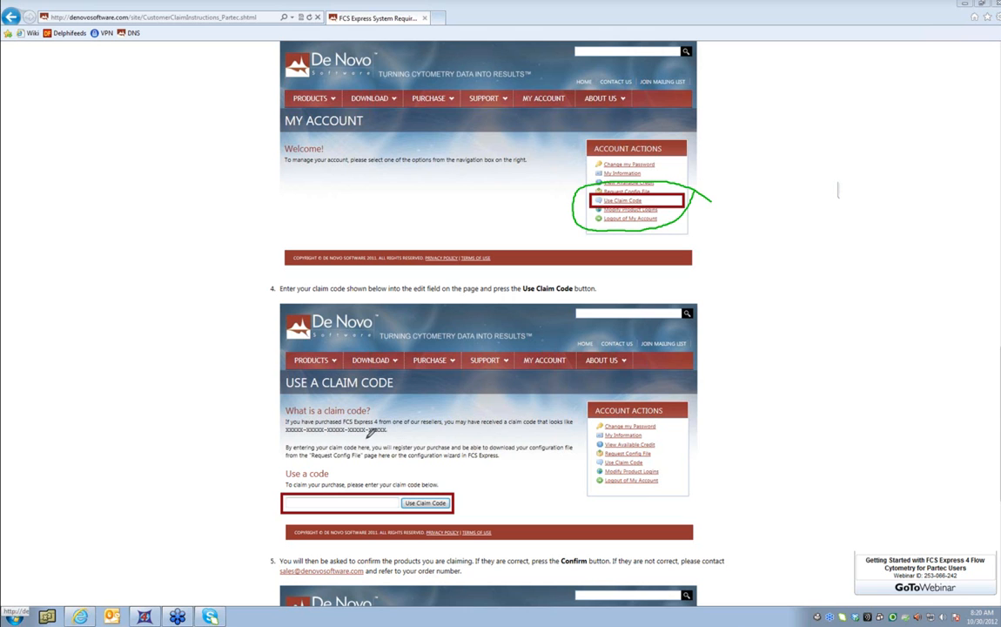
{"action": "left_click_drag", "start_coordinate": [275, 436], "coordinate": [399, 421]}
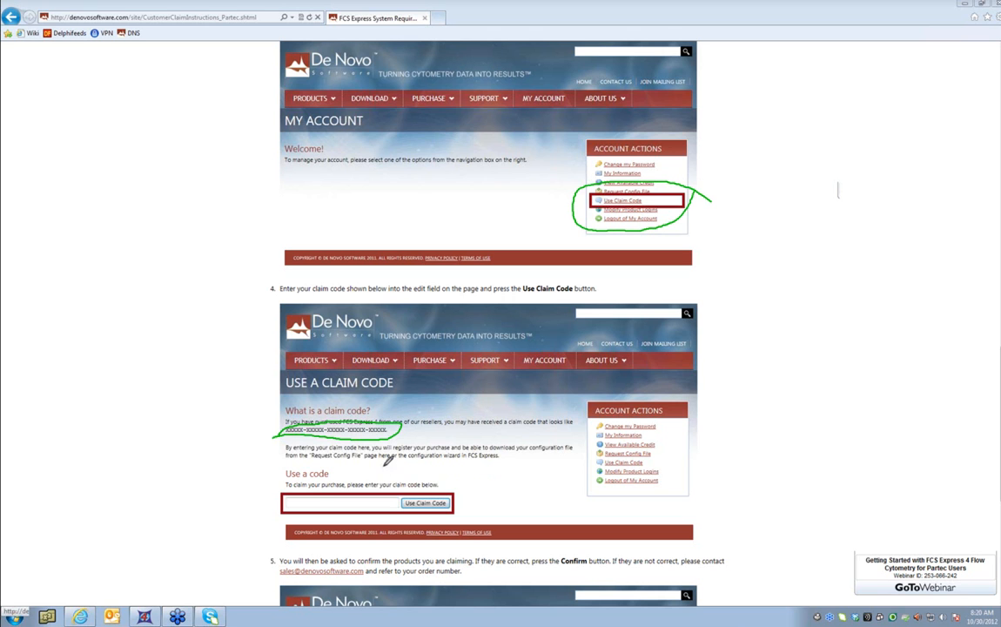
{"action": "mouse_move", "coordinate": [299, 498]}
{"action": "left_mouse_down"}
{"action": "mouse_move", "coordinate": [435, 503]}
{"action": "mouse_move", "coordinate": [383, 509]}
{"action": "mouse_move", "coordinate": [458, 489]}
{"action": "left_mouse_up"}
{"action": "key", "text": "Escape"}
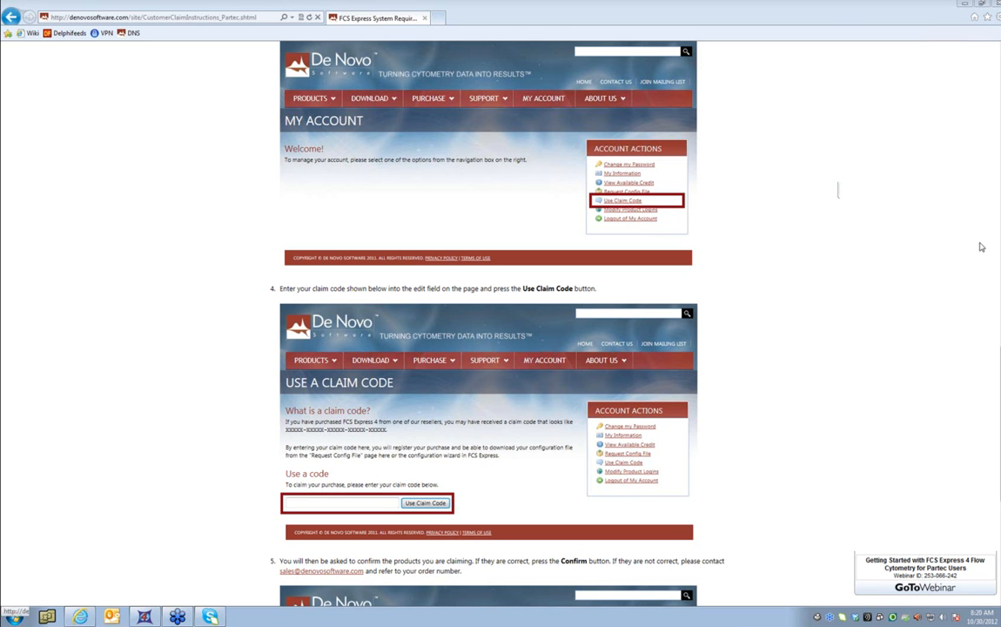
{"action": "scroll", "coordinate": [990, 476], "scroll_direction": "down", "scroll_amount": 5}
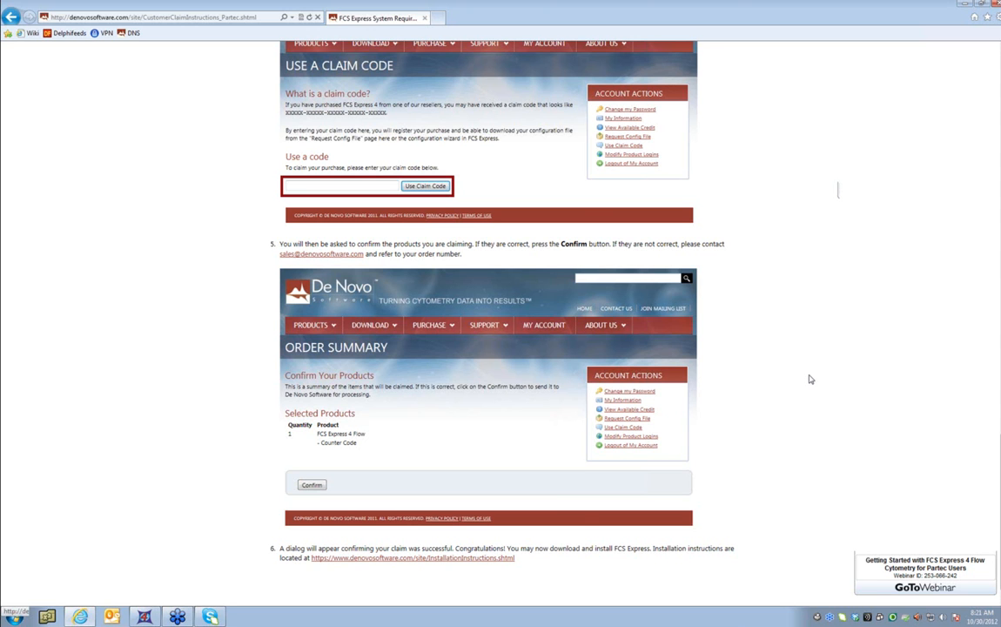
{"action": "scroll", "coordinate": [809, 379], "scroll_direction": "up", "scroll_amount": 3}
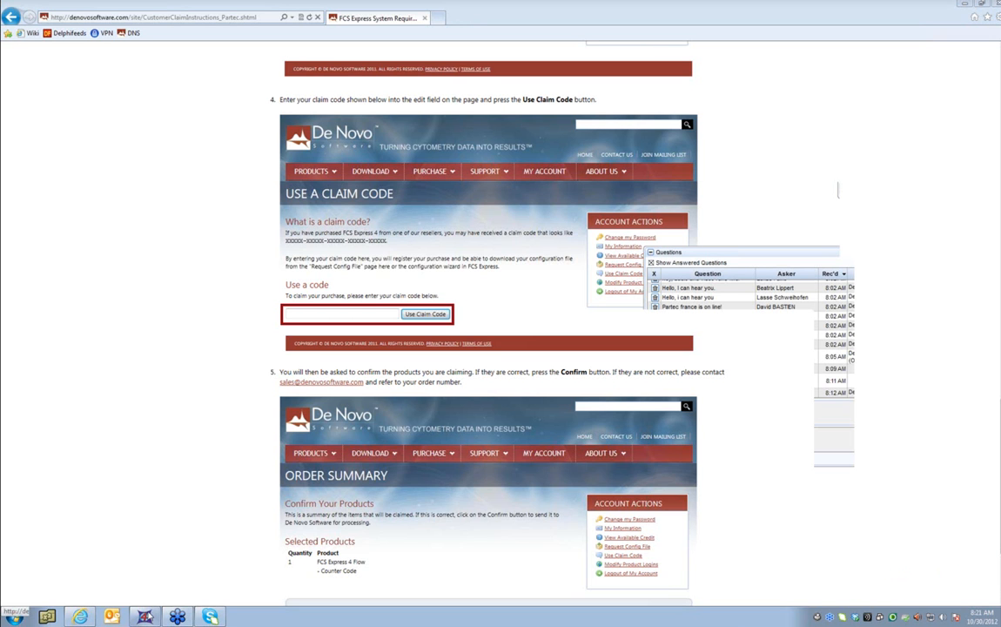
Switch to FCS Express, view the Page Setup options for the blank layout, and leave them without changes.
{"action": "left_click", "coordinate": [148, 617]}
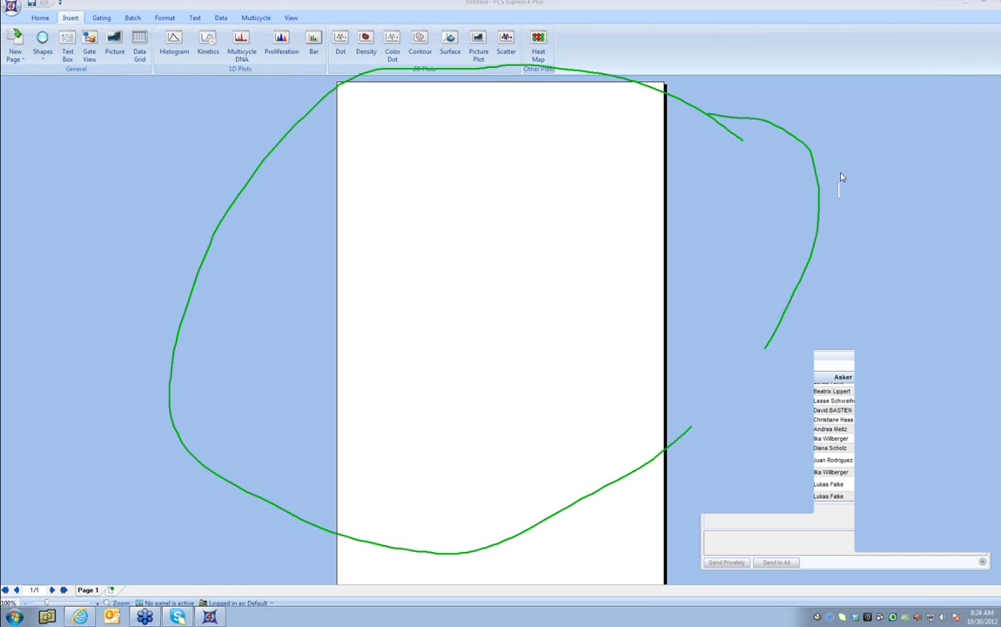
{"action": "left_click", "coordinate": [11, 7]}
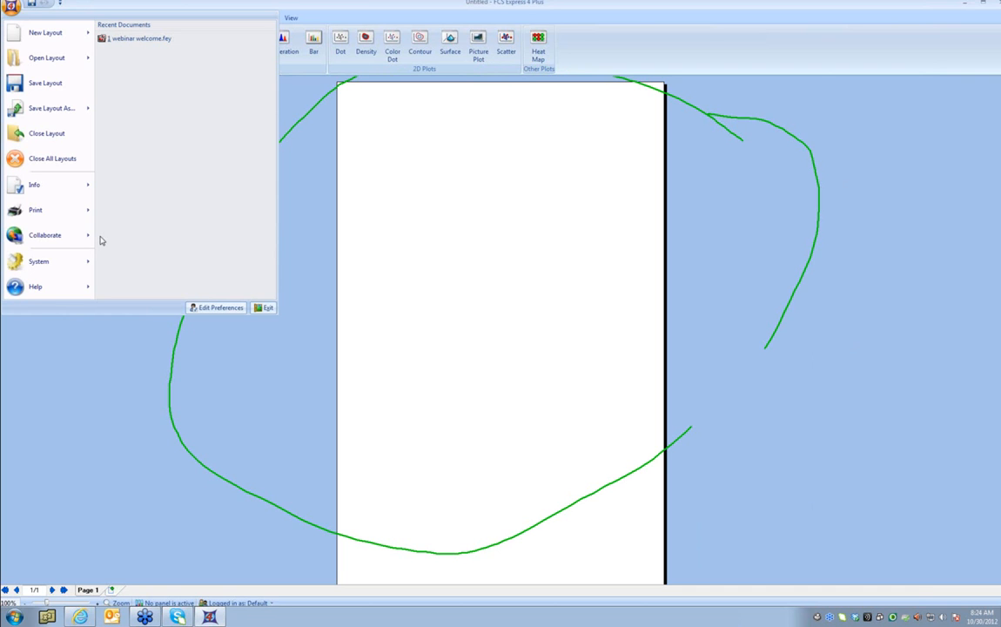
{"action": "left_click", "coordinate": [130, 237]}
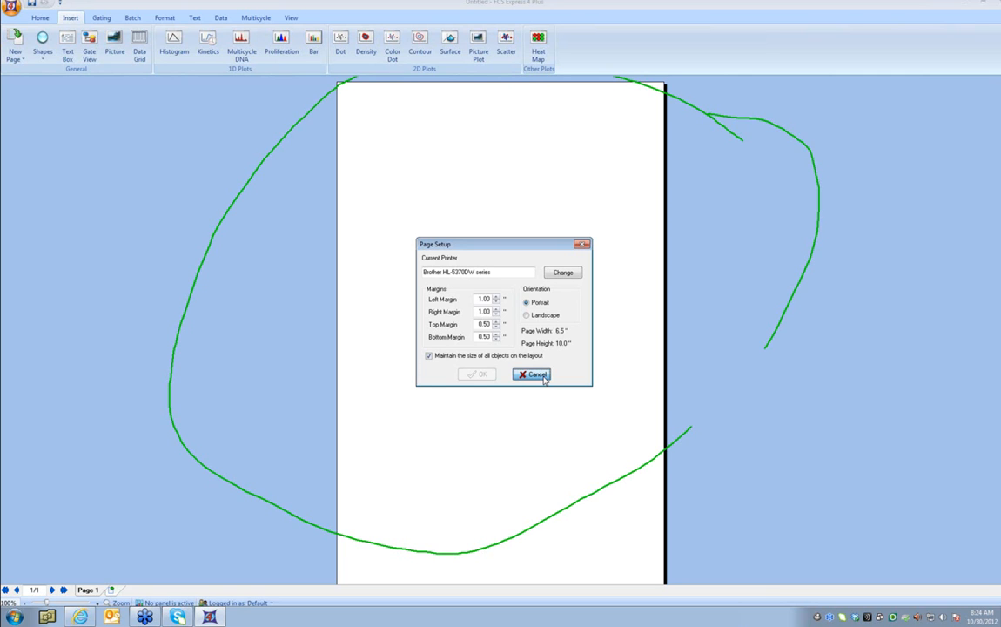
{"action": "left_click", "coordinate": [543, 377]}
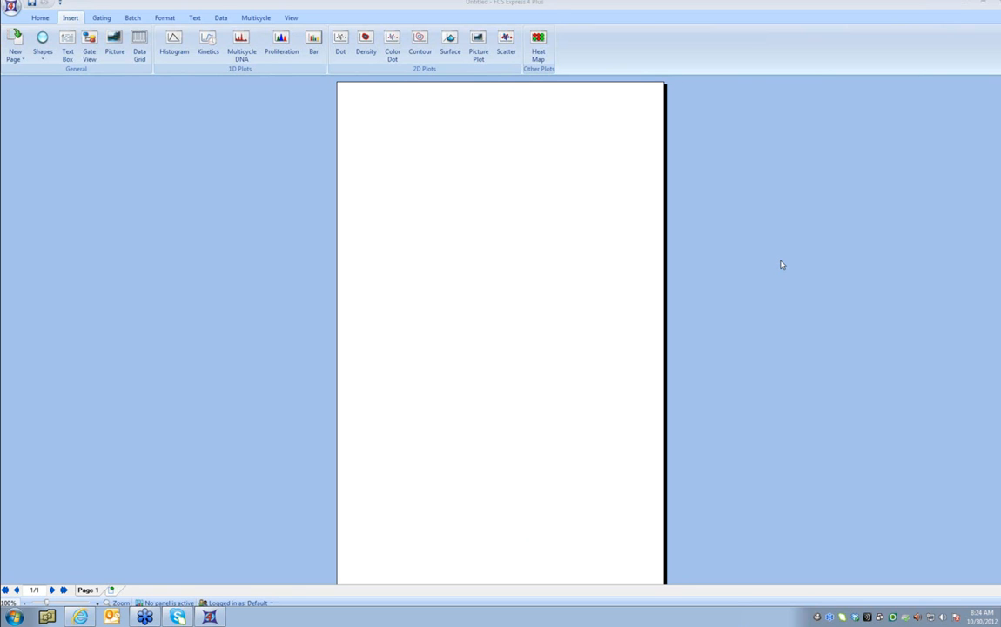
Insert an FS Lin histogram between two FS Lin versus SS Lin dot plots on Page 1, using 146997 cd4 v beta D 00000364.LMD.
{"action": "left_click_drag", "start_coordinate": [104, 13], "coordinate": [89, 29]}
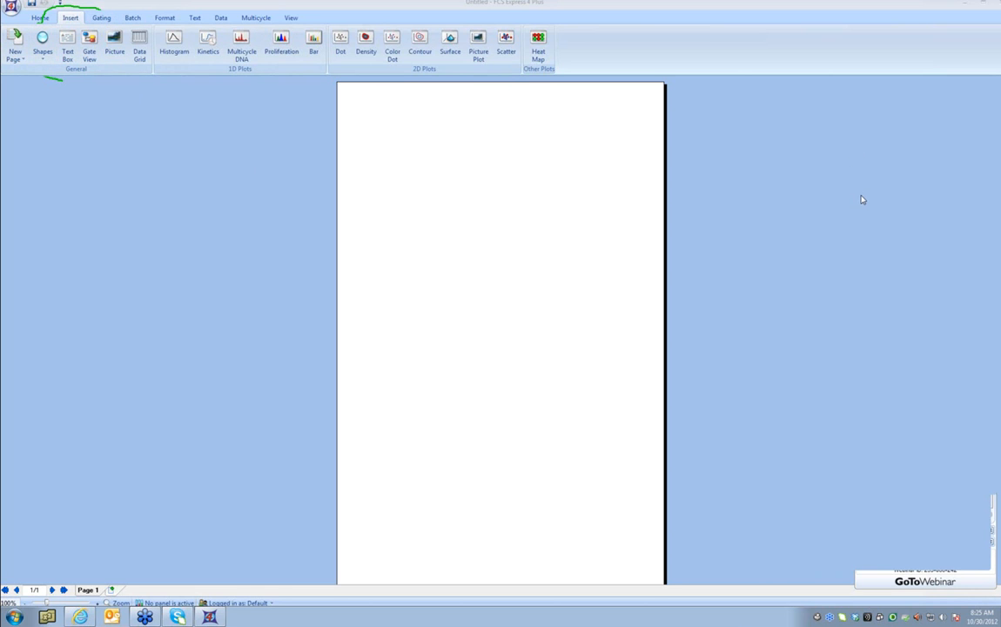
{"action": "left_click_drag", "start_coordinate": [161, 38], "coordinate": [314, 37]}
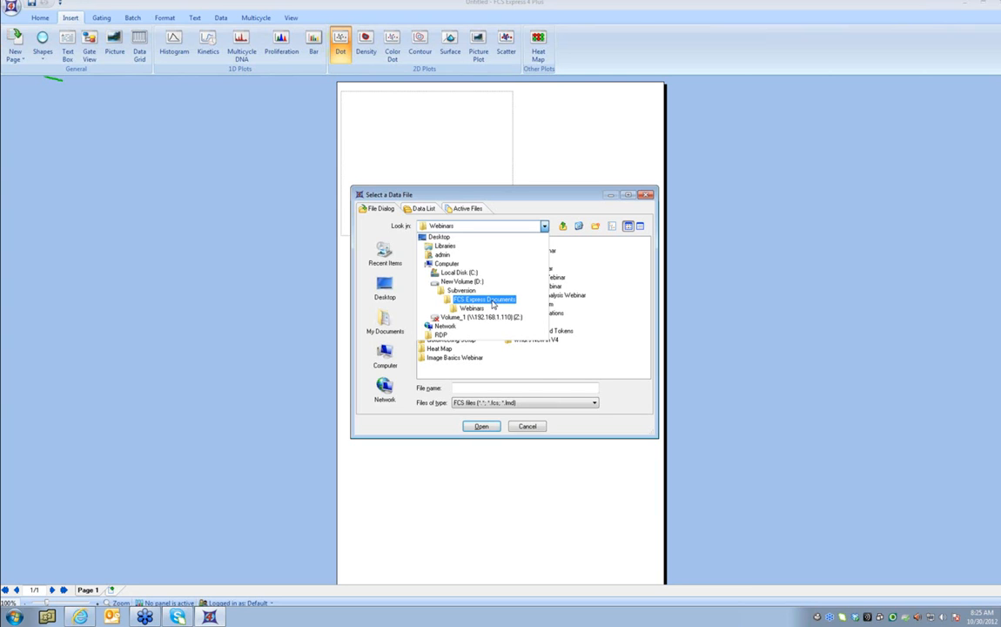
{"action": "left_click", "coordinate": [461, 268]}
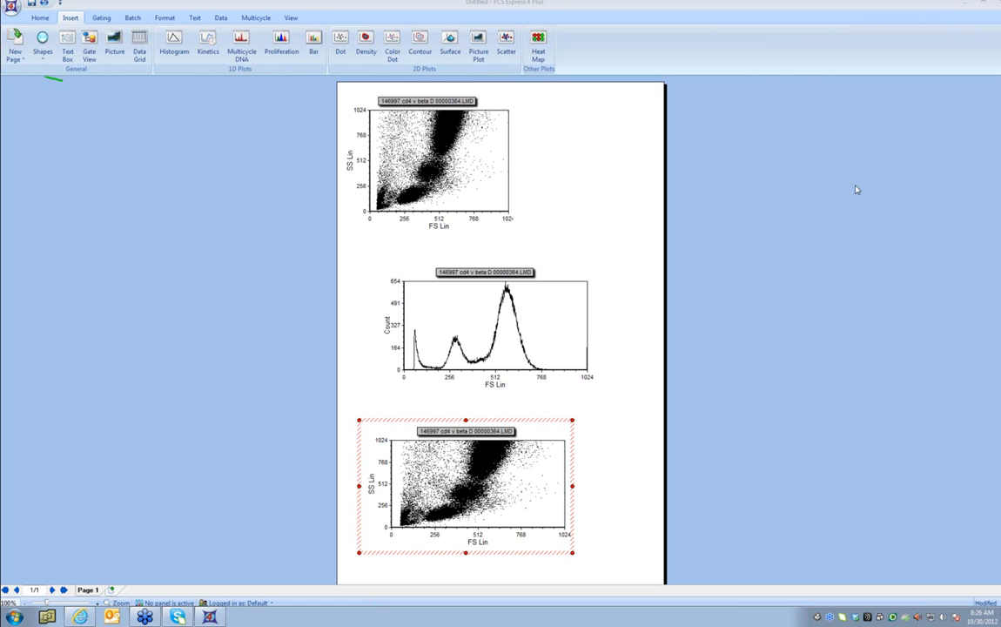
Add two pages to the layout and name them Sample and Controls.
{"action": "left_click", "coordinate": [111, 589]}
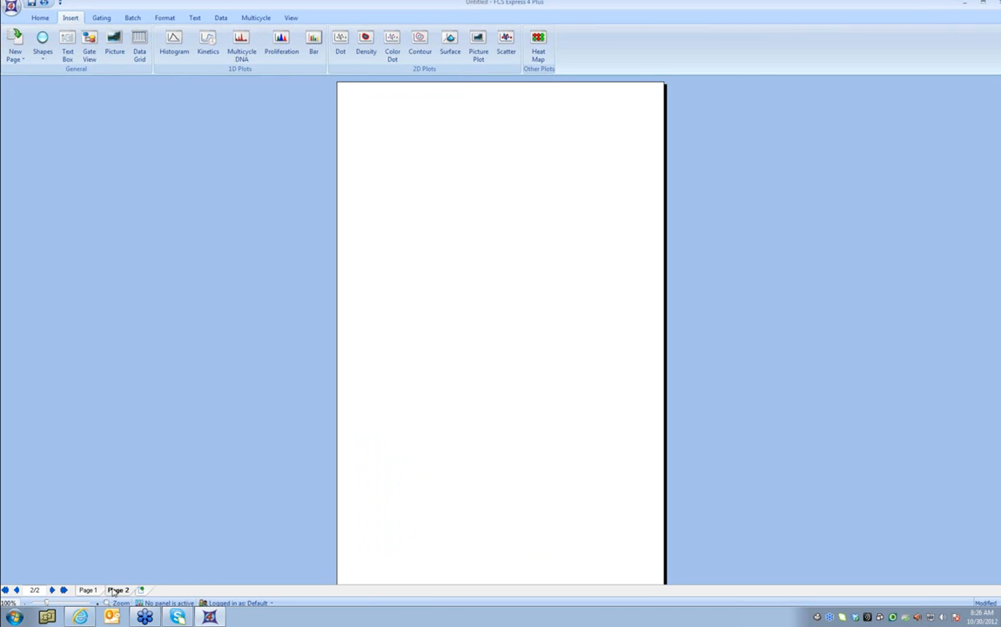
{"action": "left_click", "coordinate": [140, 589]}
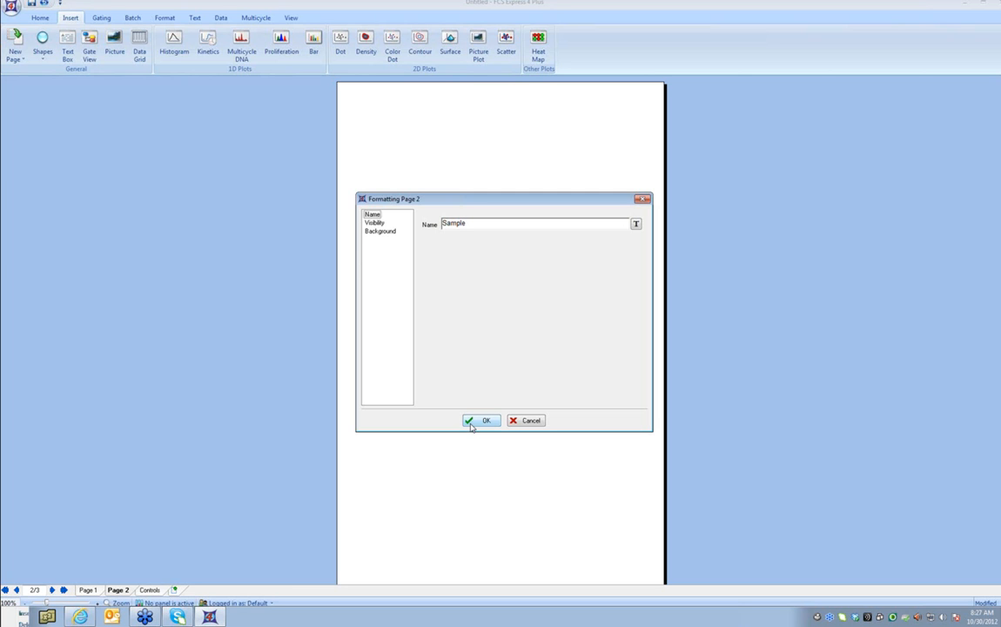
{"action": "left_click", "coordinate": [482, 421]}
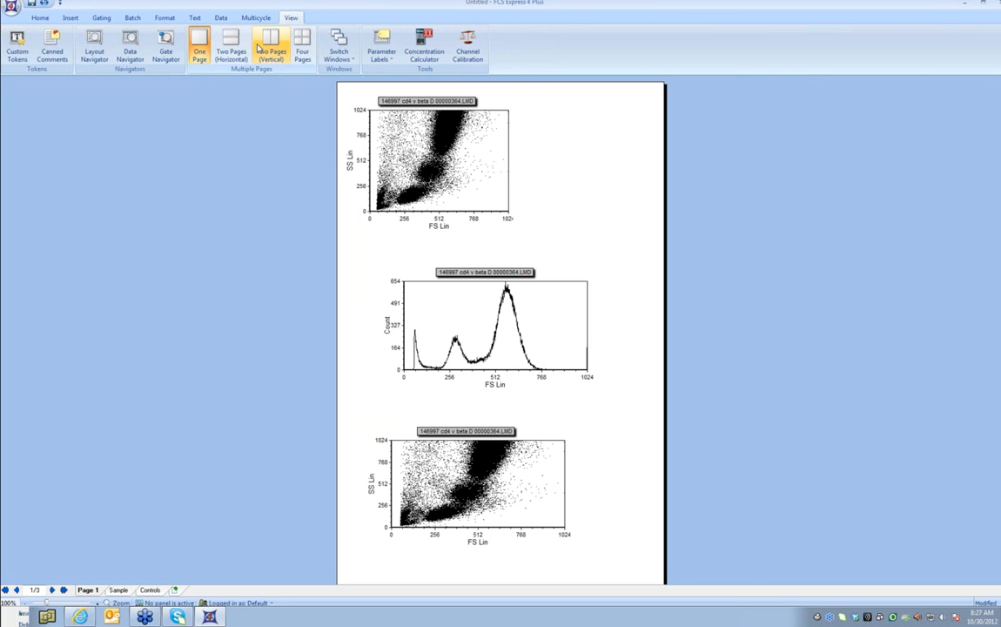
Move the histogram from Page 1 to the Sample page in the vertical two-page view, and undo the latest changes.
{"action": "left_click", "coordinate": [259, 49]}
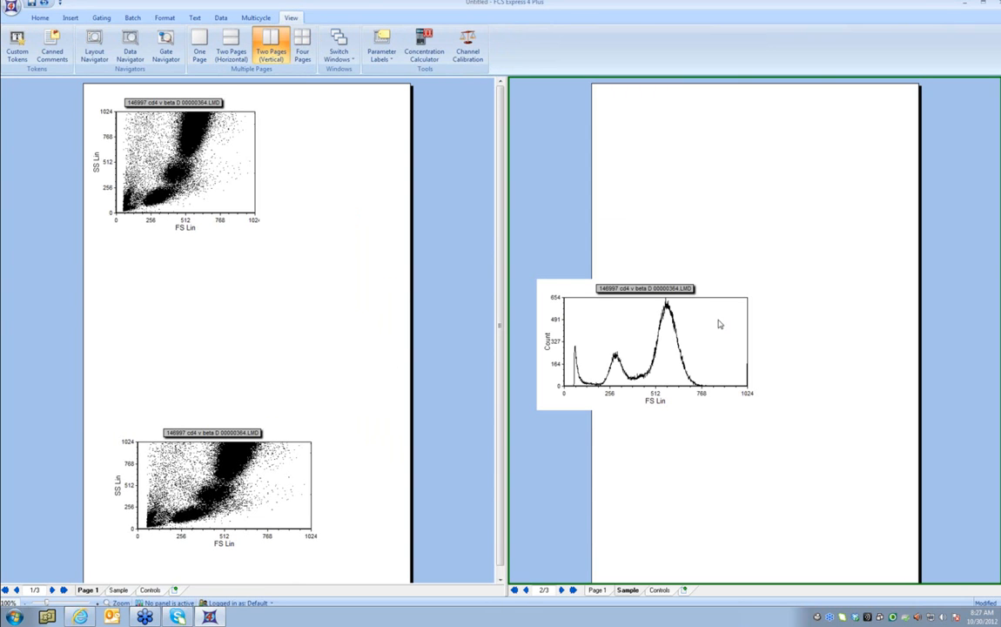
{"action": "left_click_drag", "start_coordinate": [717, 324], "coordinate": [710, 278]}
{"action": "left_click", "coordinate": [677, 539]}
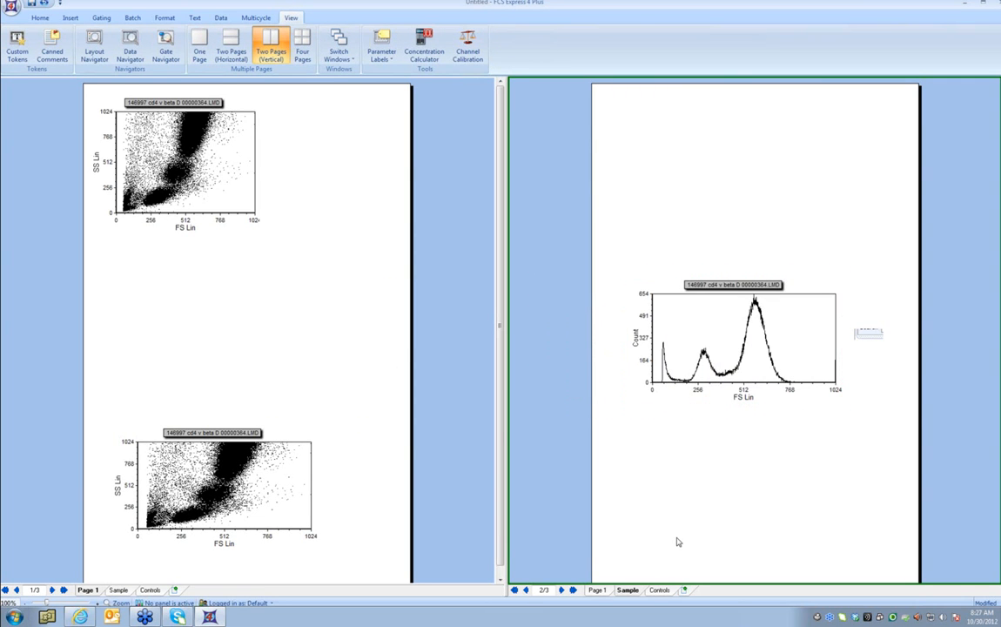
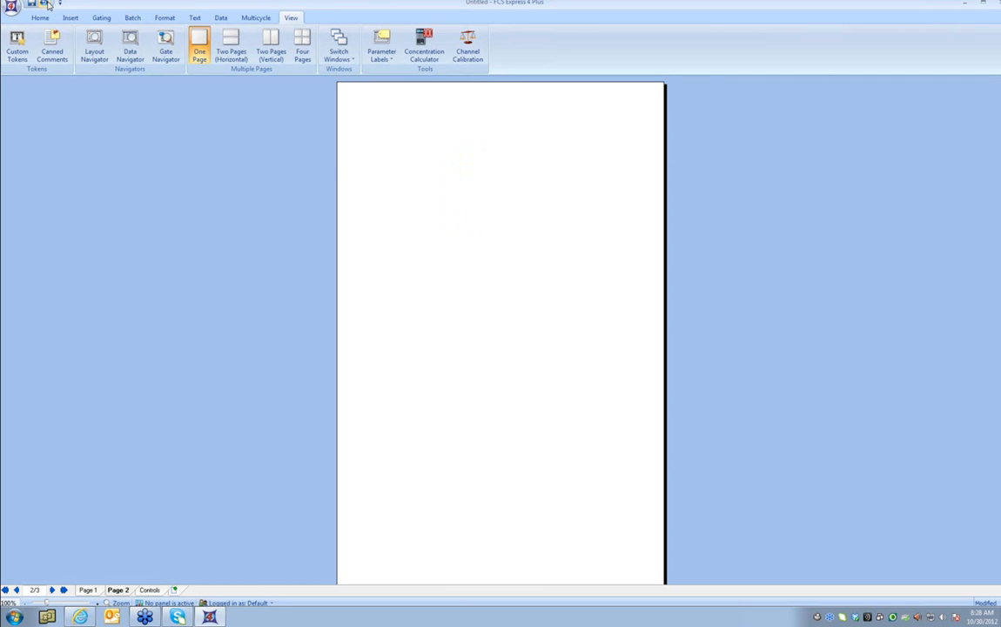
{"action": "left_click", "coordinate": [46, 5]}
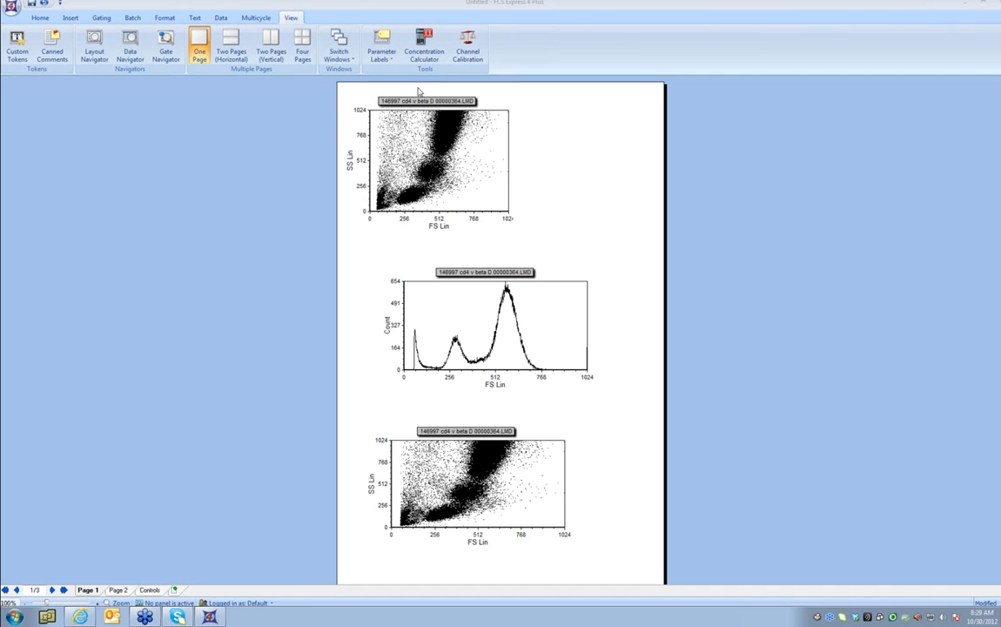
Move the top dot plot off the page and format it with a yellow-to-red gradient background and a larger green title font.
{"action": "left_click", "coordinate": [421, 104]}
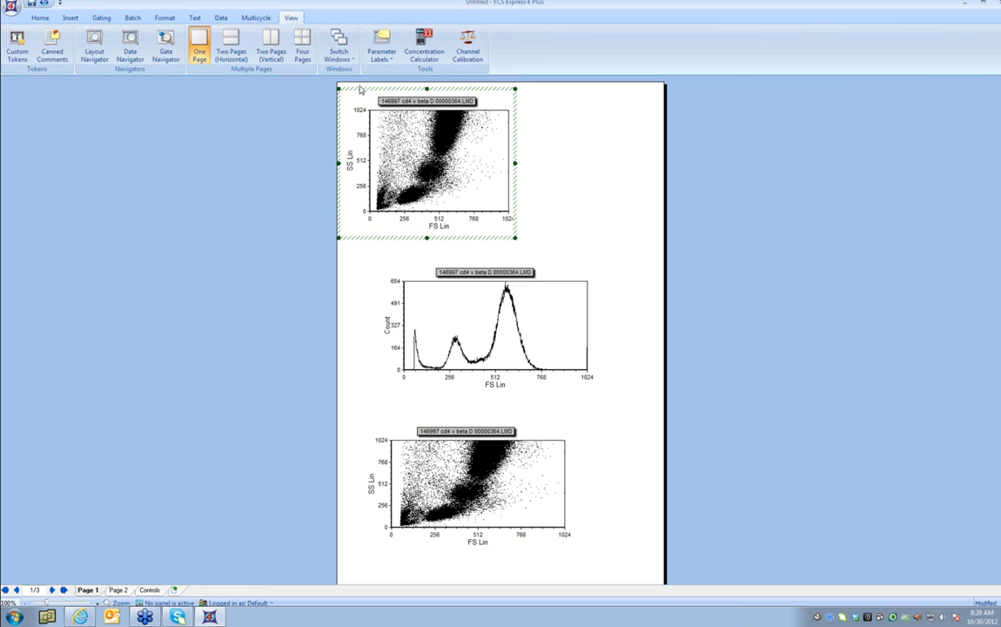
{"action": "left_click_drag", "start_coordinate": [349, 88], "coordinate": [79, 93]}
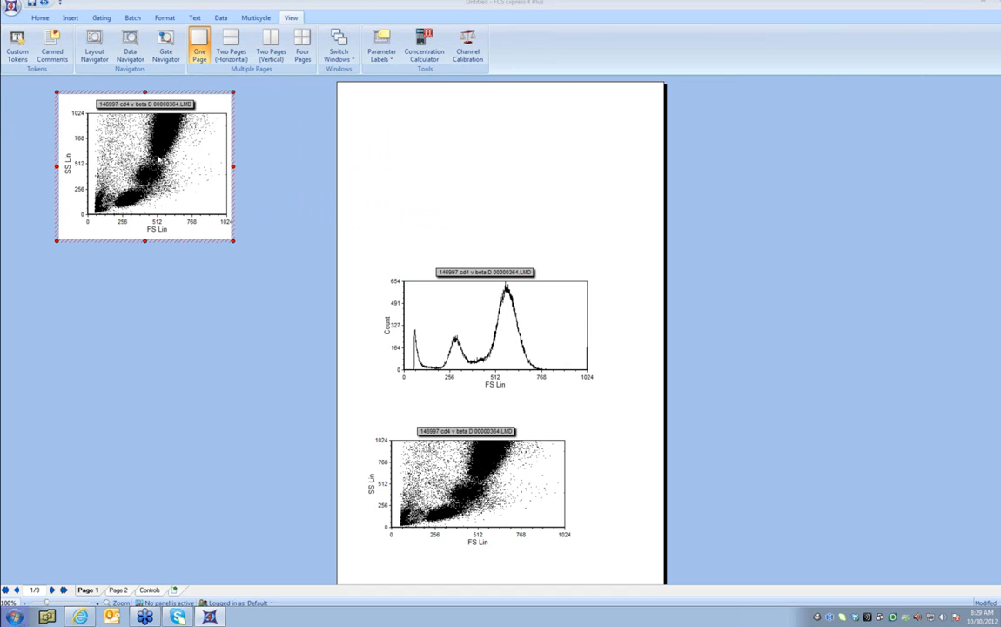
{"action": "right_click", "coordinate": [159, 160]}
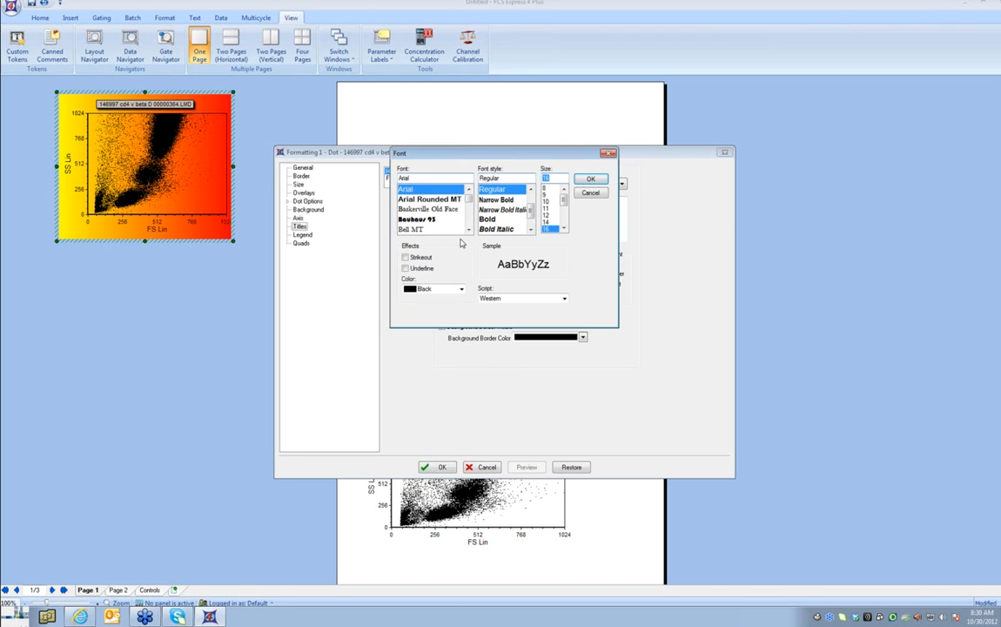
{"action": "key", "text": "Return"}
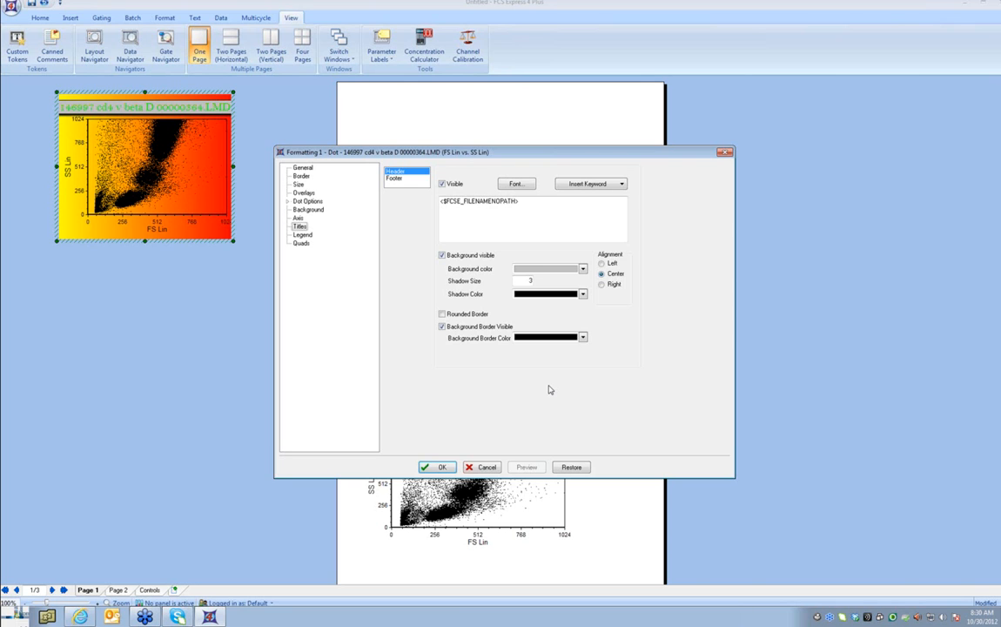
Give the dot plot's title a yellow background and a cyan border, and place the plot back on the page.
{"action": "left_click", "coordinate": [582, 268]}
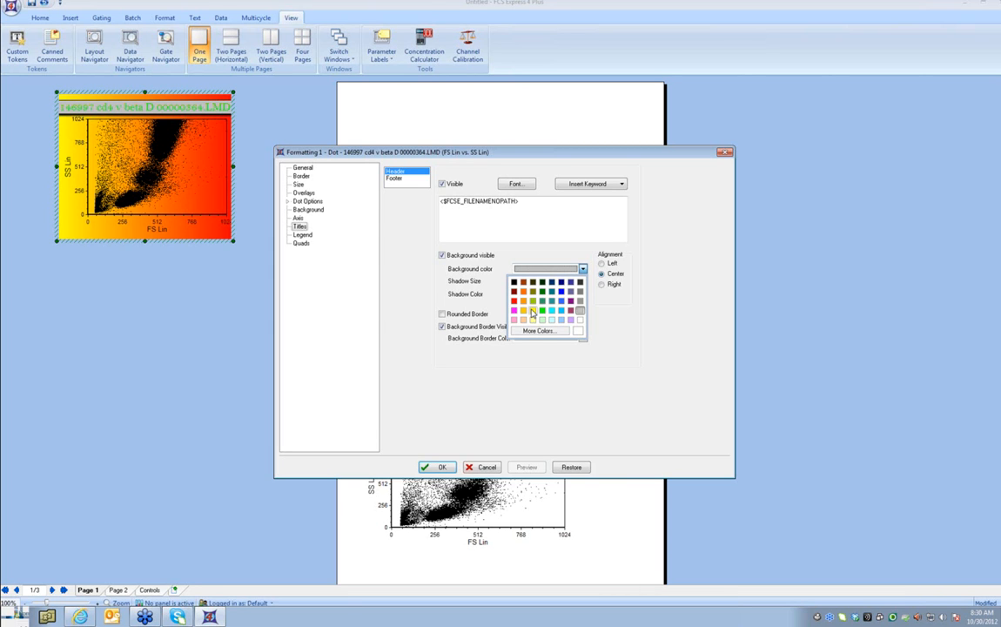
{"action": "left_click", "coordinate": [532, 311]}
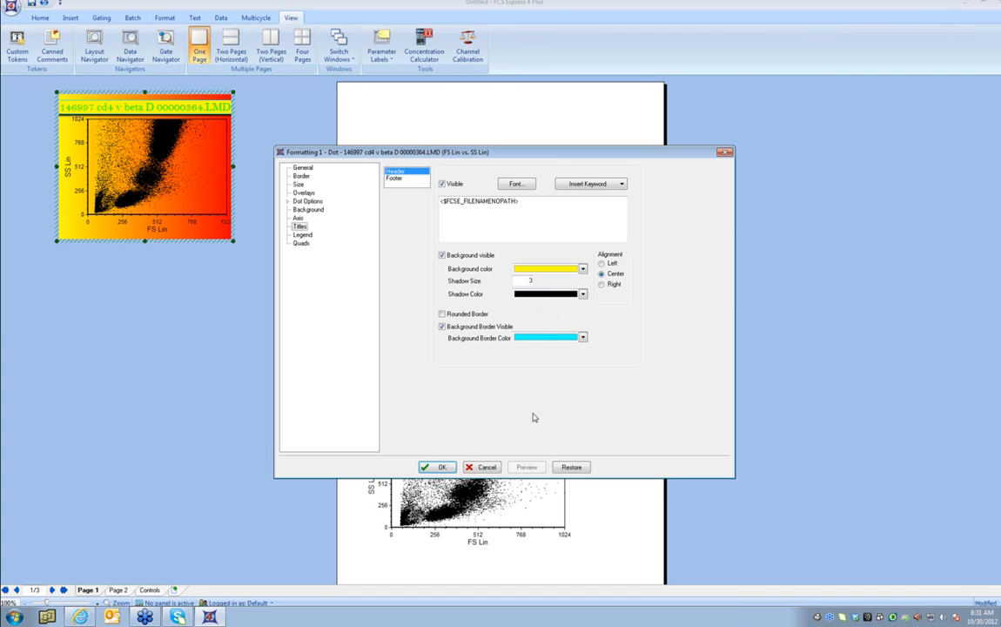
{"action": "key", "text": "Return"}
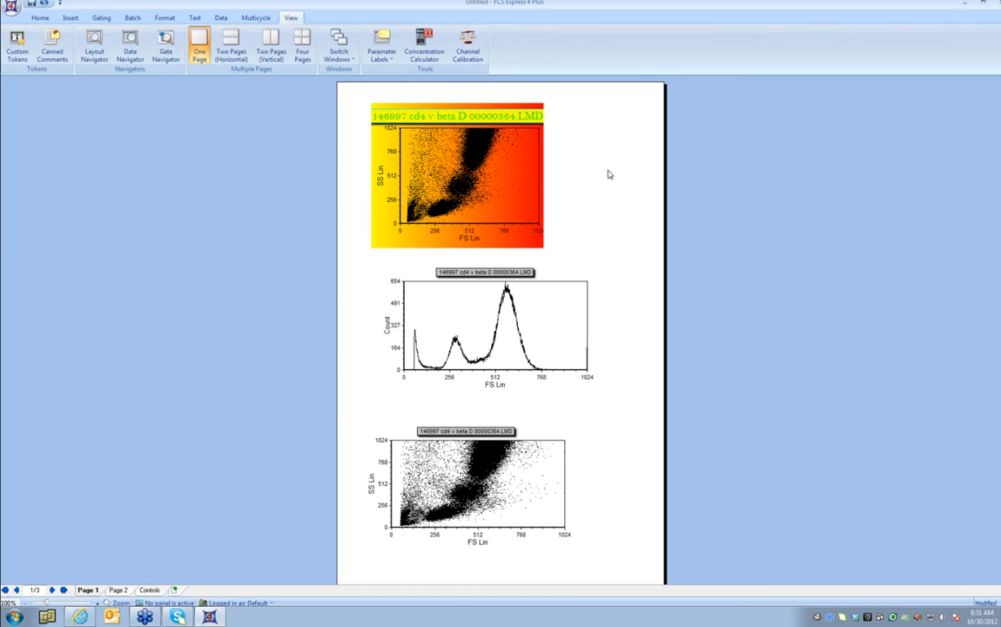
Export the layout as a PowerPoint presentation named partec, and review the slides and the other export options in FCS Express.
{"action": "left_click", "coordinate": [488, 157]}
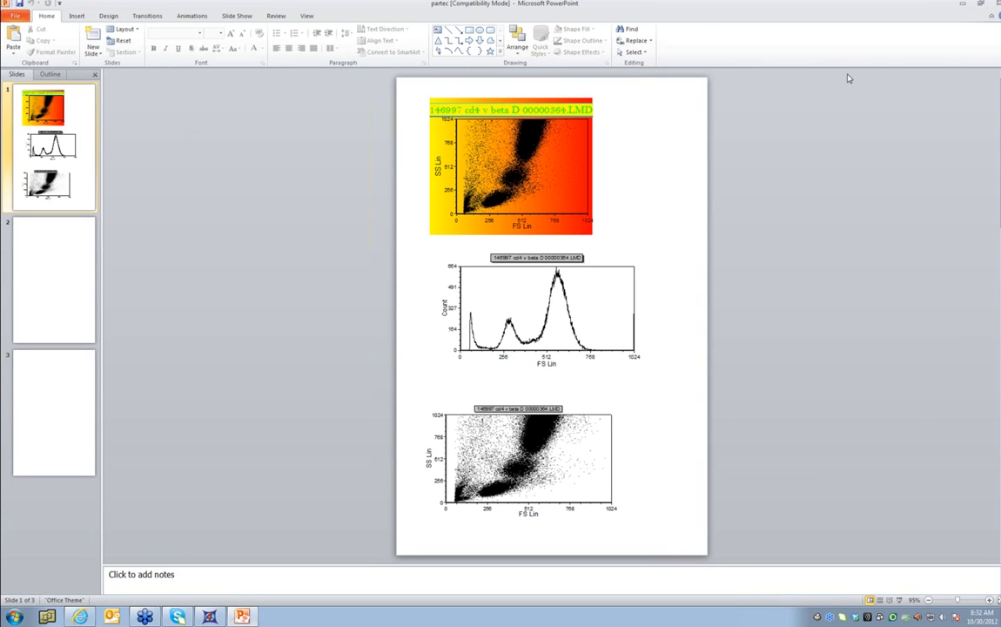
{"action": "left_click", "coordinate": [983, 601]}
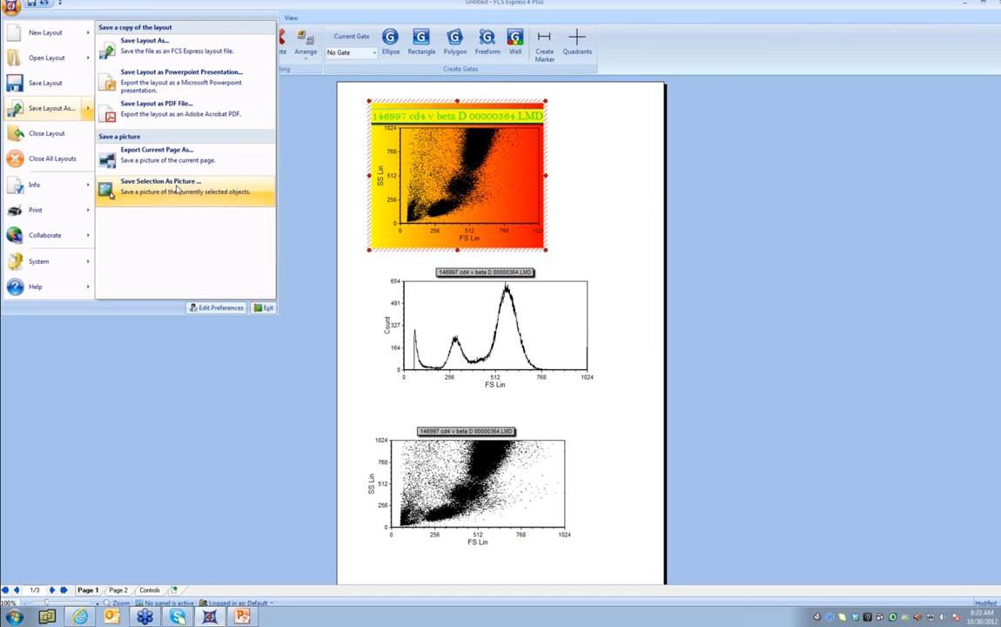
{"action": "left_click", "coordinate": [694, 254]}
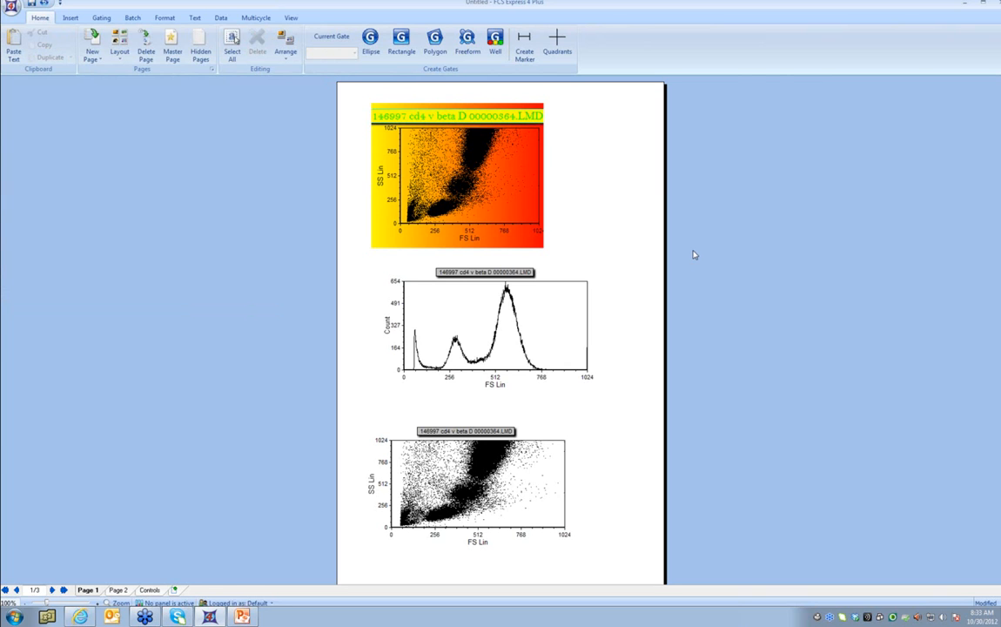
Remove the gradient background from the top dot plot and draw a red gate named my first population on it.
{"action": "double_click", "coordinate": [457, 221]}
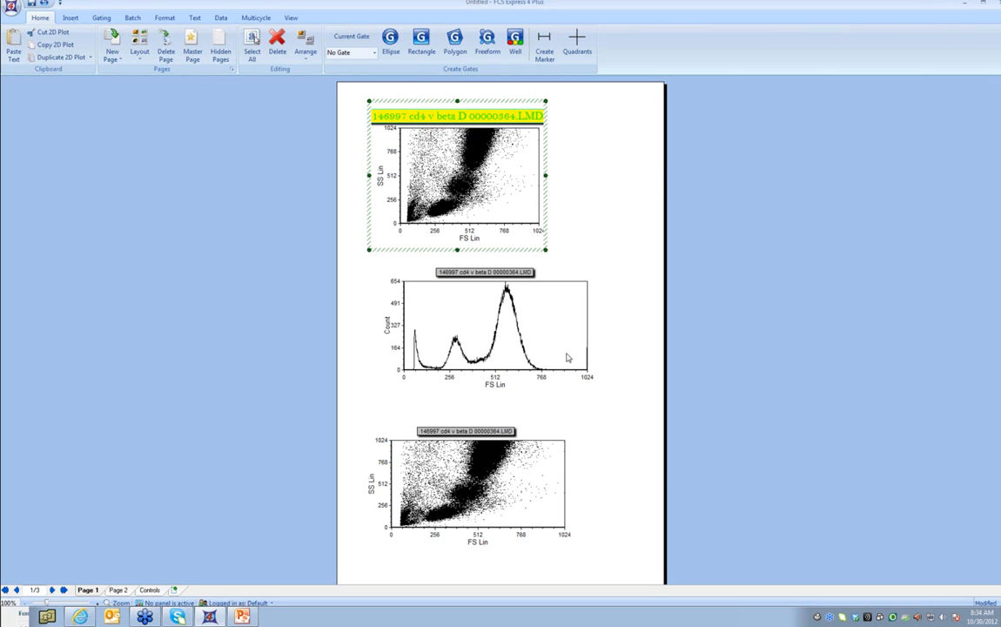
{"action": "left_click", "coordinate": [101, 17]}
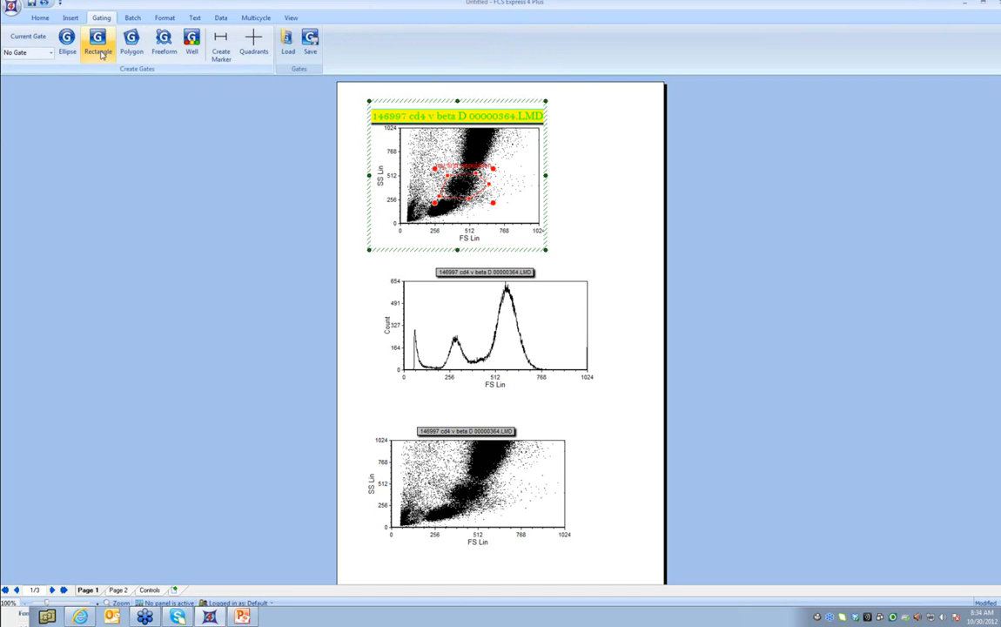
Add a blue rectangular gate named granulocytes over the top dot plot's upper population, and reposition the gates to update the gated histogram.
{"action": "left_click_drag", "start_coordinate": [462, 130], "coordinate": [528, 160]}
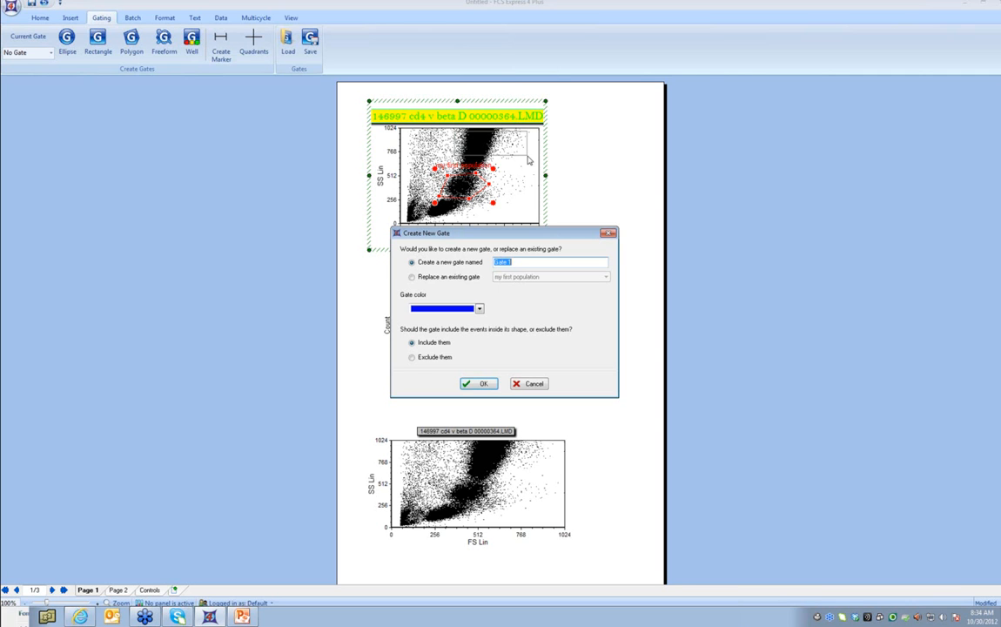
{"action": "key", "text": "Return"}
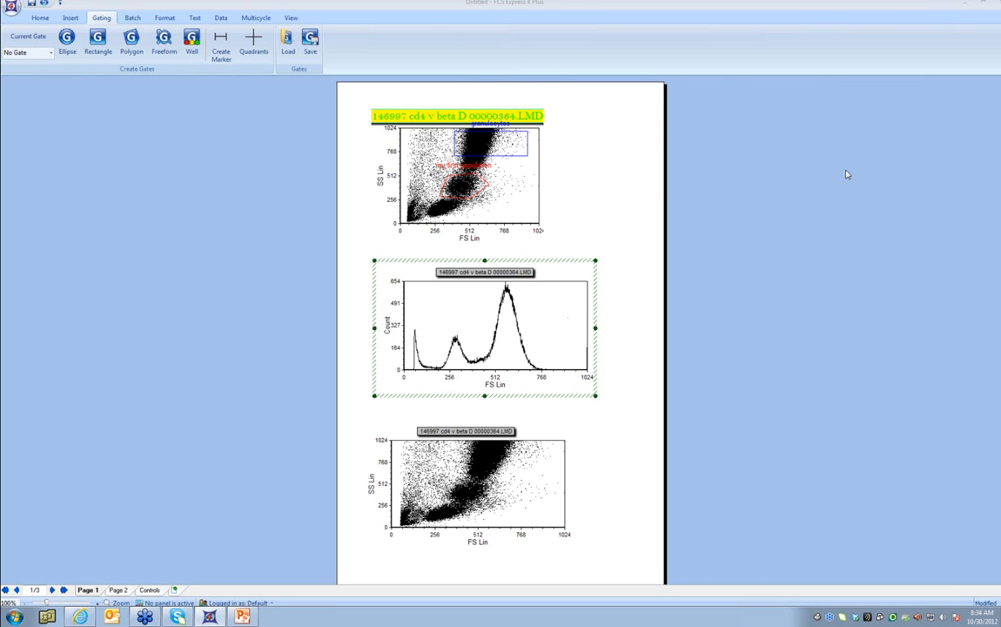
{"action": "left_click", "coordinate": [477, 154]}
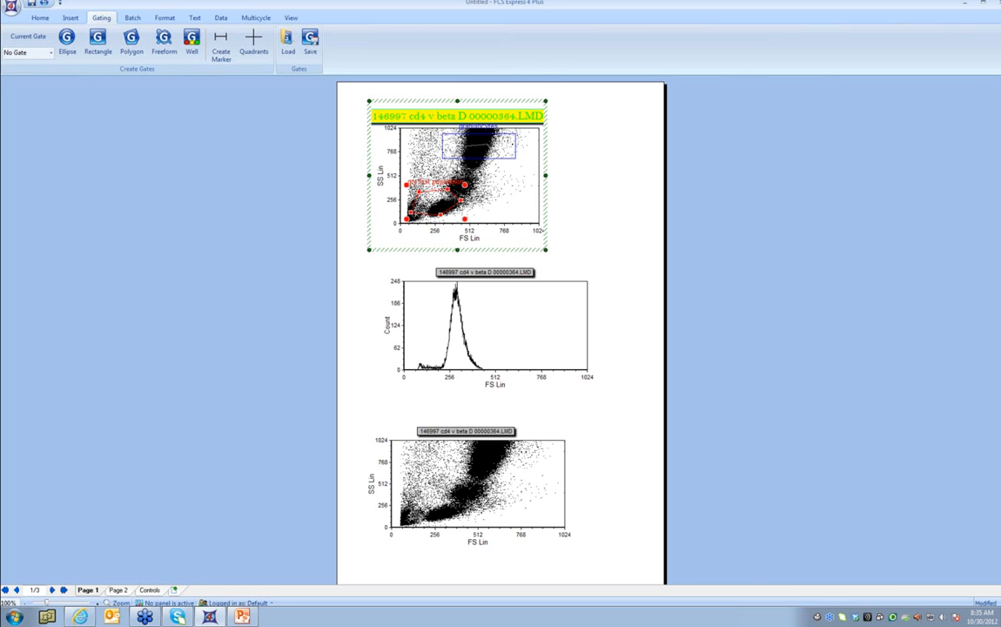
Gate the histogram on my first population, and reset it to No Gate.
{"action": "left_click", "coordinate": [25, 60]}
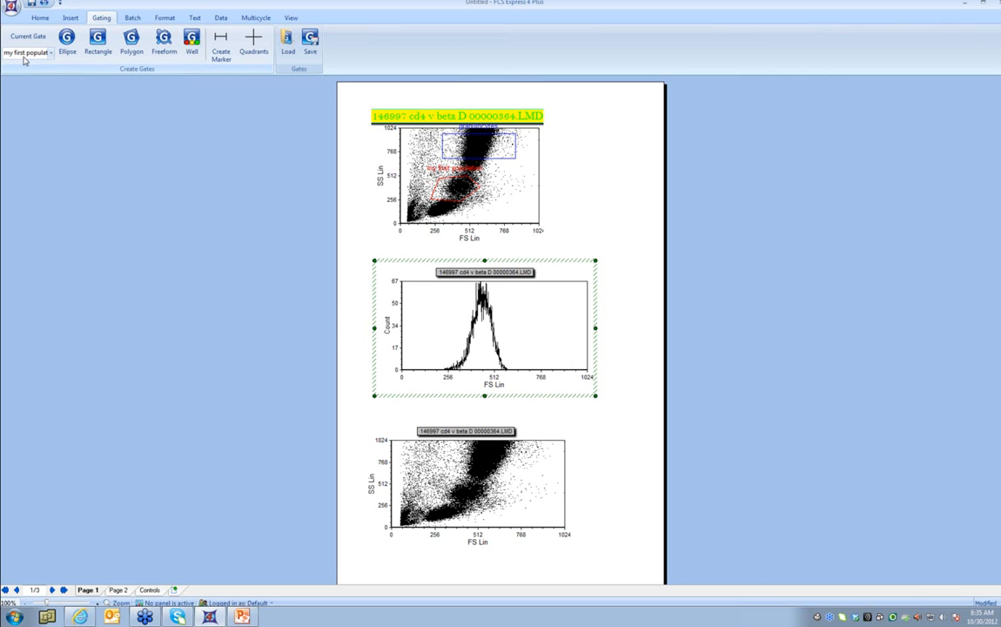
{"action": "left_click_drag", "start_coordinate": [3, 66], "coordinate": [59, 64]}
{"action": "left_click_drag", "start_coordinate": [271, 342], "coordinate": [335, 324]}
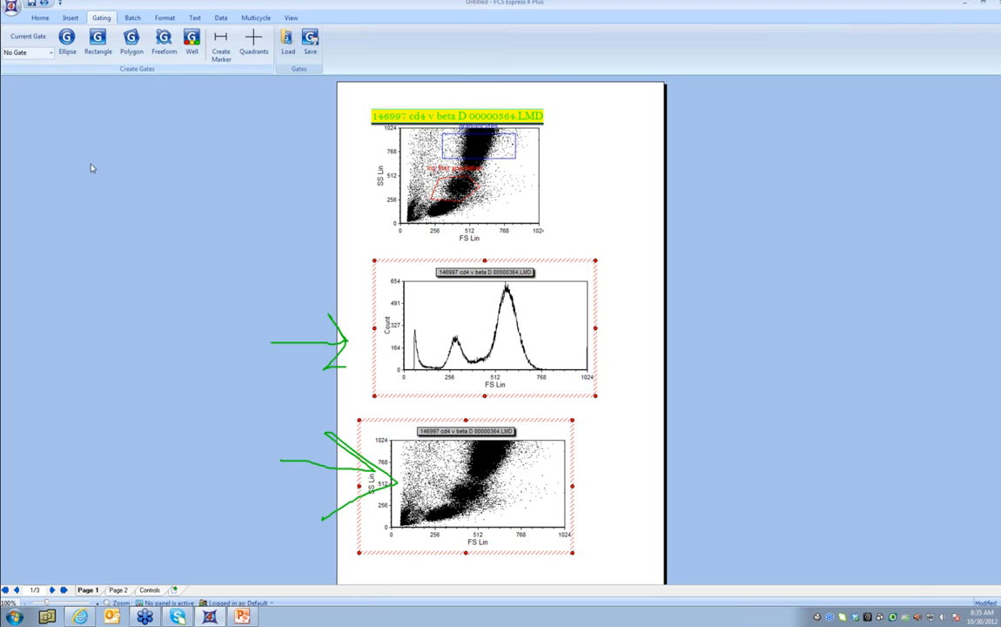
Apply the granulocytes gate to the histogram and bottom dot plot together, and reposition that gate on the top dot plot.
{"action": "left_click", "coordinate": [14, 53]}
{"action": "left_click", "coordinate": [22, 72]}
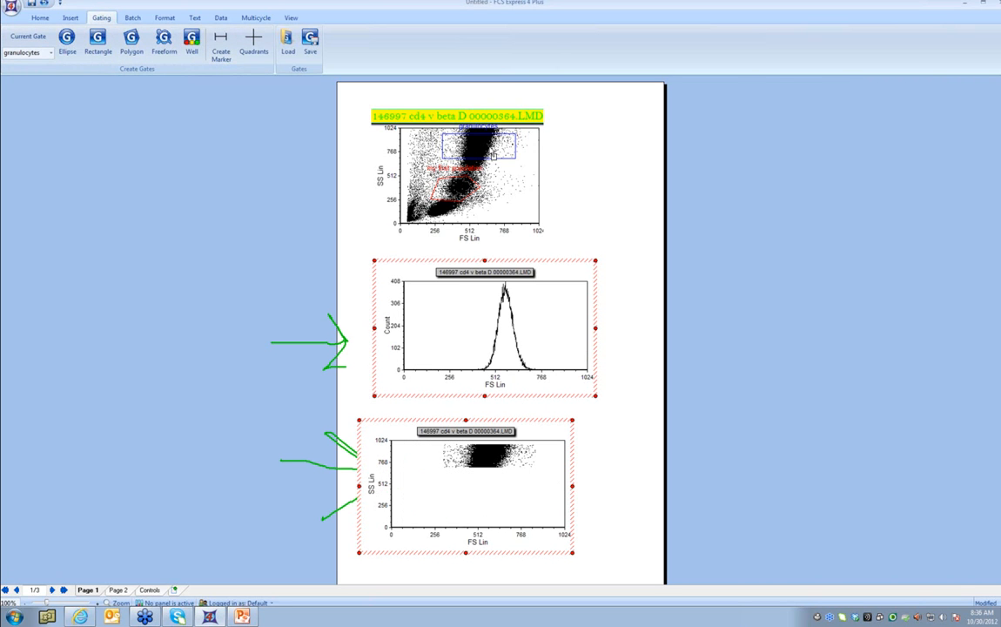
{"action": "left_click", "coordinate": [479, 144]}
{"action": "left_click_drag", "start_coordinate": [479, 143], "coordinate": [500, 159]}
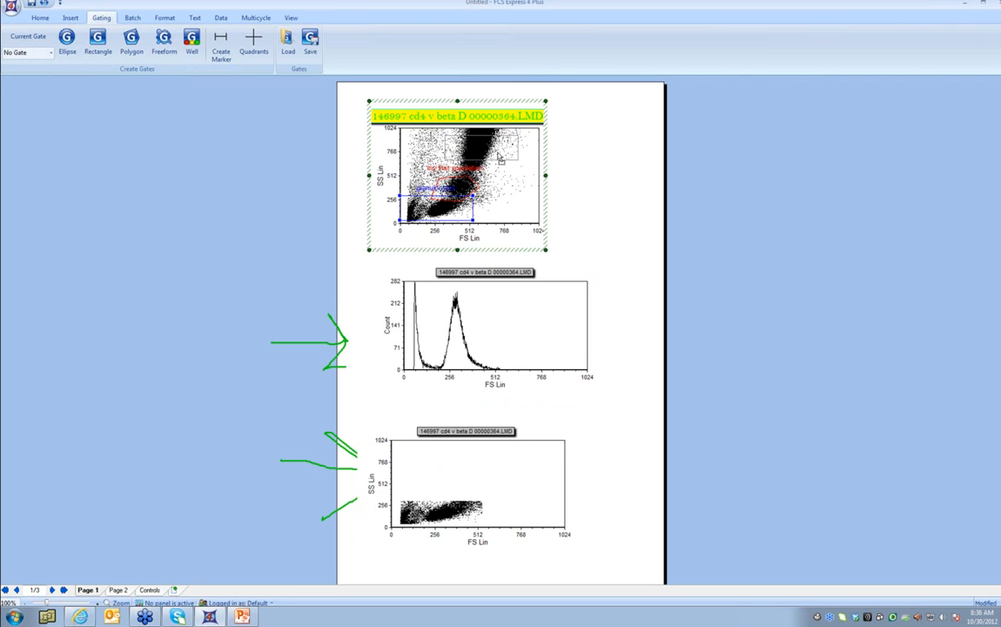
{"action": "left_click_drag", "start_coordinate": [501, 160], "coordinate": [503, 160]}
{"action": "left_click", "coordinate": [606, 179]}
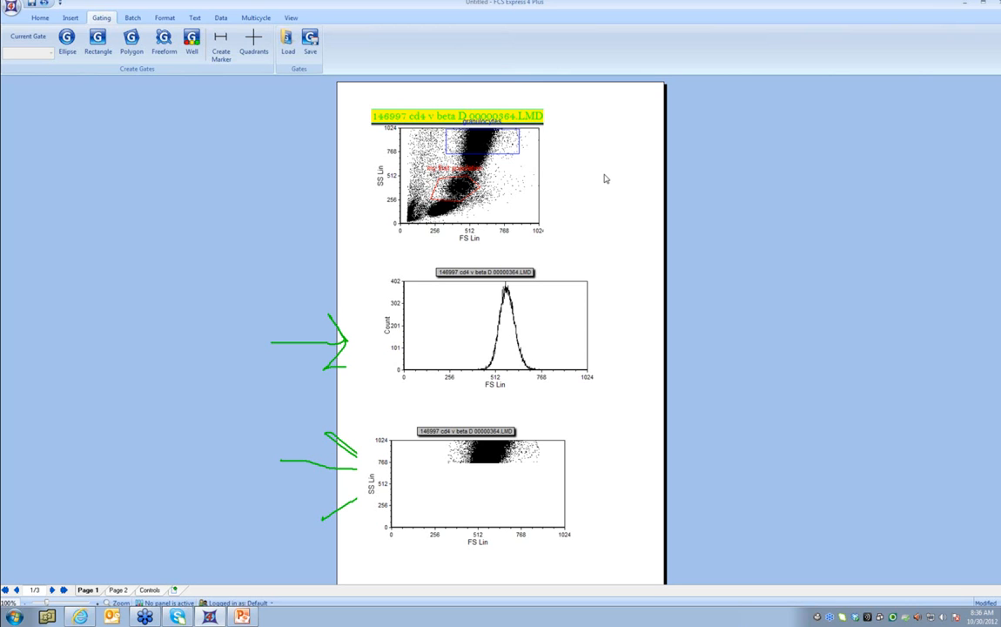
Apply the my first population gate to the histogram and the granulocytes gate to the bottom dot plot.
{"action": "left_click", "coordinate": [435, 198]}
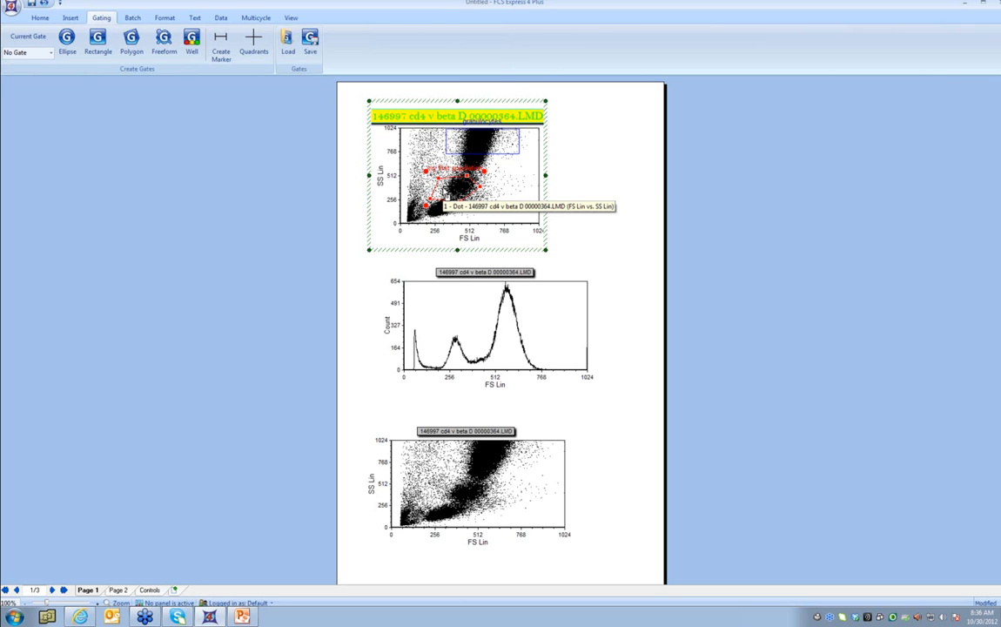
{"action": "left_click", "coordinate": [503, 151]}
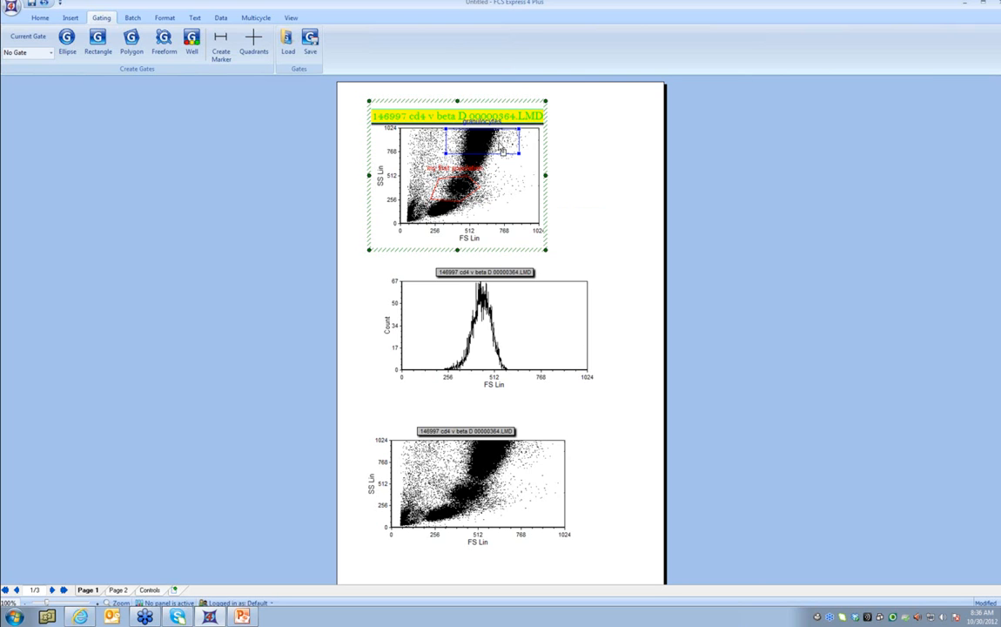
{"action": "left_click_drag", "start_coordinate": [503, 151], "coordinate": [477, 484]}
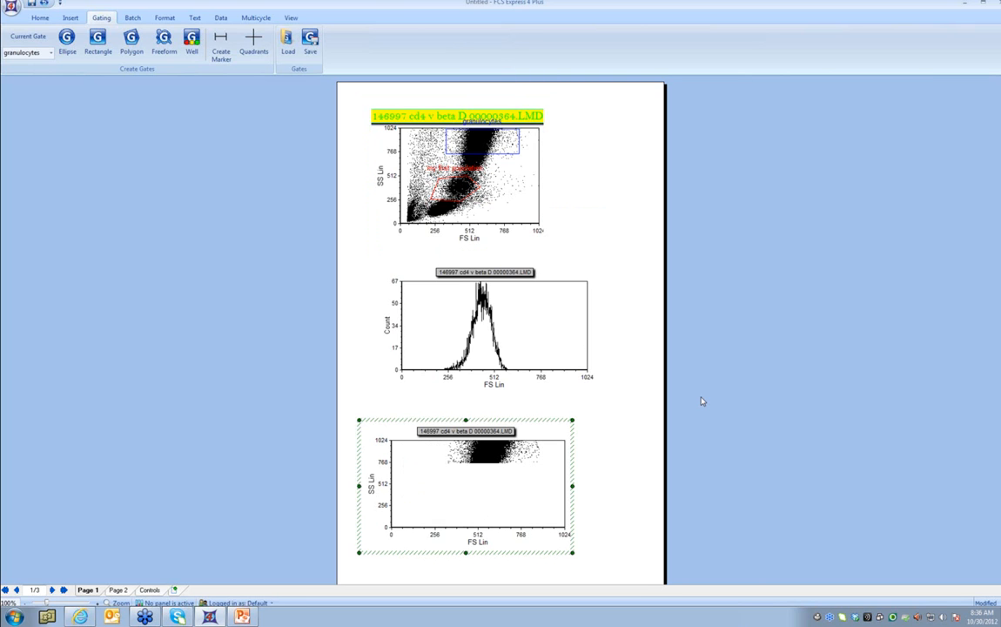
Delete the histogram and the bottom dot plot, keeping only the top dot plot on the page.
{"action": "left_click", "coordinate": [700, 414]}
{"action": "left_click_drag", "start_coordinate": [296, 252], "coordinate": [661, 553]}
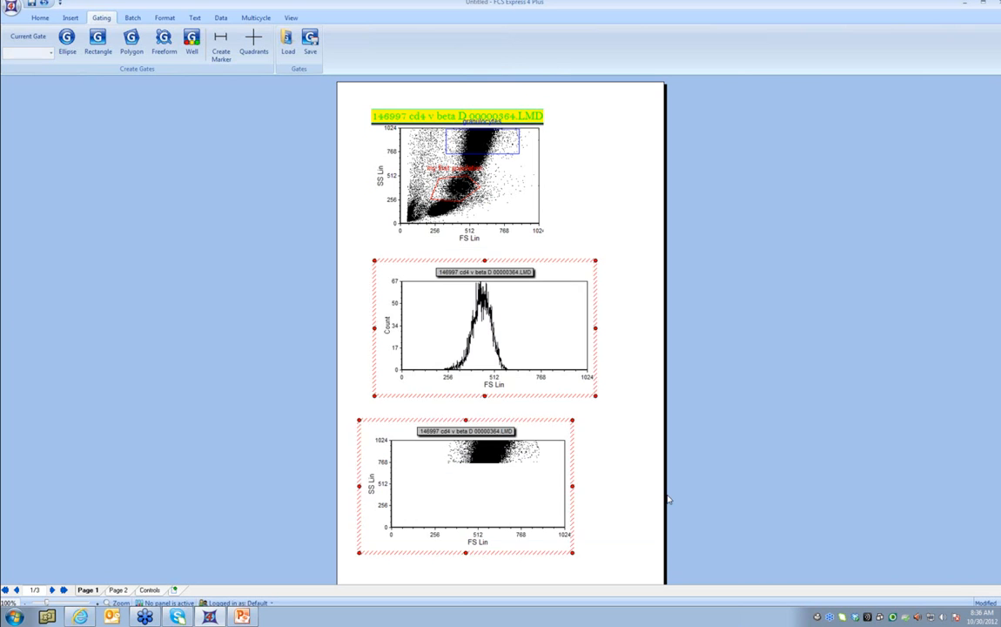
{"action": "key", "text": "Delete"}
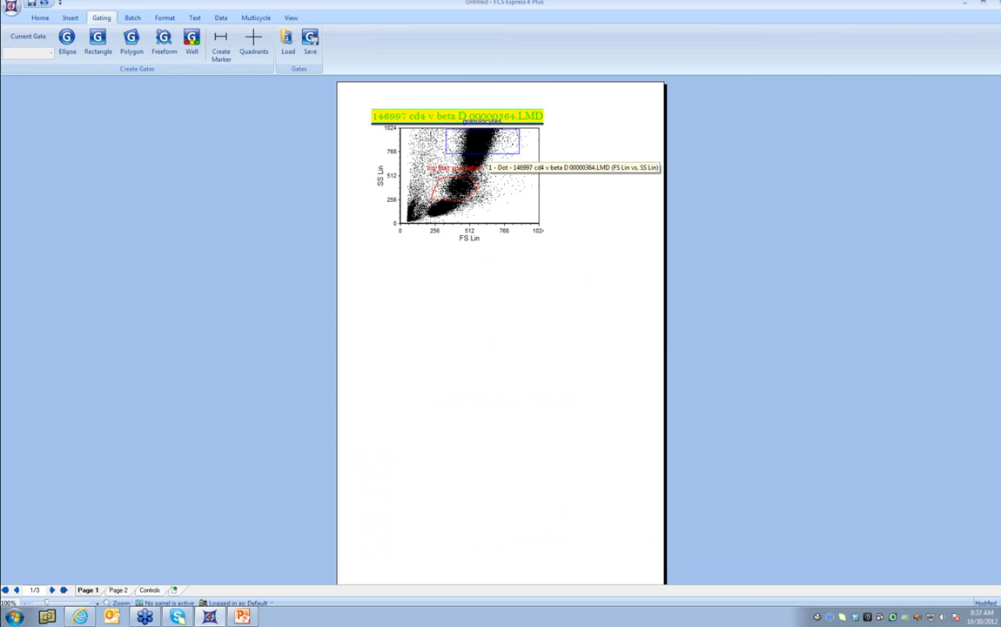
Create a dot plot gated on my first population below the original, and set its axes to FL1 Log and FL4 Log.
{"action": "left_click", "coordinate": [409, 175]}
{"action": "left_click_drag", "start_coordinate": [456, 195], "coordinate": [348, 284]}
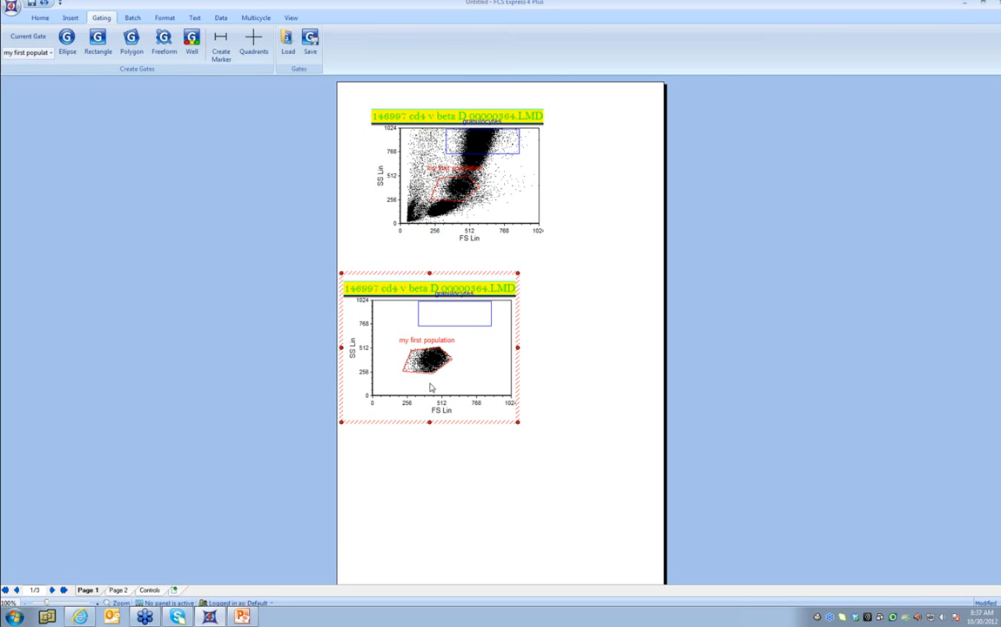
{"action": "left_click", "coordinate": [441, 411]}
{"action": "left_click", "coordinate": [457, 385]}
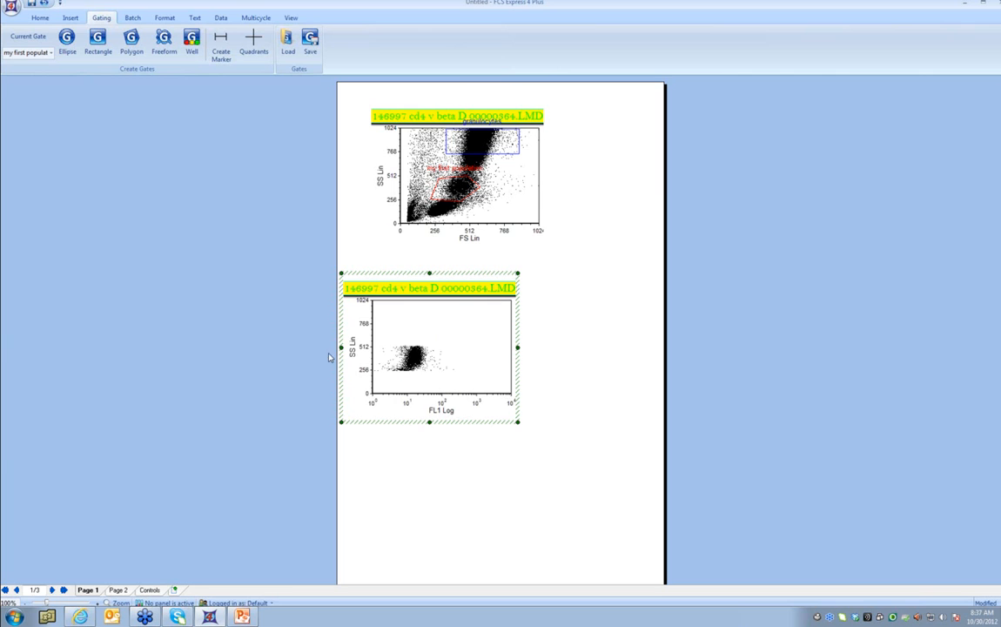
{"action": "left_click", "coordinate": [353, 348]}
{"action": "left_click", "coordinate": [357, 351]}
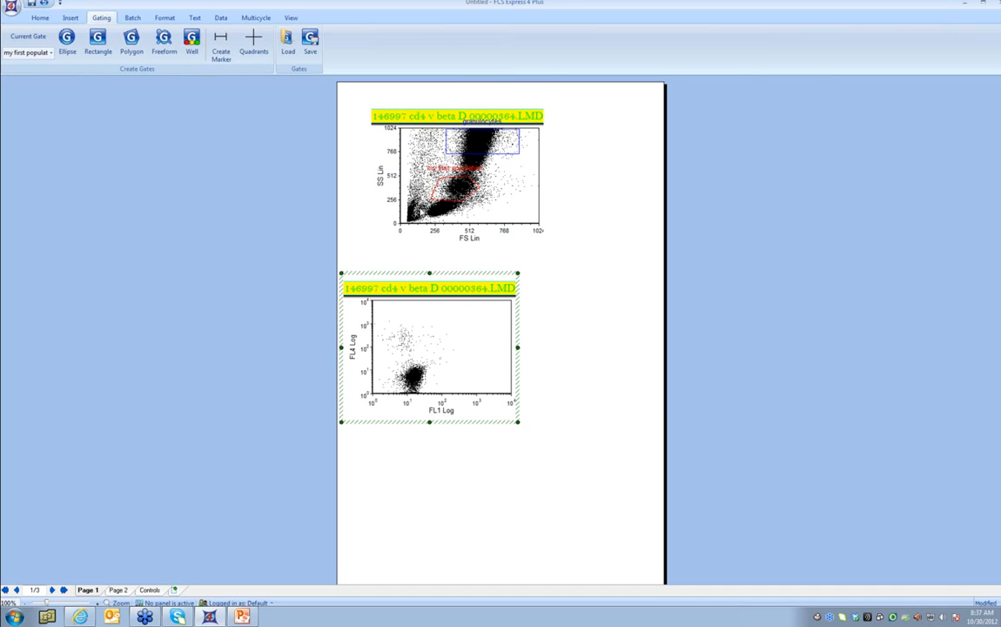
Move the my first population gate across the top dot plot's lower population and back over the middle cluster.
{"action": "left_click", "coordinate": [463, 188]}
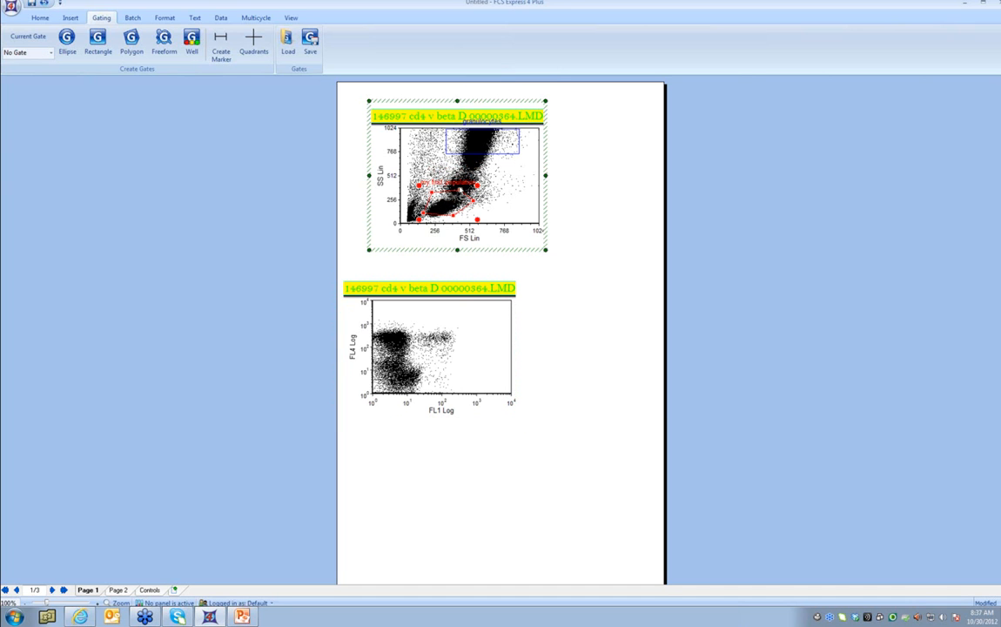
{"action": "left_click", "coordinate": [431, 440]}
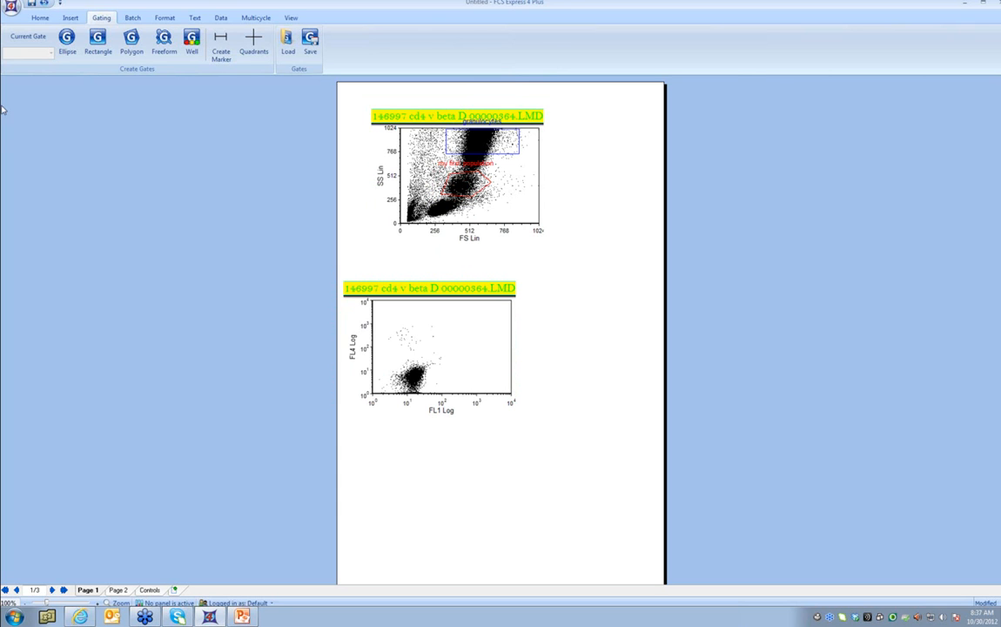
Insert a gate view and place it beside the page, next to the top dot plot.
{"action": "left_click", "coordinate": [71, 18]}
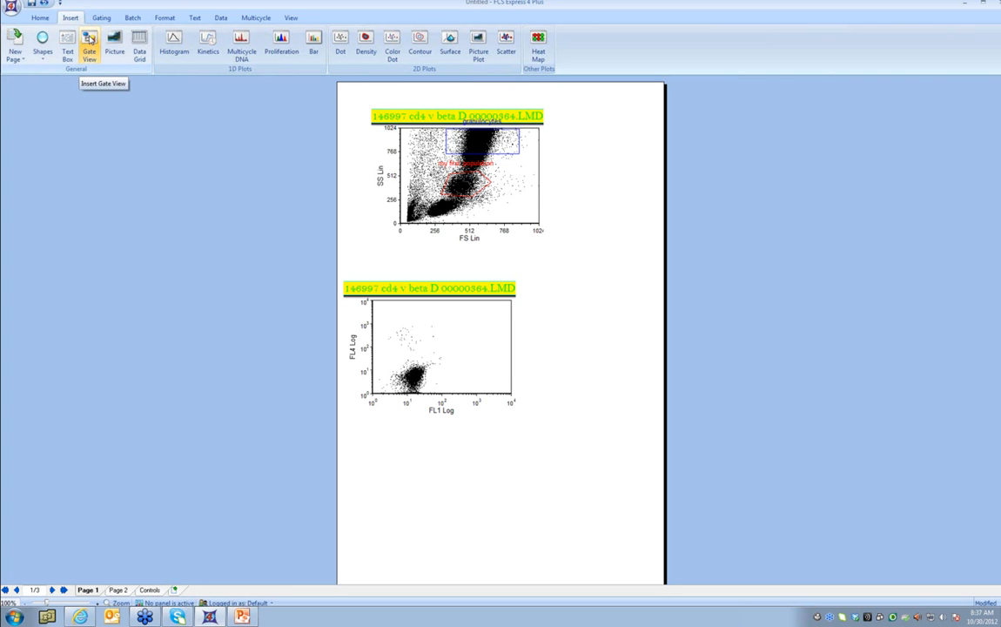
{"action": "left_click", "coordinate": [91, 40]}
{"action": "left_click_drag", "start_coordinate": [556, 282], "coordinate": [654, 397]}
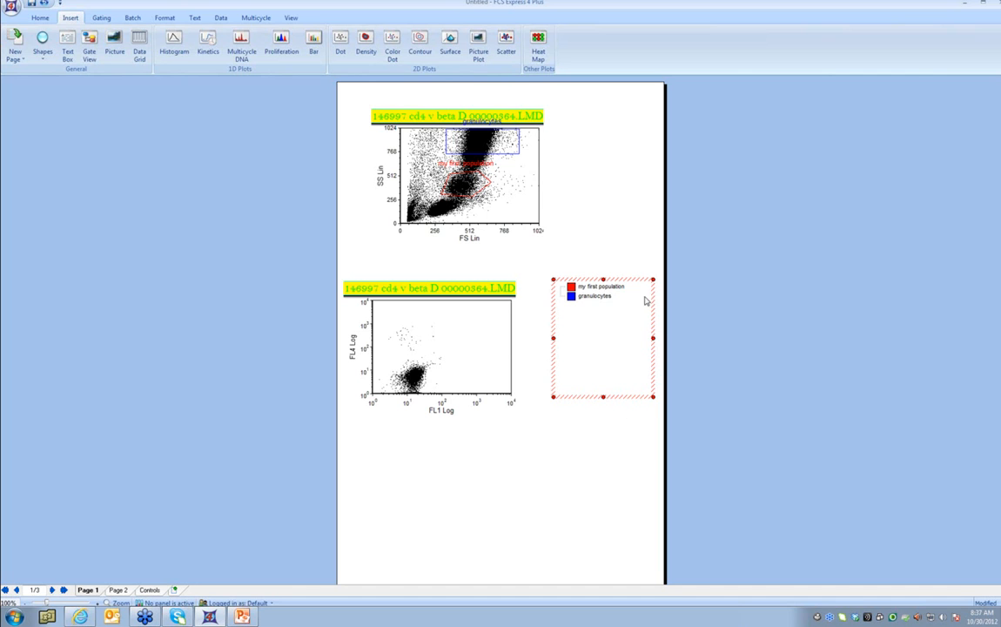
{"action": "left_click_drag", "start_coordinate": [630, 279], "coordinate": [758, 122]}
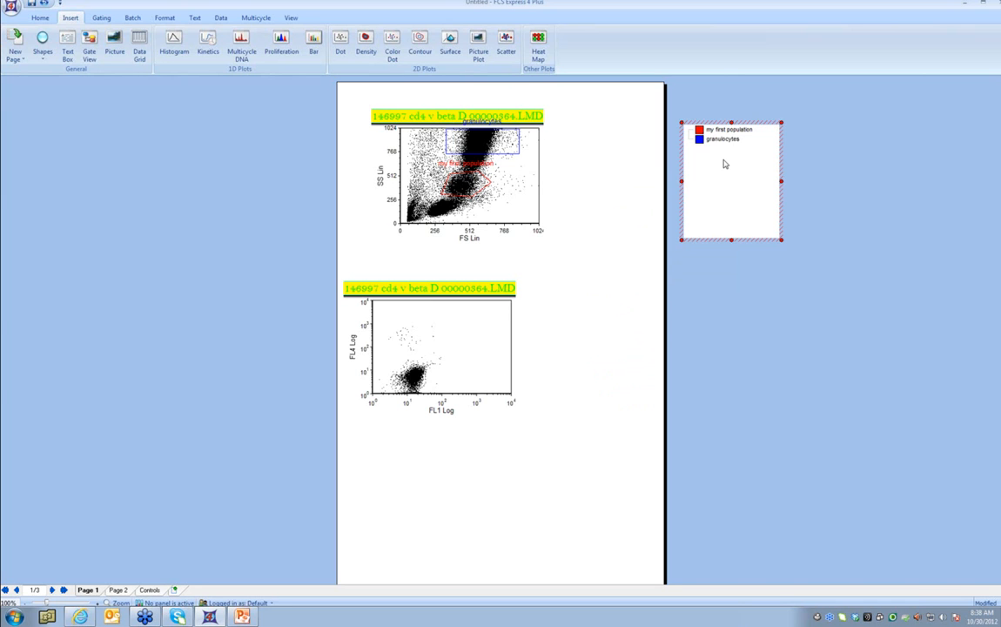
Rename the my first population gate as Lymphocytes, and move it over the top dot plot's lower population.
{"action": "left_click", "coordinate": [727, 130]}
{"action": "right_click", "coordinate": [720, 132]}
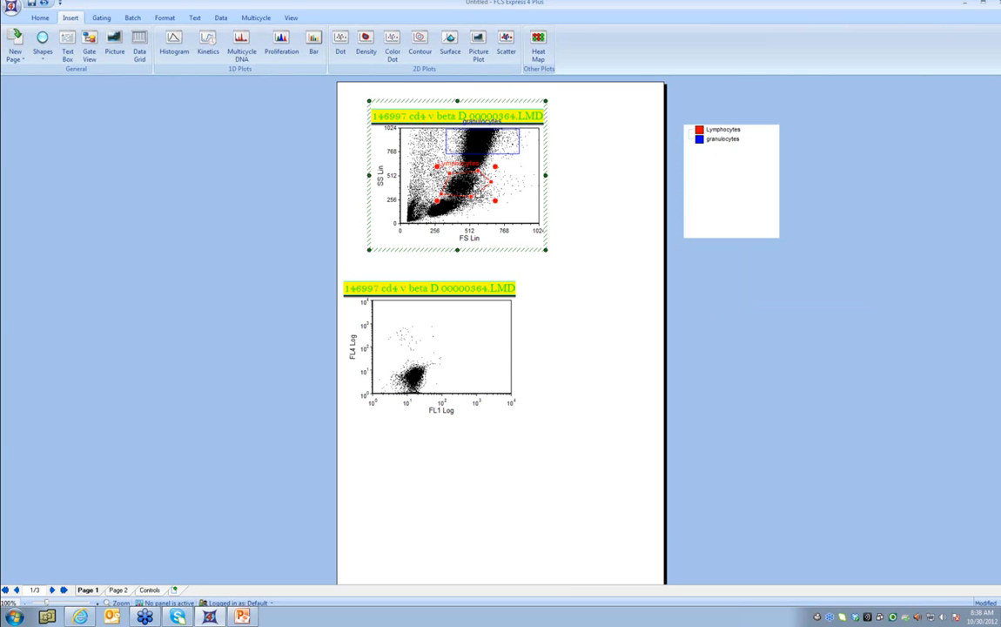
{"action": "left_click", "coordinate": [854, 184]}
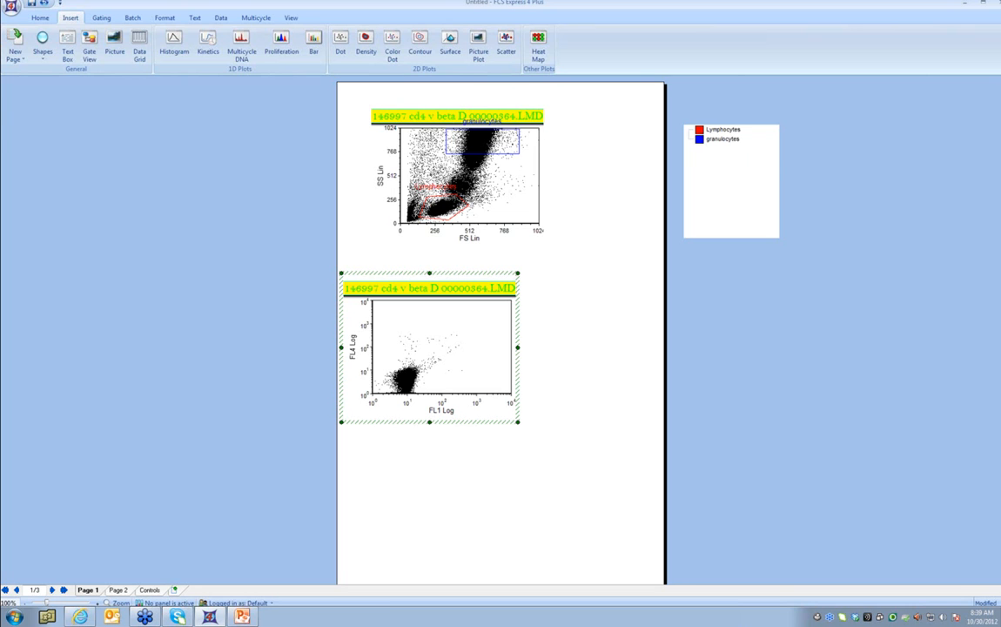
Nest the Lymphocytes gate under granulocytes in the gate view, and shift both gates to overlap on the top dot plot.
{"action": "left_click", "coordinate": [483, 142]}
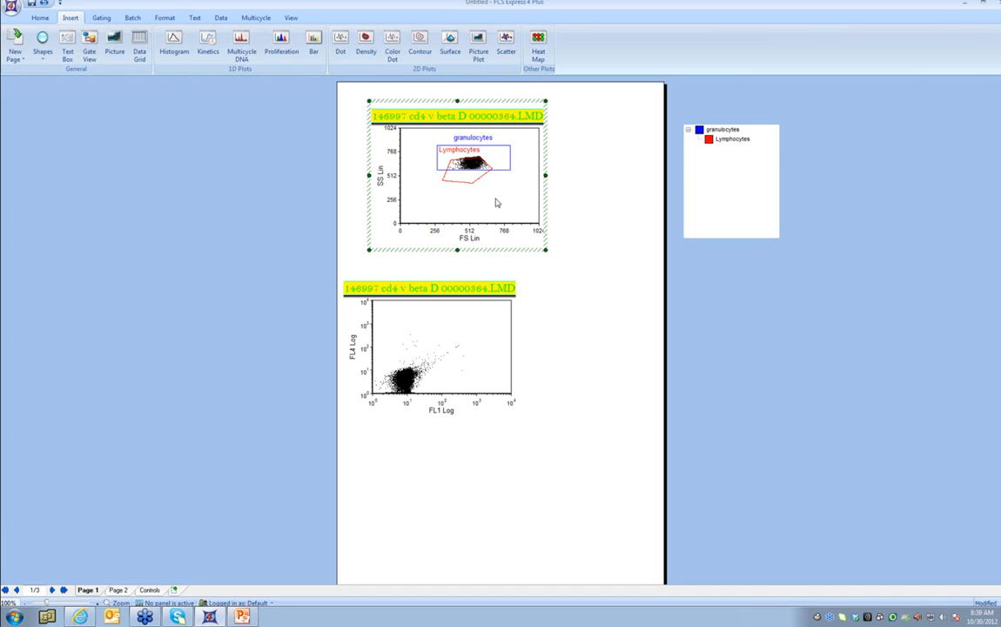
{"action": "left_click_drag", "start_coordinate": [488, 181], "coordinate": [459, 178]}
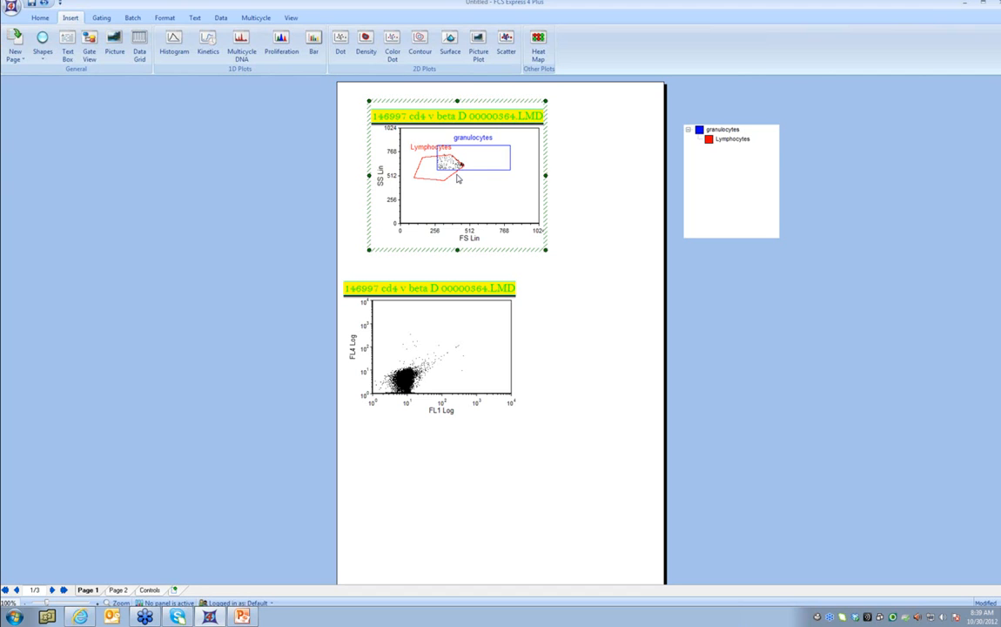
Return the Lymphocytes gate to the same level as granulocytes in the gate view.
{"action": "left_click_drag", "start_coordinate": [747, 209], "coordinate": [737, 146]}
{"action": "left_click_drag", "start_coordinate": [746, 173], "coordinate": [708, 129]}
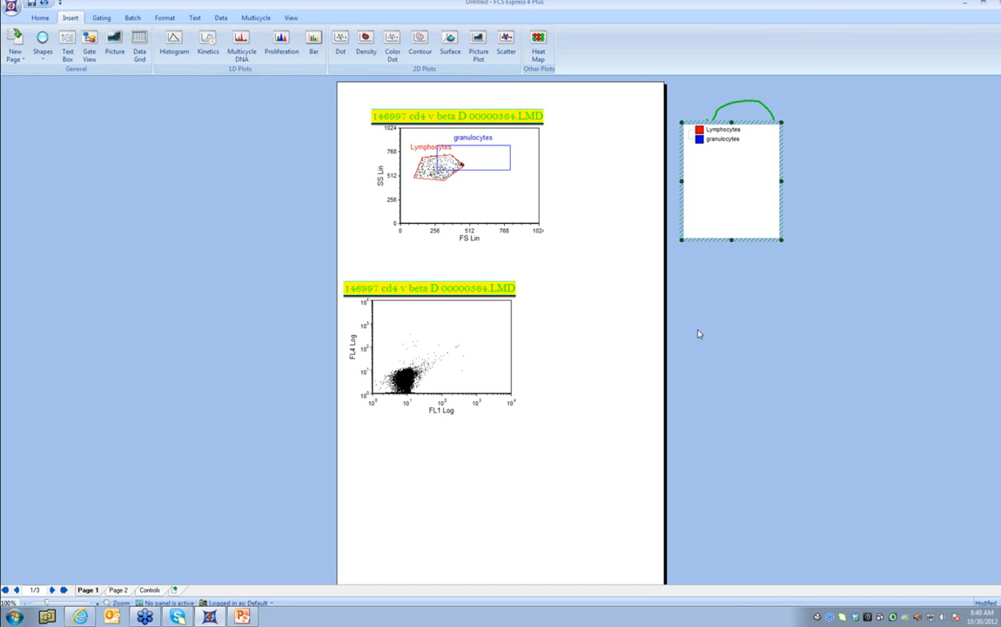
Add a combination gate named my first combo gate for lymphocytes and granulocytes, and apply it to the top dot plot.
{"action": "right_click", "coordinate": [715, 184]}
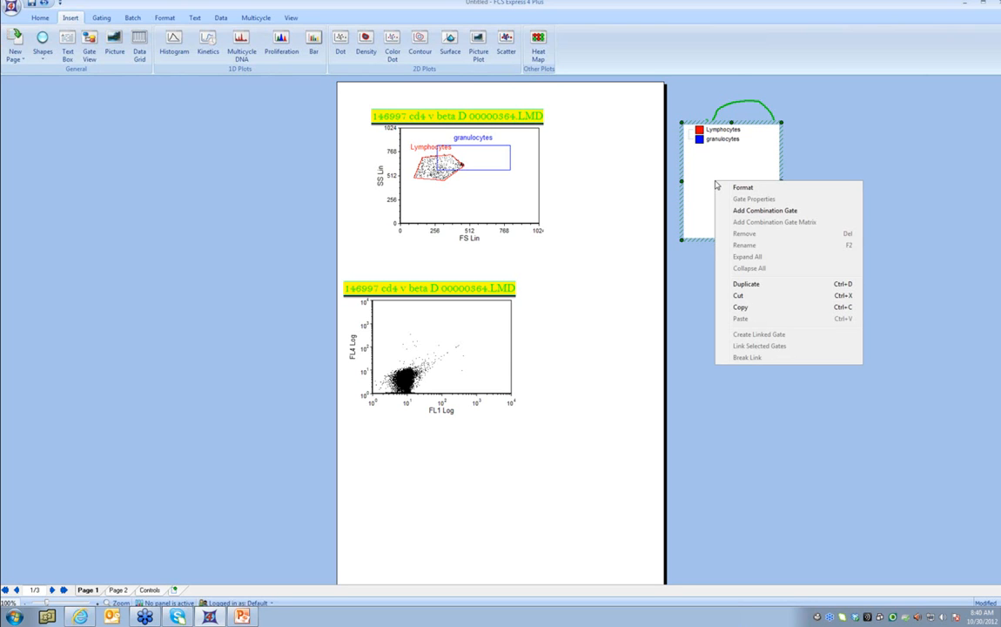
{"action": "left_click", "coordinate": [765, 211]}
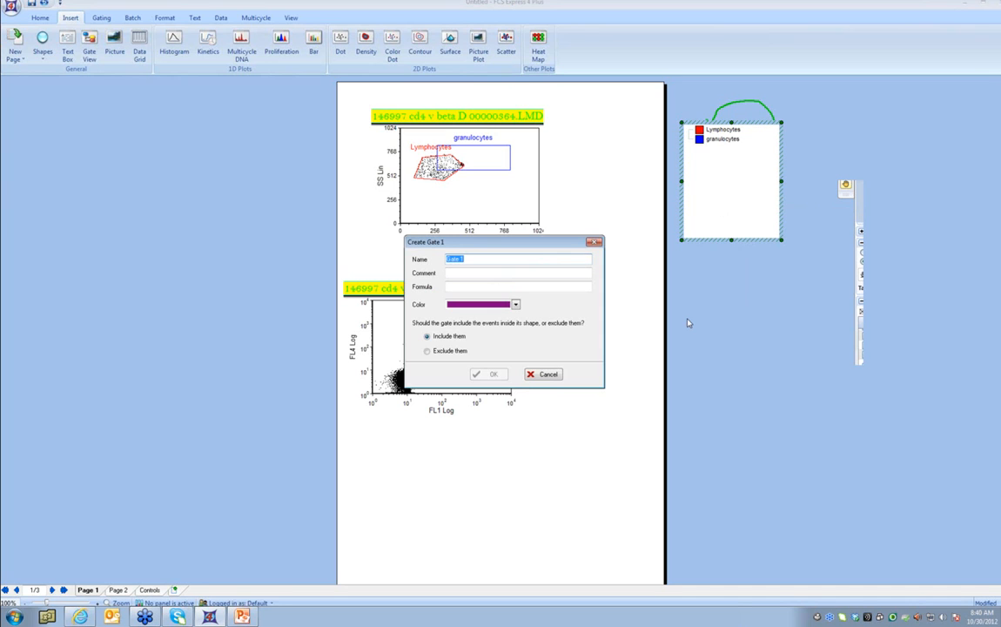
{"action": "type", "text": "m"}
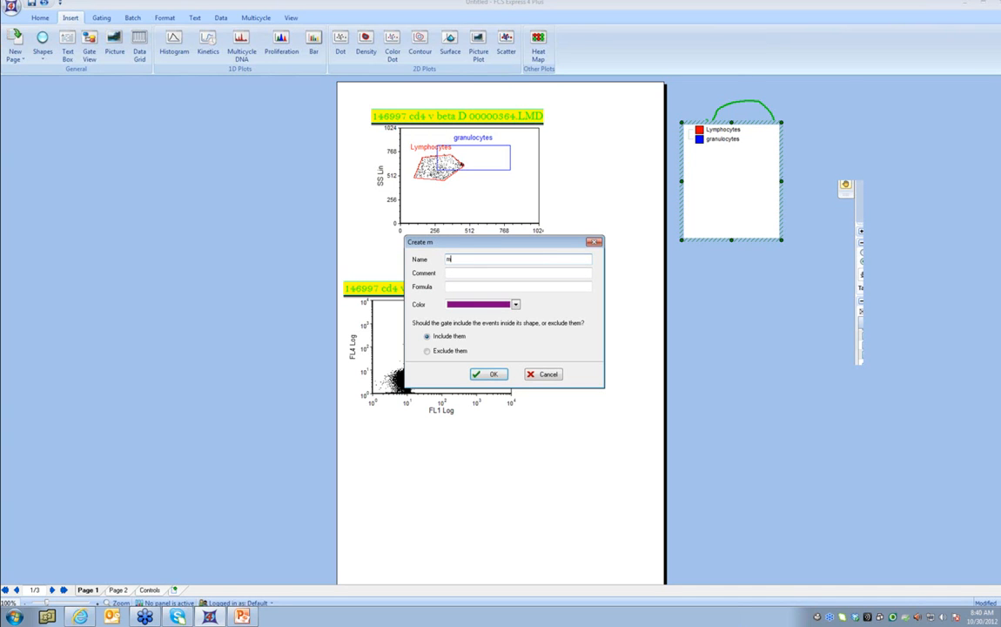
{"action": "type", "text": "y first combo gate"}
{"action": "key", "text": "Tab"}
{"action": "key", "text": "Tab"}
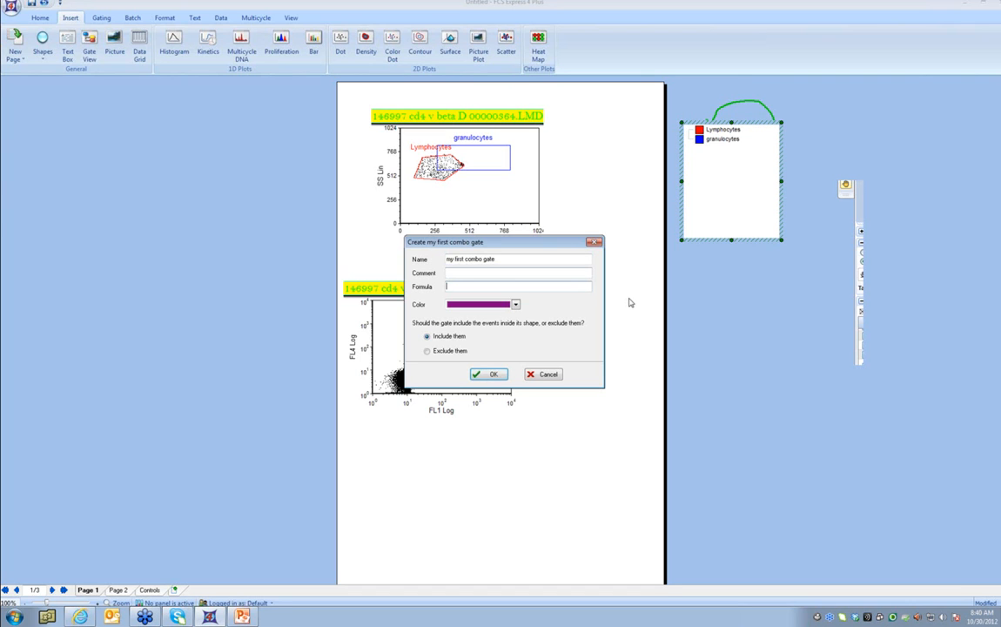
{"action": "type", "text": "lymphocytes and g"}
{"action": "key", "text": "Return"}
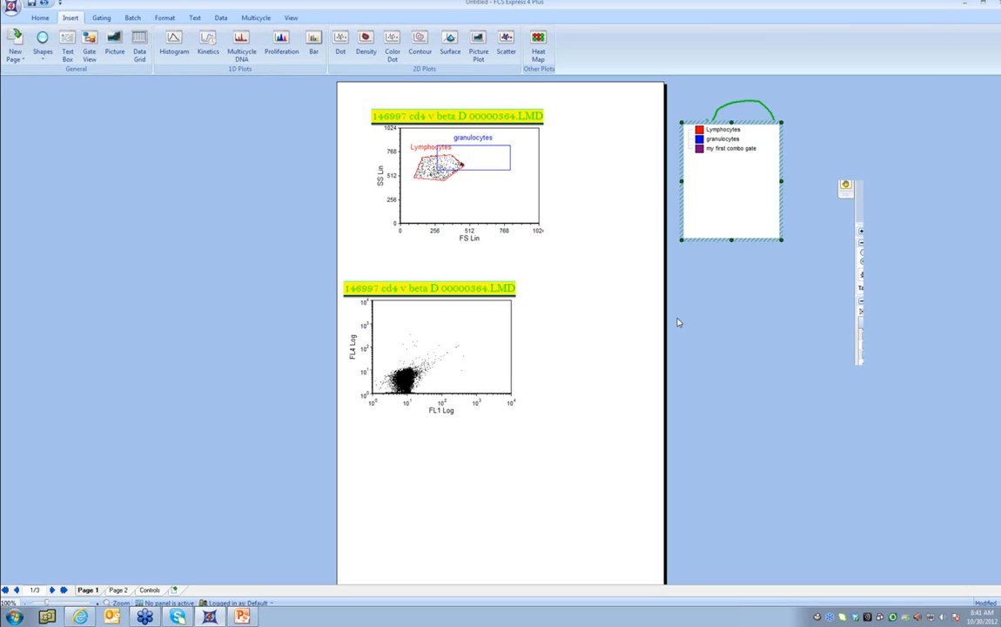
{"action": "left_click", "coordinate": [516, 208]}
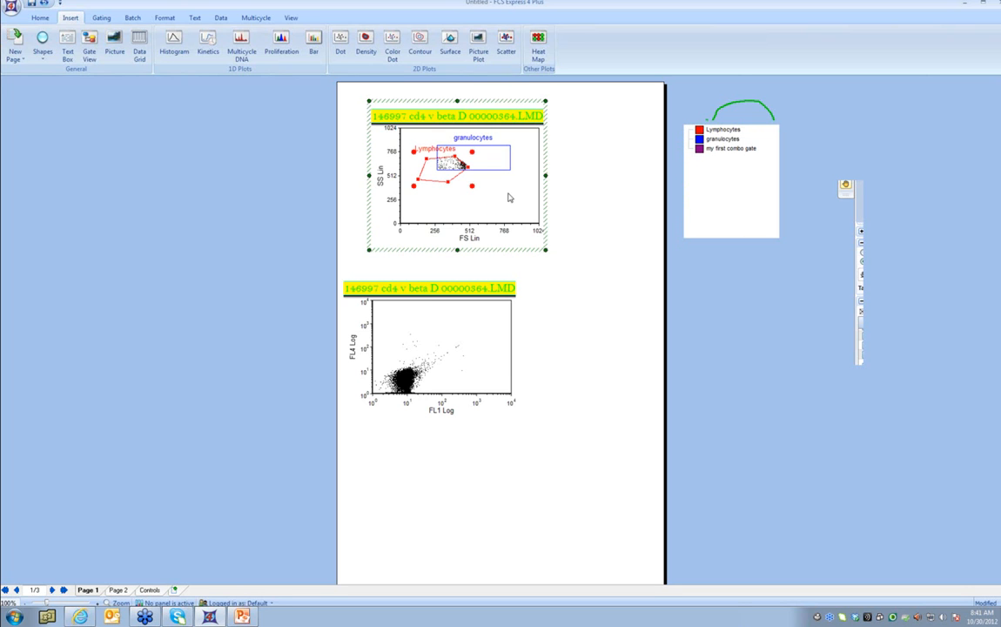
Set the formula of my first combo gate to not (lymphocytes or granulocytes).
{"action": "left_click", "coordinate": [736, 153]}
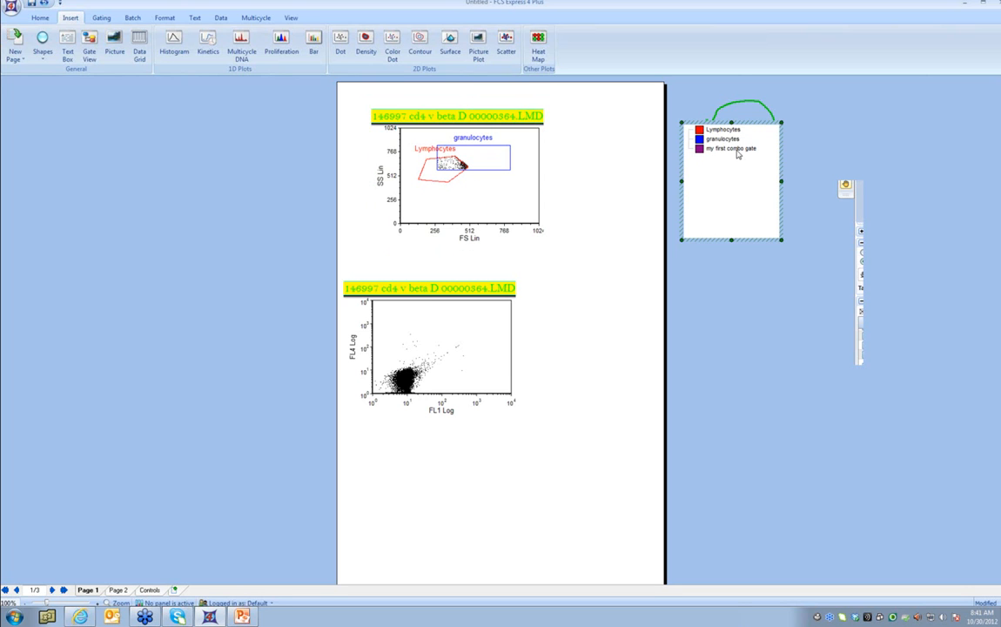
{"action": "left_click", "coordinate": [738, 151]}
{"action": "double_click", "coordinate": [737, 153]}
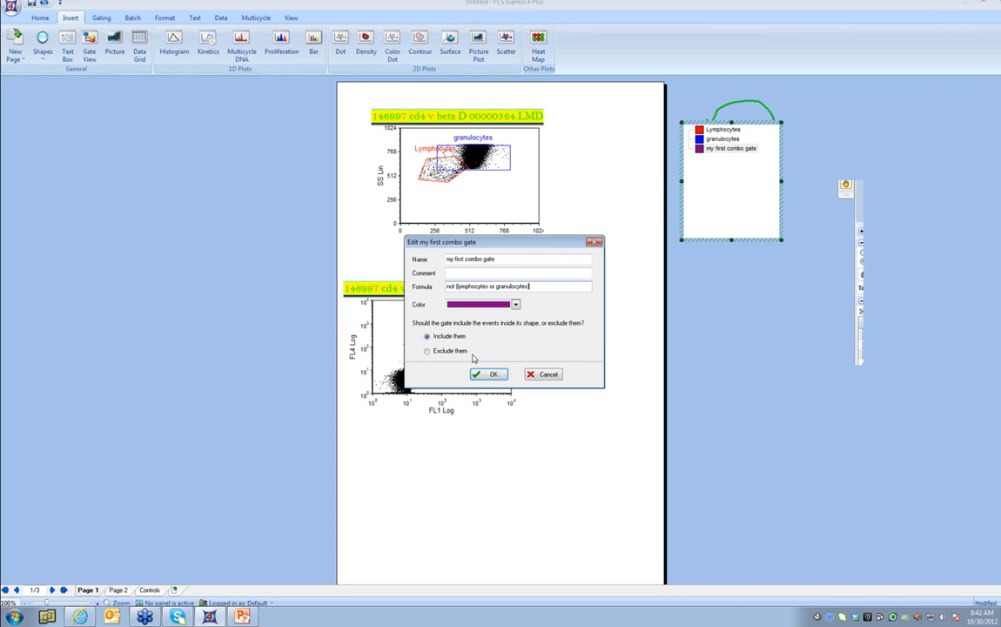
{"action": "left_click", "coordinate": [488, 374]}
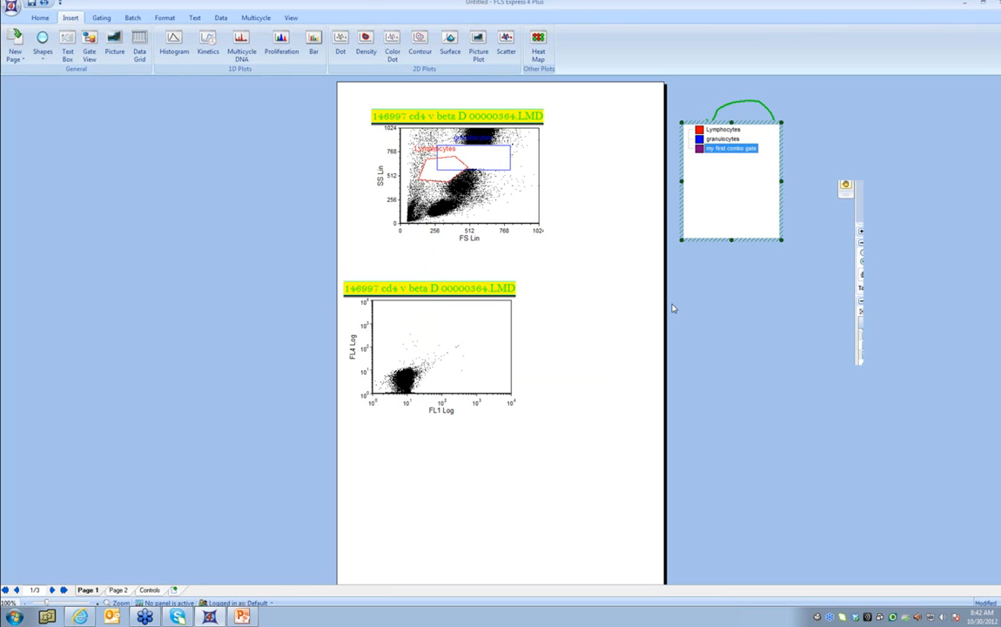
Move the Lymphocytes gate back onto the low side-scatter cluster of the top dot plot, and add quadrants to the lower dot plot.
{"action": "left_click", "coordinate": [440, 170]}
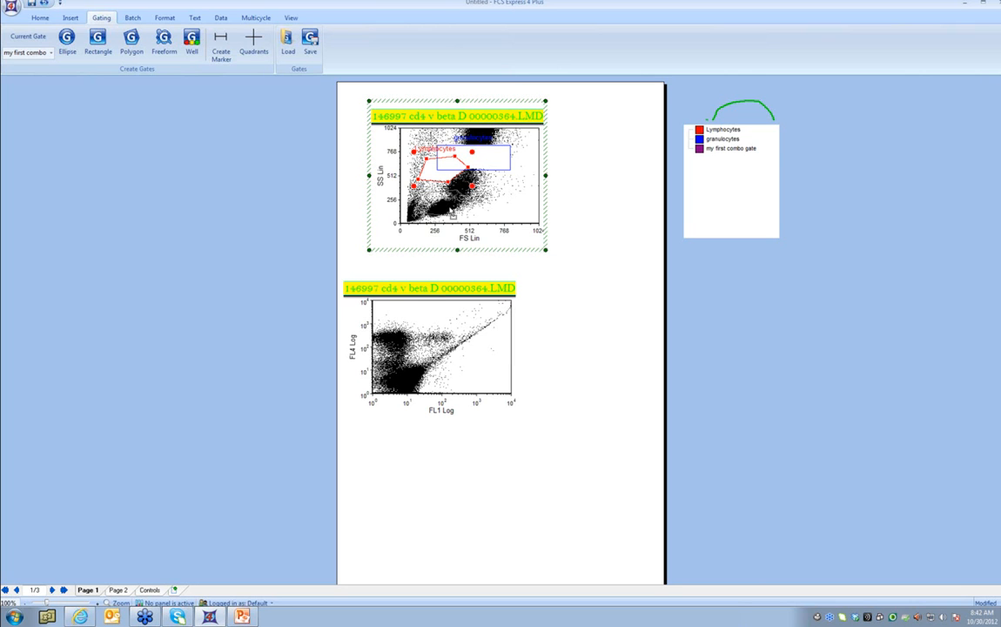
{"action": "left_click", "coordinate": [440, 347]}
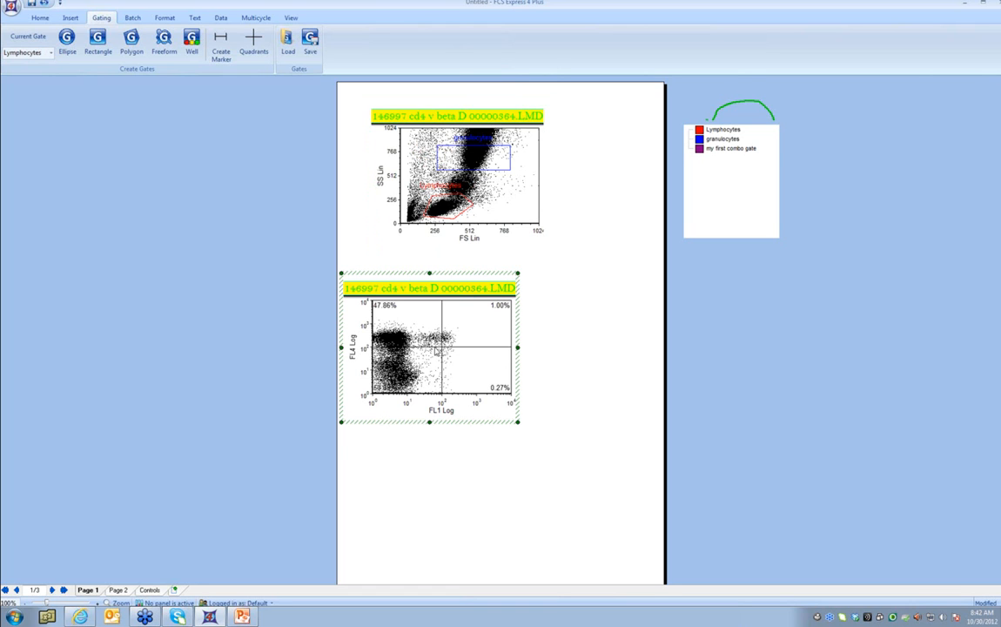
Convert the upper left quadrant of the lower dot plot into a linked gate named my quad gate.
{"action": "right_click", "coordinate": [437, 351]}
{"action": "mouse_move", "coordinate": [518, 354]}
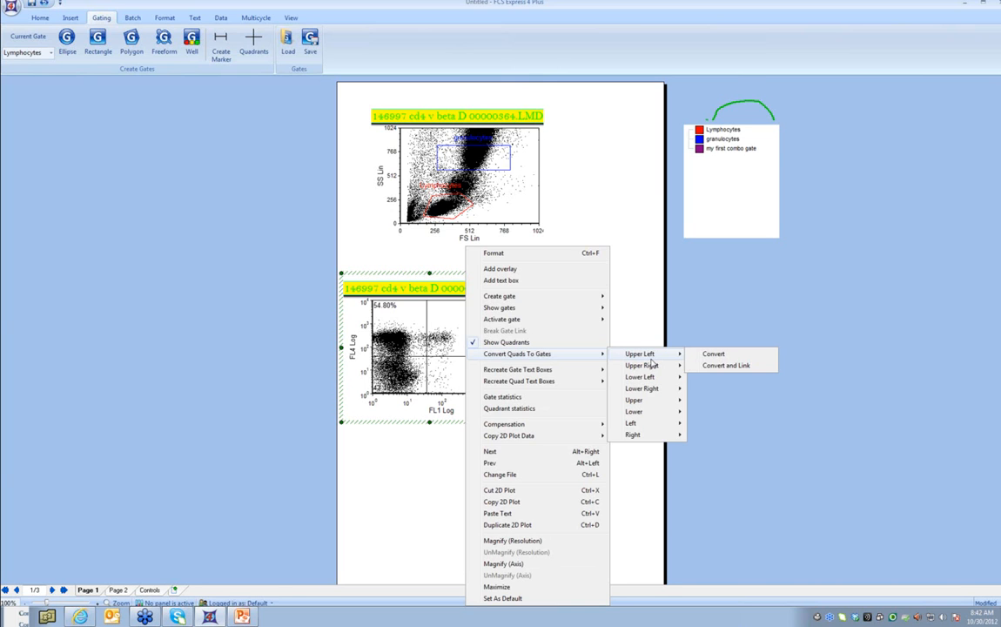
{"action": "left_click", "coordinate": [712, 354]}
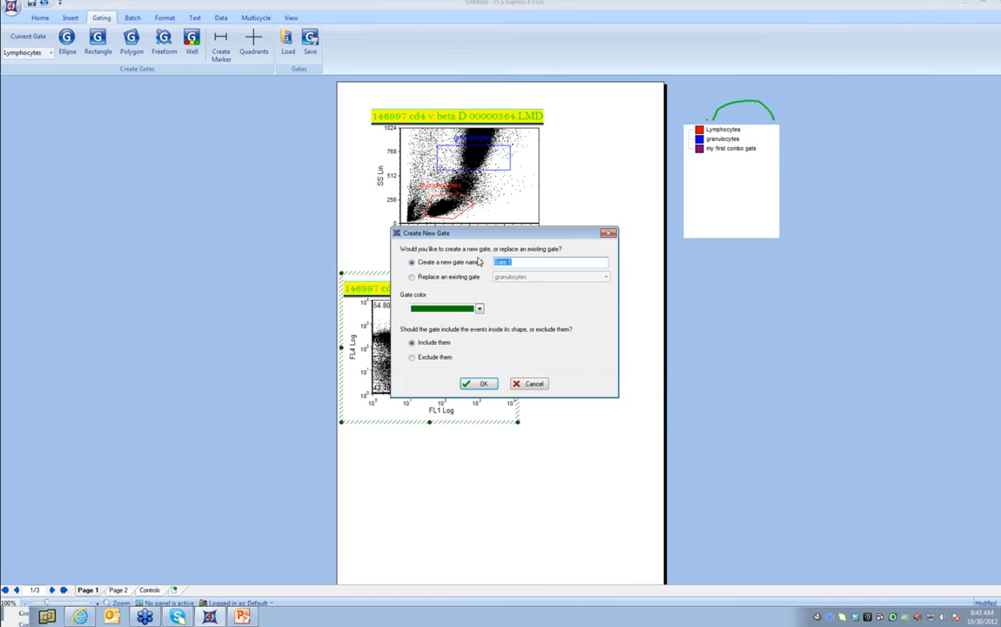
{"action": "type", "text": "my"}
{"action": "type", "text": "quad gate"}
{"action": "key", "text": "Return"}
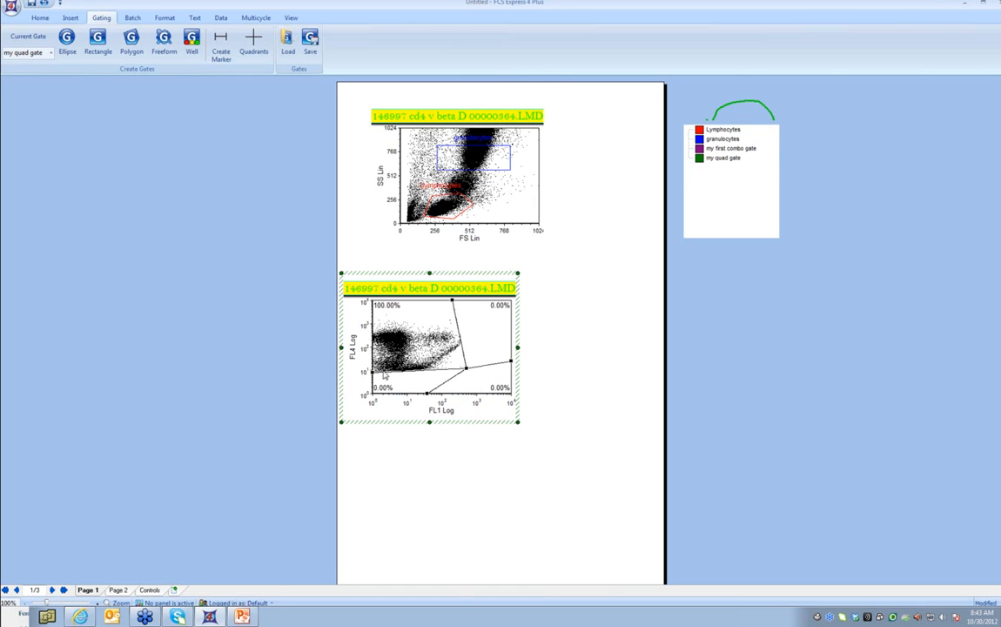
{"action": "left_click_drag", "start_coordinate": [774, 118], "coordinate": [759, 120]}
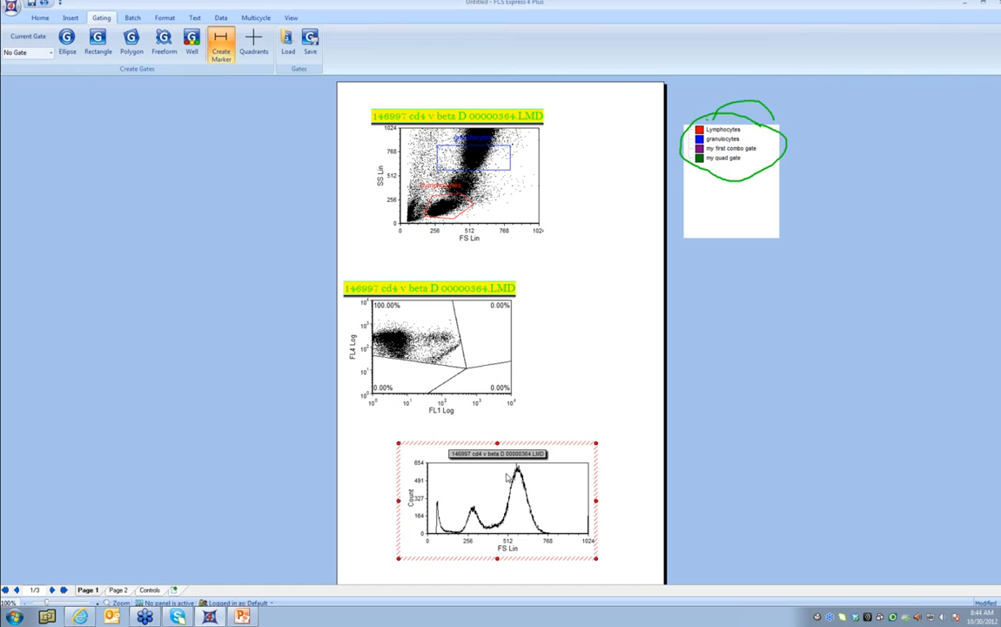
Create a marker from about 450 to 770 over the main peak of the FS Lin histogram, and try converting it to a linked gate.
{"action": "left_click_drag", "start_coordinate": [498, 492], "coordinate": [550, 494]}
{"action": "right_click", "coordinate": [550, 494]}
{"action": "mouse_move", "coordinate": [659, 267]}
{"action": "mouse_move", "coordinate": [757, 261]}
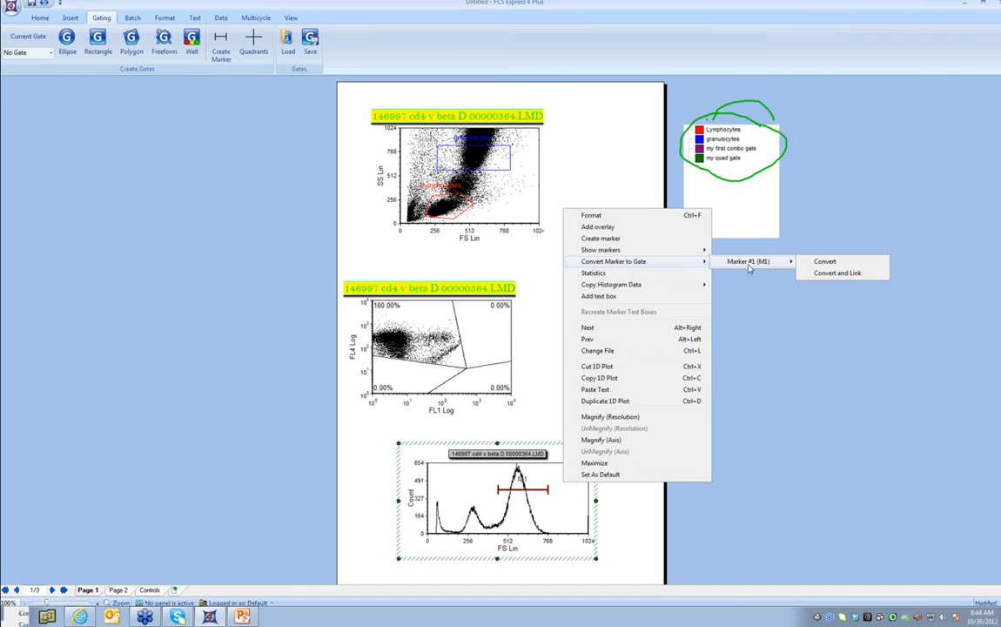
{"action": "left_click", "coordinate": [818, 275]}
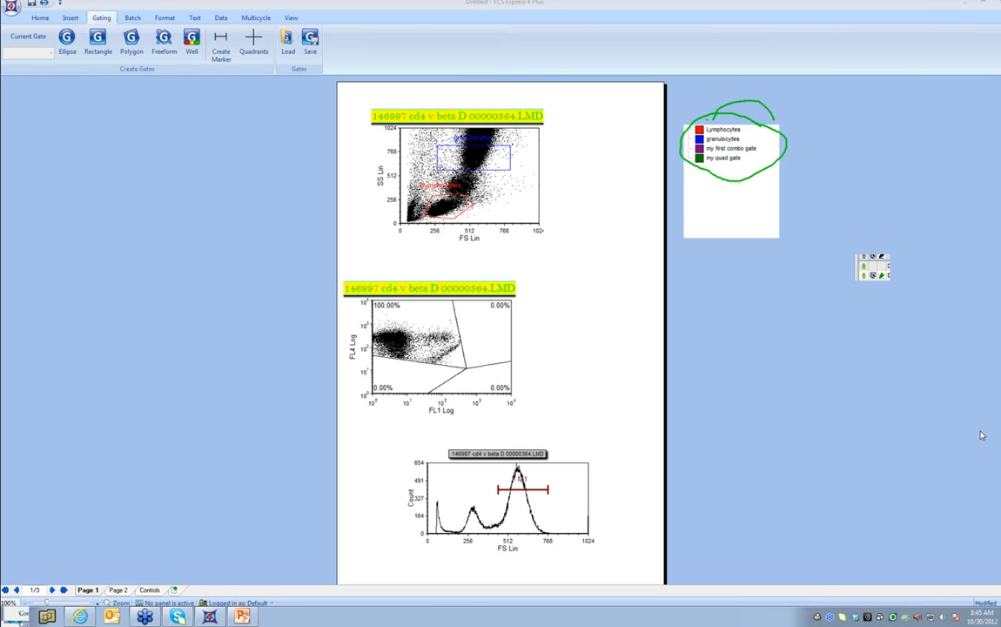
Open the histogram's formatting options and apply the Lymphocytes gate to the histogram.
{"action": "right_click", "coordinate": [481, 462]}
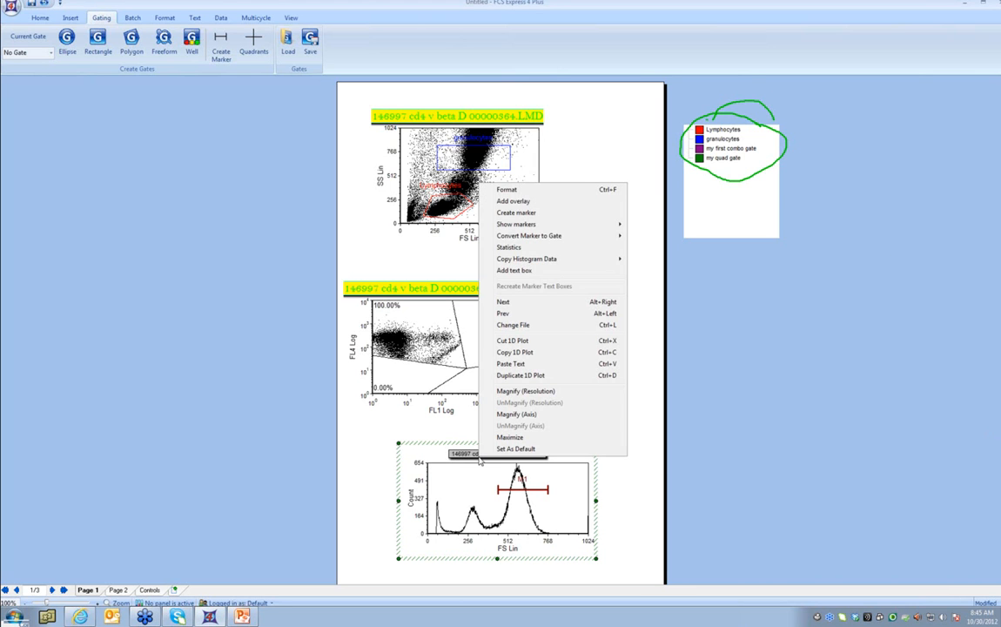
{"action": "left_click", "coordinate": [533, 191]}
{"action": "left_click", "coordinate": [300, 226]}
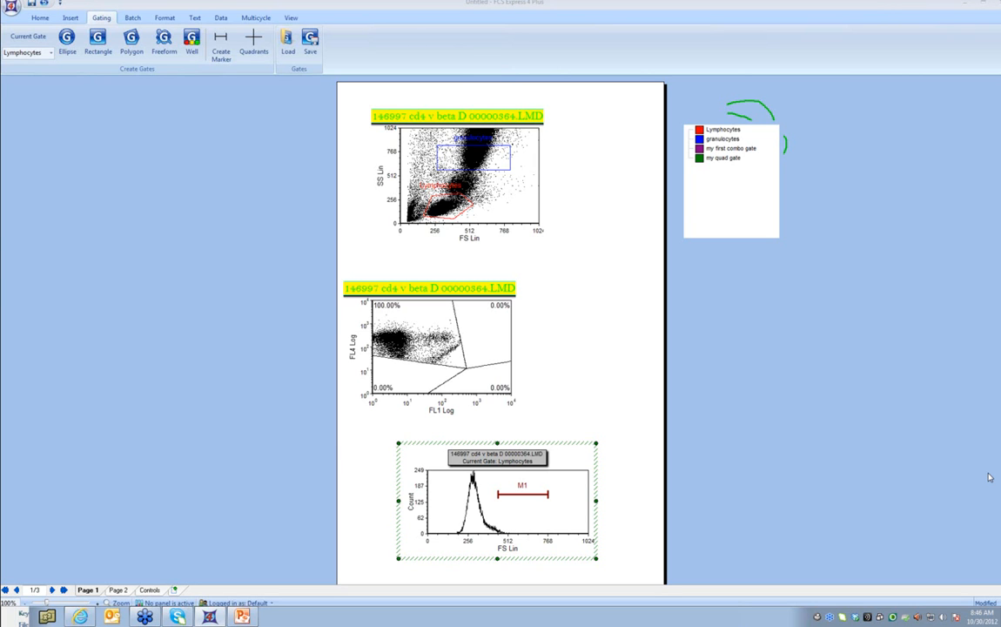
Review the options for saving or exporting a copy of the layout.
{"action": "left_click", "coordinate": [11, 5]}
{"action": "mouse_move", "coordinate": [84, 109]}
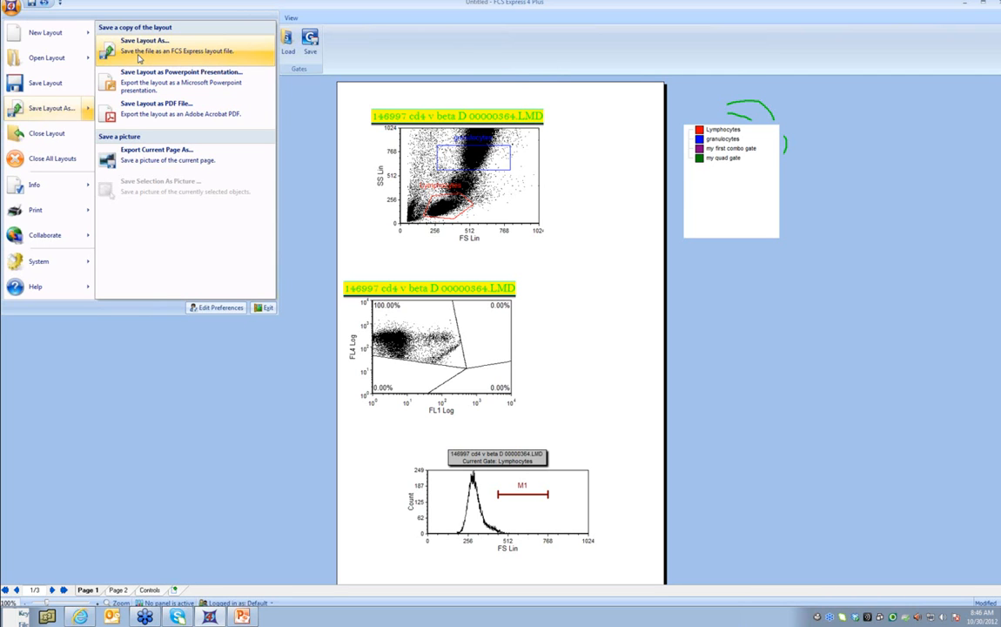
{"action": "left_click", "coordinate": [673, 342]}
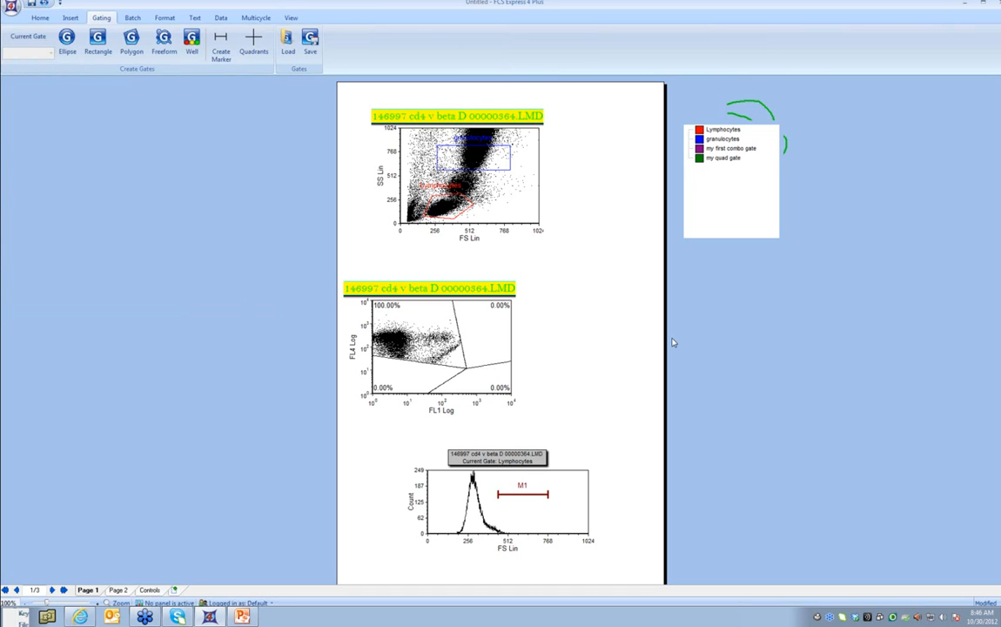
Examine the properties of my quad gate and the Quad to Gate linking options of the lower dot plot.
{"action": "double_click", "coordinate": [724, 158]}
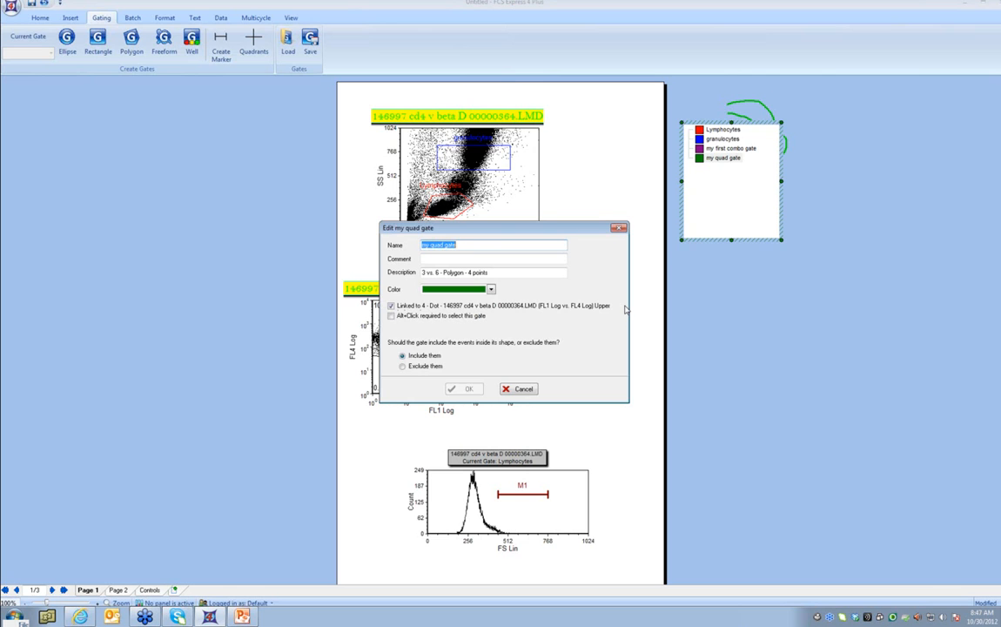
{"action": "key", "text": "Escape"}
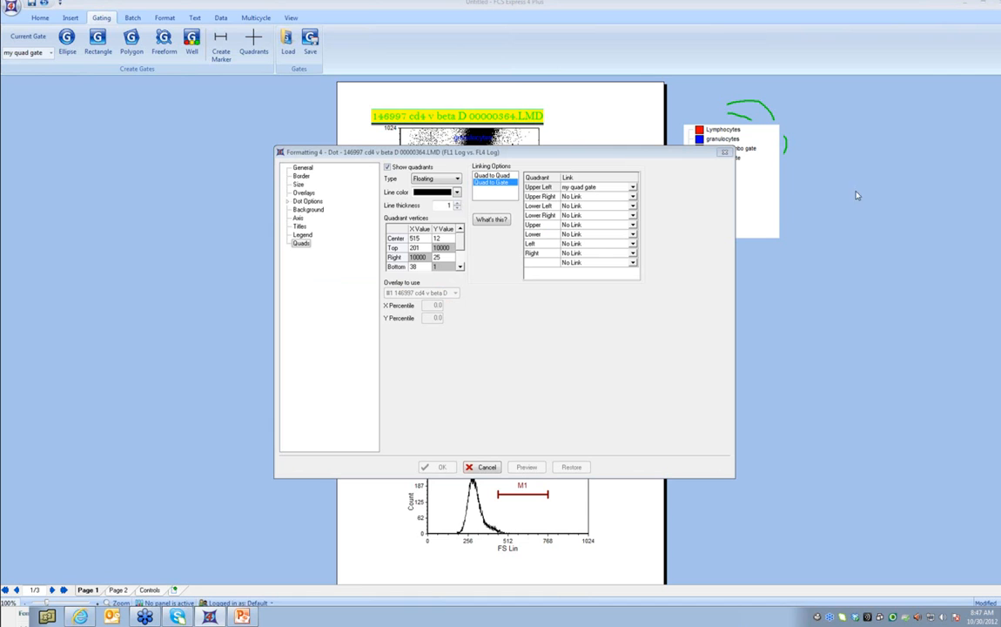
{"action": "mouse_move", "coordinate": [618, 165]}
{"action": "left_mouse_down"}
{"action": "mouse_move", "coordinate": [483, 144]}
{"action": "mouse_move", "coordinate": [459, 184]}
{"action": "mouse_move", "coordinate": [490, 277]}
{"action": "mouse_move", "coordinate": [667, 279]}
{"action": "mouse_move", "coordinate": [603, 153]}
{"action": "left_mouse_up"}
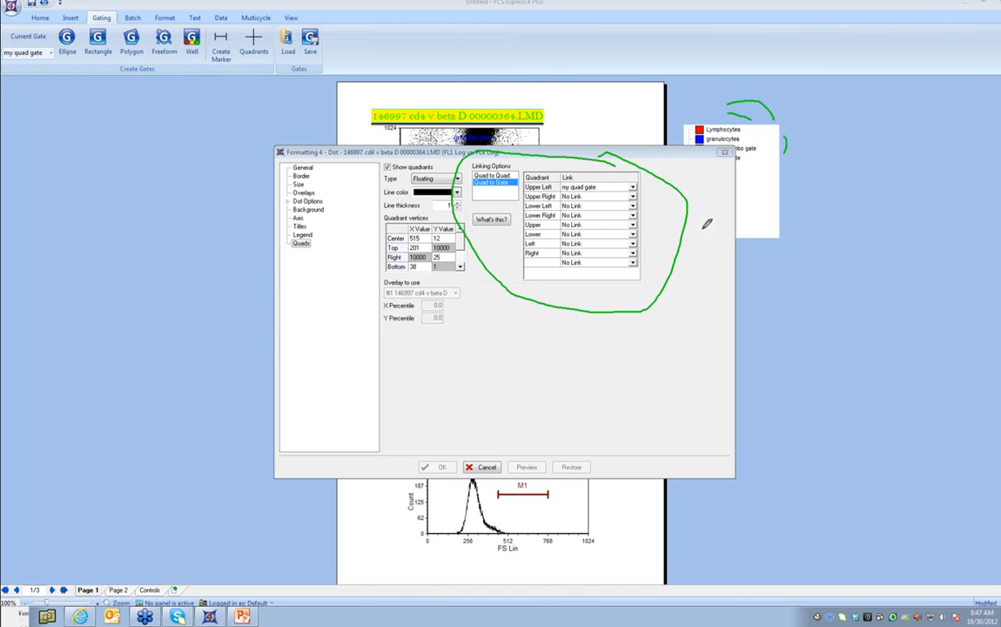
{"action": "key", "text": "Escape"}
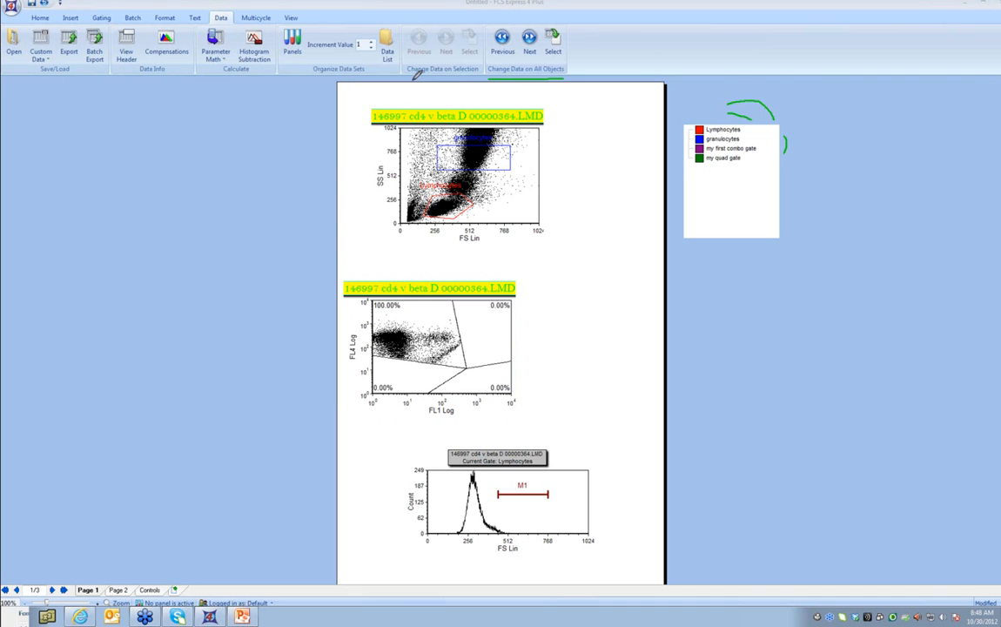
Advance all plots to the next data file, and place the data list with short file names beside the page.
{"action": "left_click", "coordinate": [531, 52]}
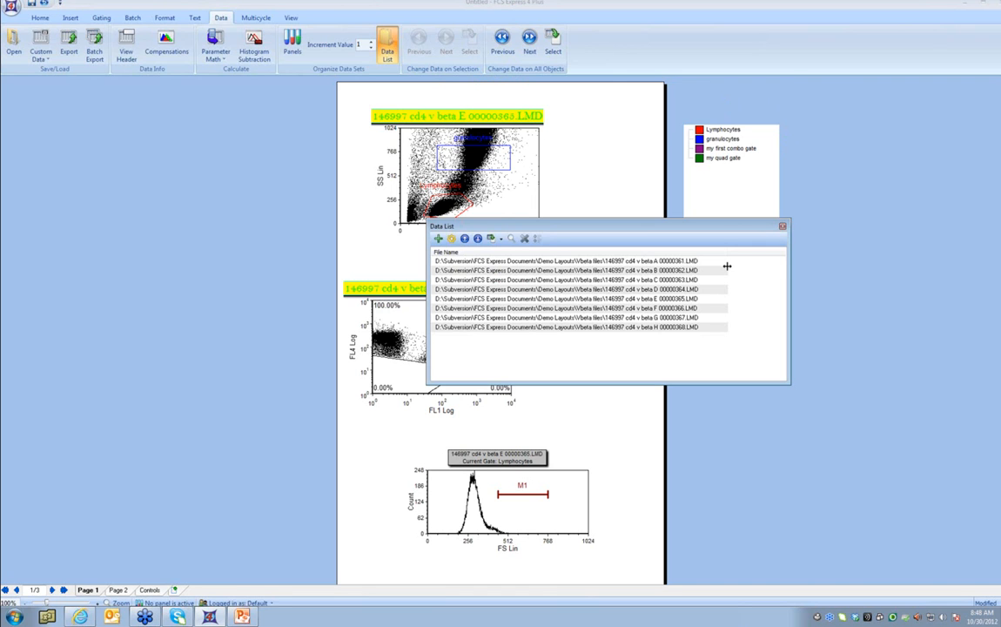
{"action": "left_click_drag", "start_coordinate": [727, 266], "coordinate": [706, 261]}
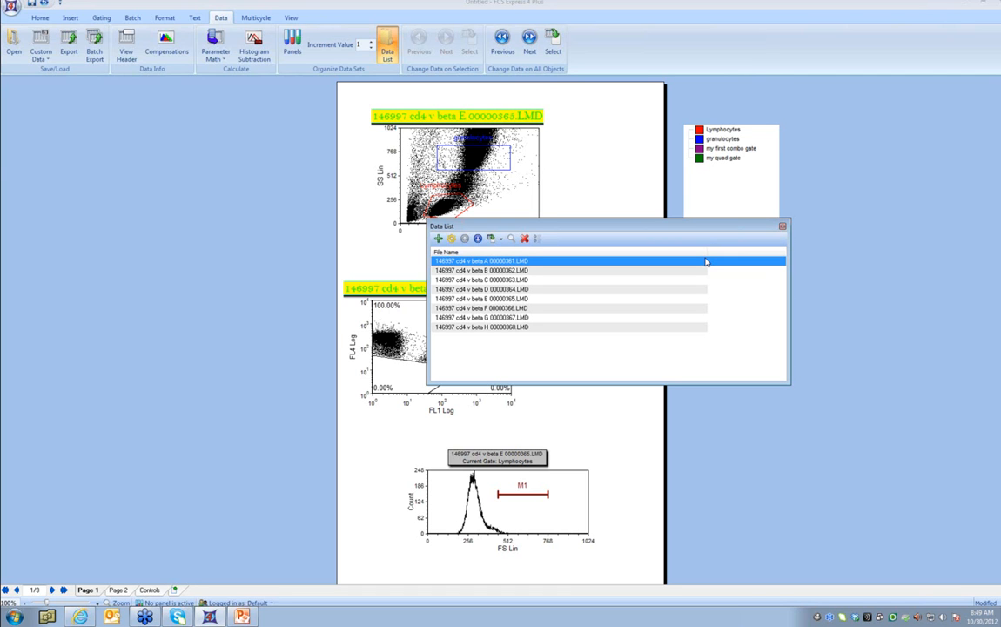
{"action": "left_click_drag", "start_coordinate": [540, 226], "coordinate": [261, 183]}
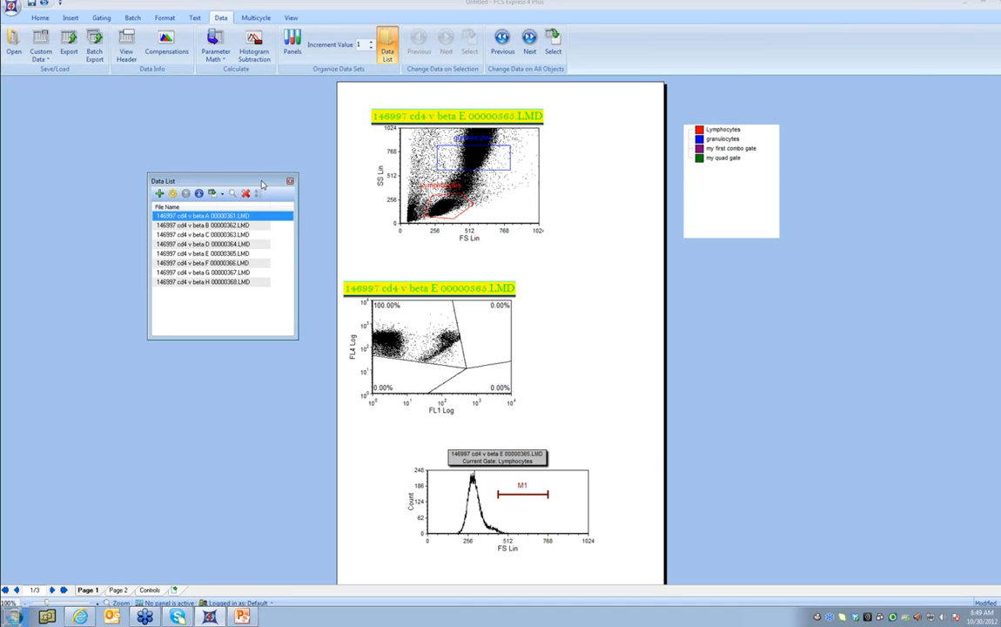
Look at the data file selection for the top dot plot without choosing another file.
{"action": "double_click", "coordinate": [457, 116]}
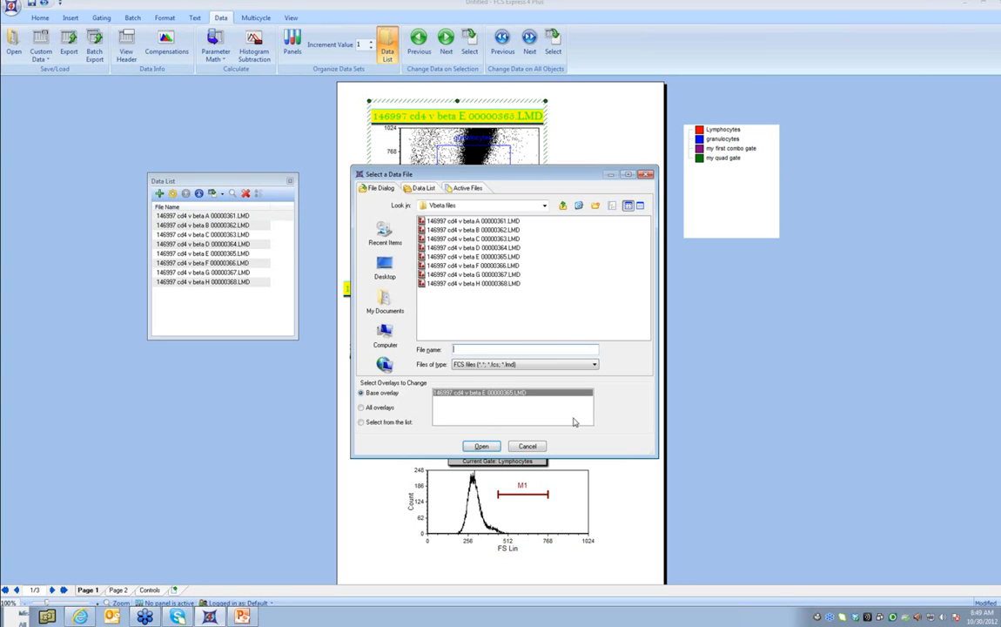
{"action": "key", "text": "Escape"}
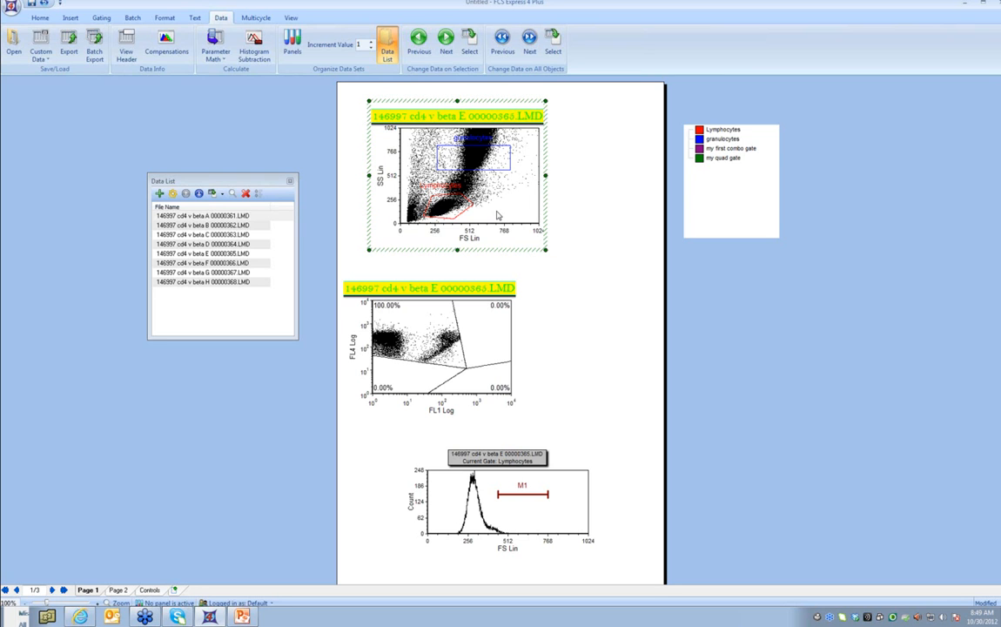
Add a gate statistics table for the top dot plot, and move its Gate column after X Geometric Mean.
{"action": "right_click", "coordinate": [498, 215]}
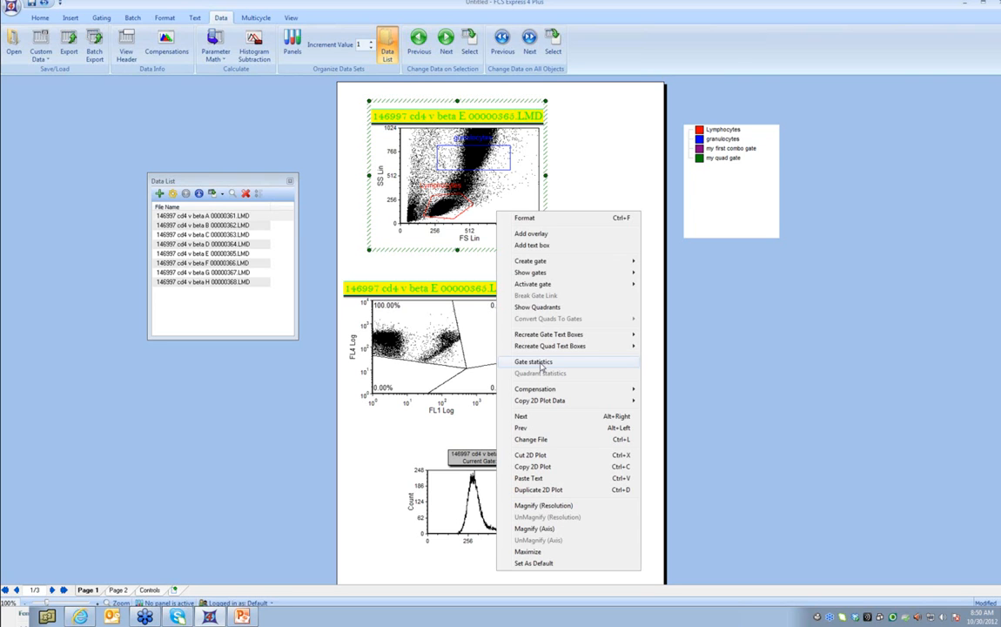
{"action": "left_click", "coordinate": [540, 364]}
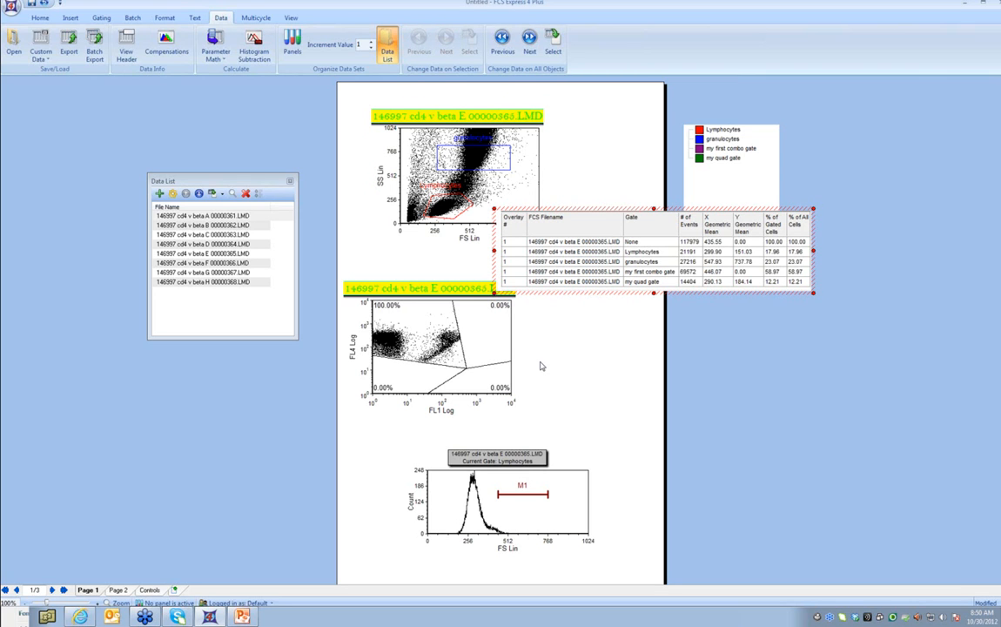
{"action": "right_click", "coordinate": [697, 251]}
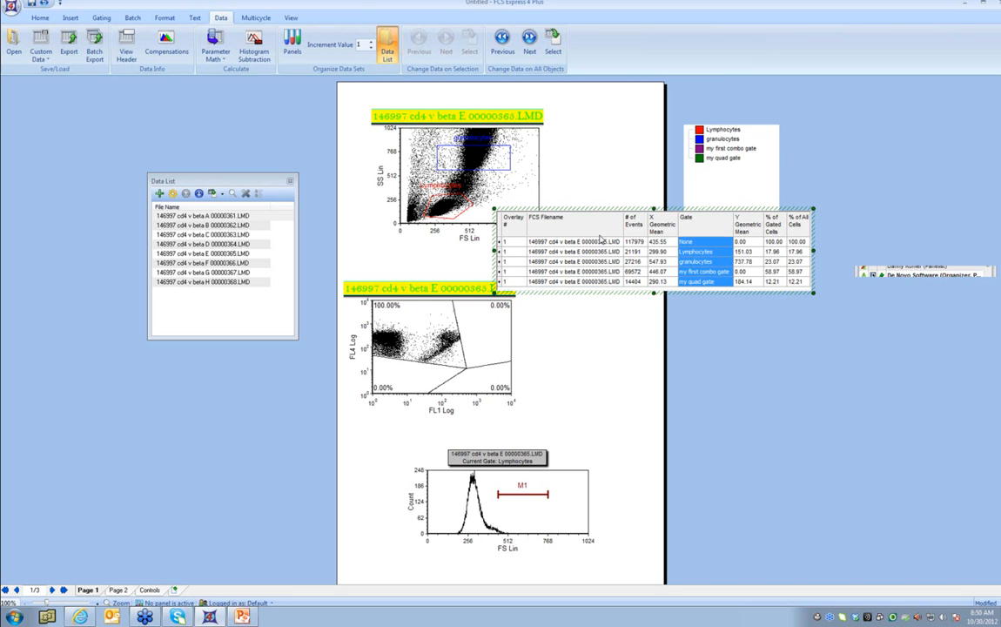
{"action": "left_click", "coordinate": [601, 239]}
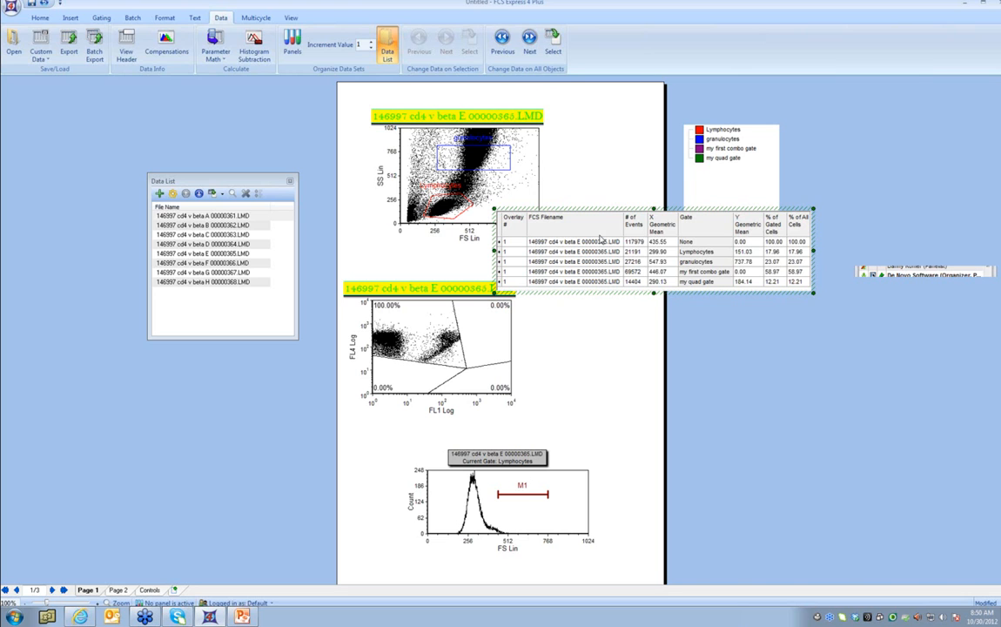
{"action": "left_click", "coordinate": [607, 377]}
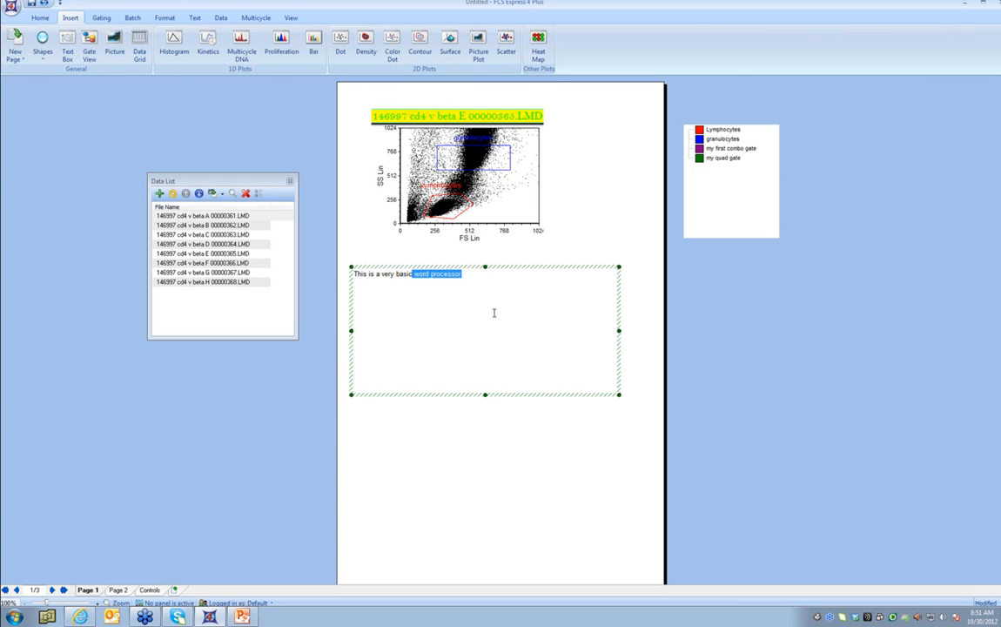
Set the words "word processor" in the text box to size 16 and "a very" to red, and view the font options.
{"action": "left_click", "coordinate": [195, 18]}
{"action": "left_click", "coordinate": [160, 69]}
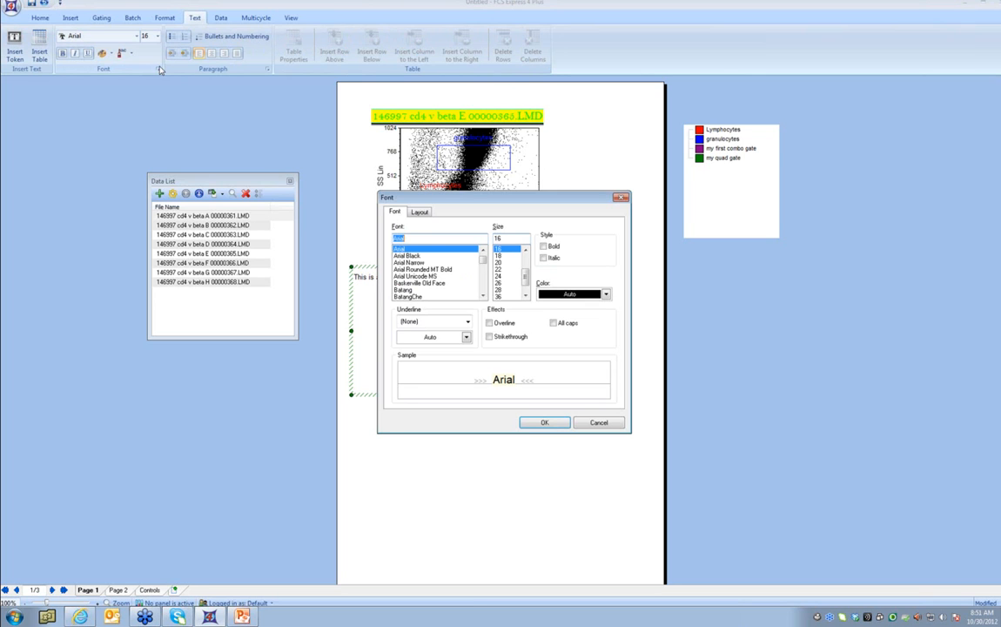
{"action": "key", "text": "Escape"}
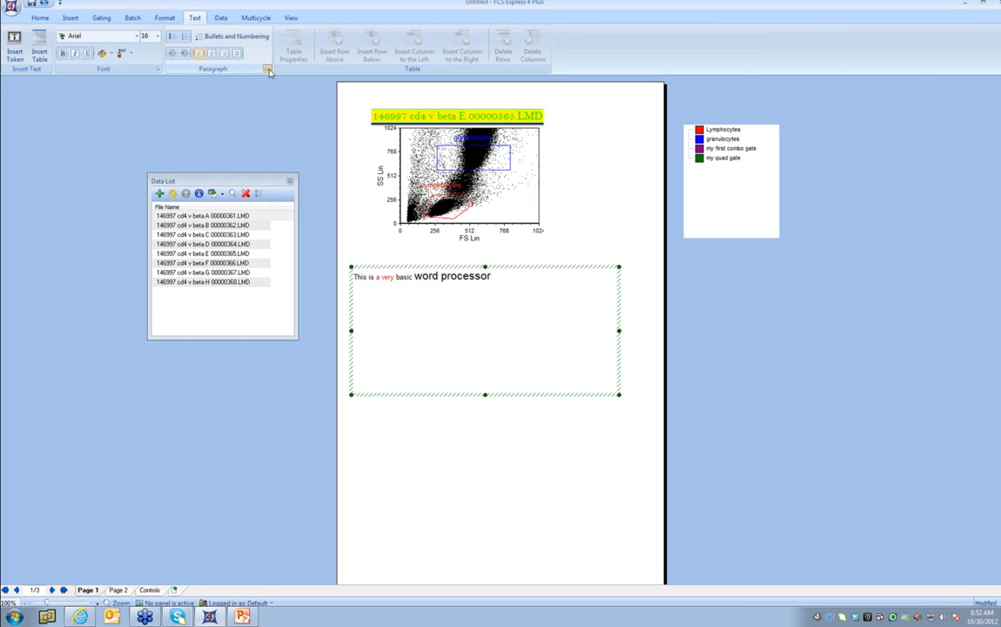
Review the paragraph settings and the bullets and numbering styles available for the text box.
{"action": "left_click", "coordinate": [268, 70]}
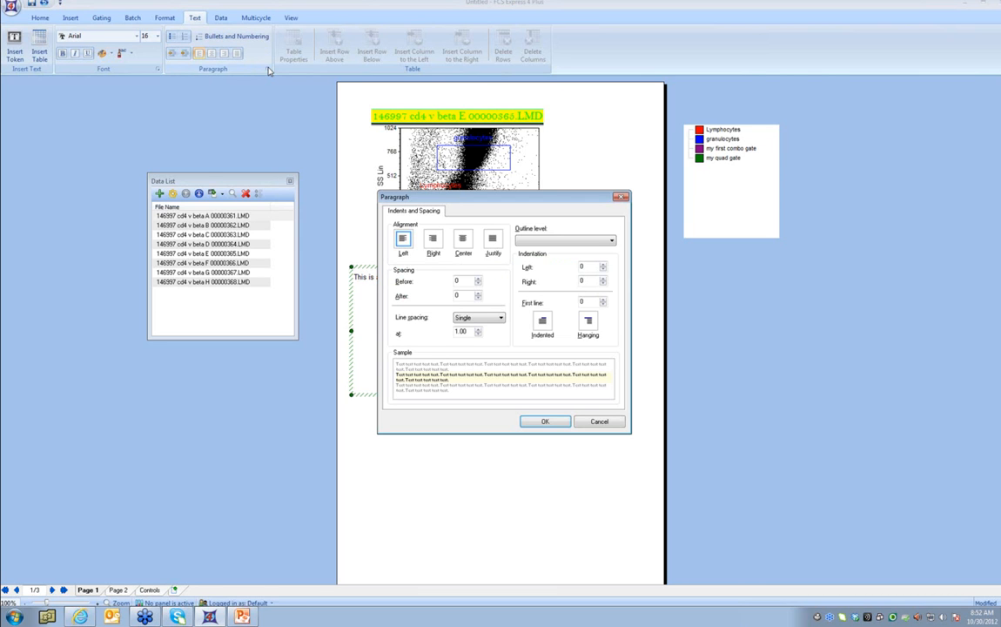
{"action": "key", "text": "Escape"}
{"action": "left_click", "coordinate": [235, 36]}
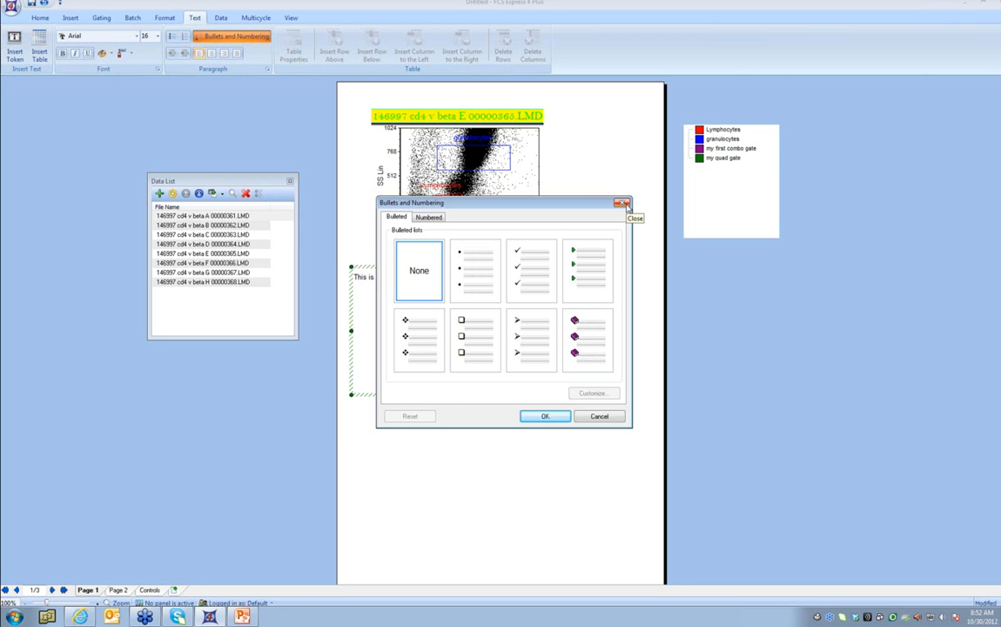
{"action": "left_click", "coordinate": [623, 203]}
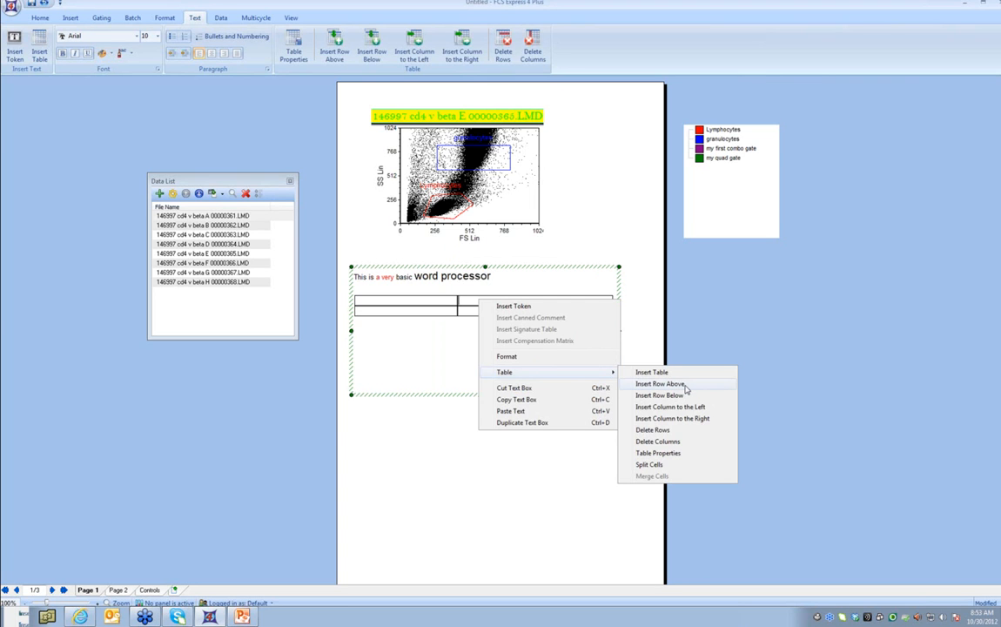
Add a column to the right of the text box's table, and enter left-, center- and right-aligned sample text in its first row.
{"action": "left_click", "coordinate": [684, 419]}
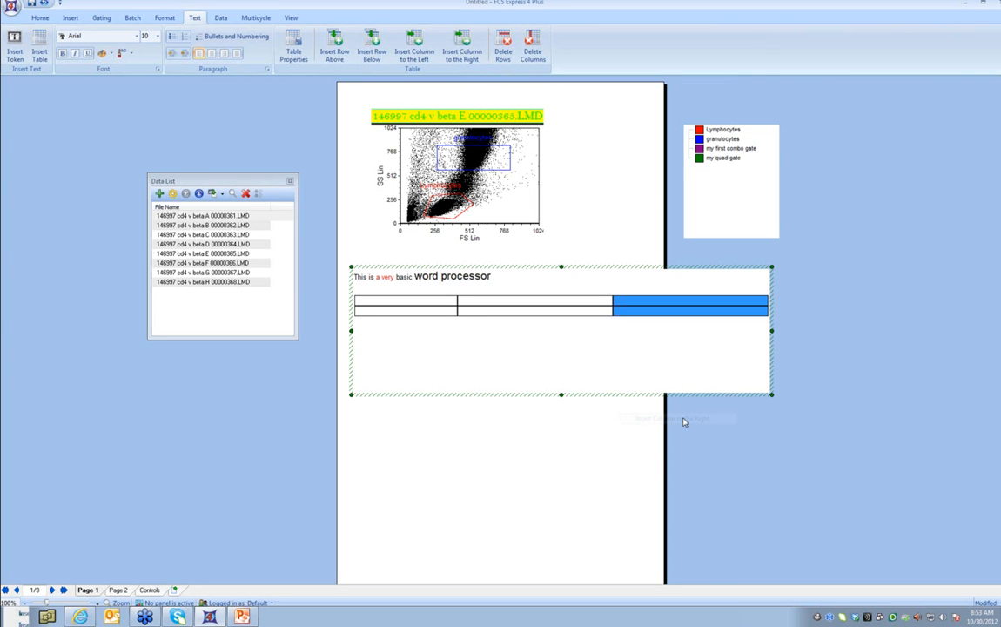
{"action": "left_click", "coordinate": [593, 267]}
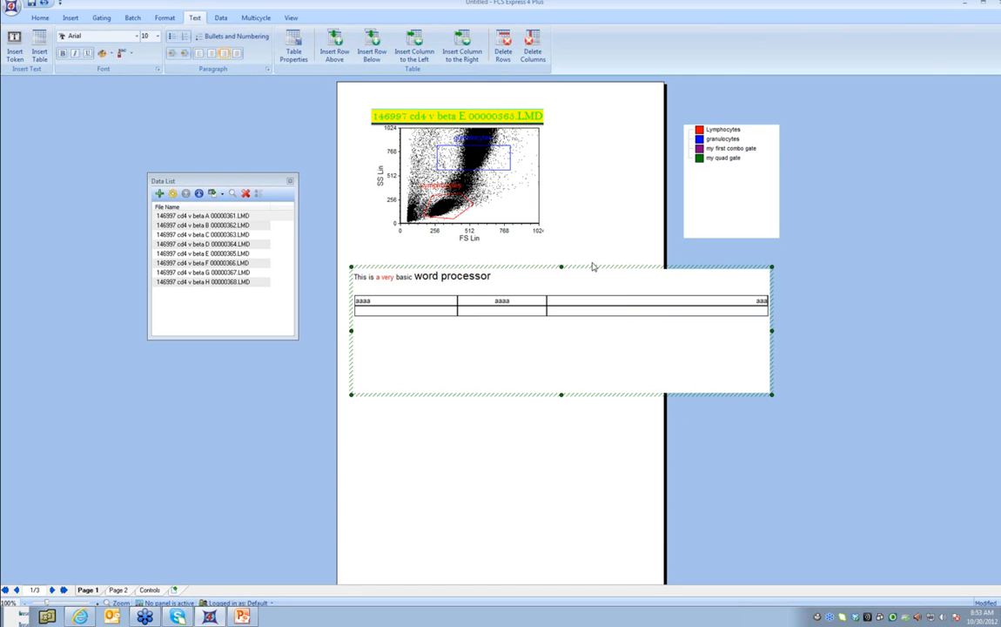
{"action": "left_click", "coordinate": [711, 353]}
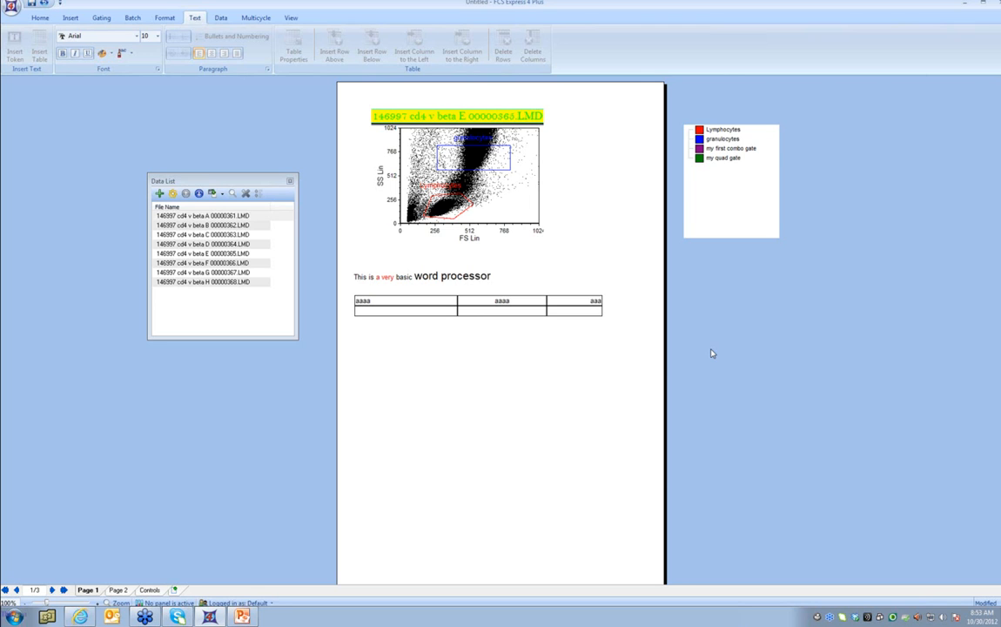
Enter the sentence "There are cells in my gate" in the text box.
{"action": "left_click", "coordinate": [610, 317]}
{"action": "type", "text": "There are cells in my ga"}
{"action": "type", "text": "te"}
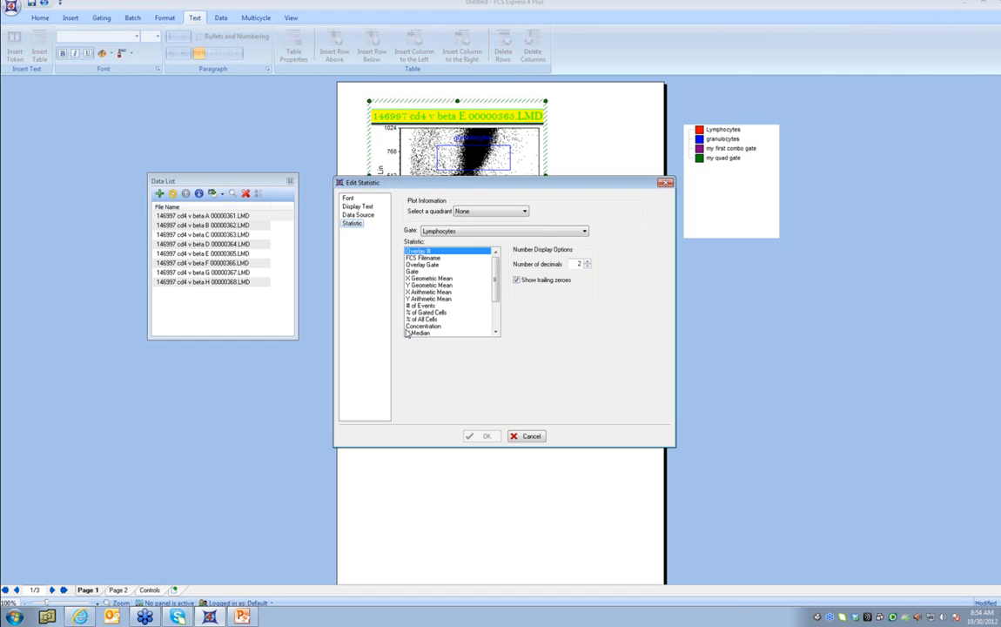
Insert a token for the Lymphocytes gate's # of Events between "There are" and "cells in my gate" in the text box.
{"action": "double_click", "coordinate": [408, 334]}
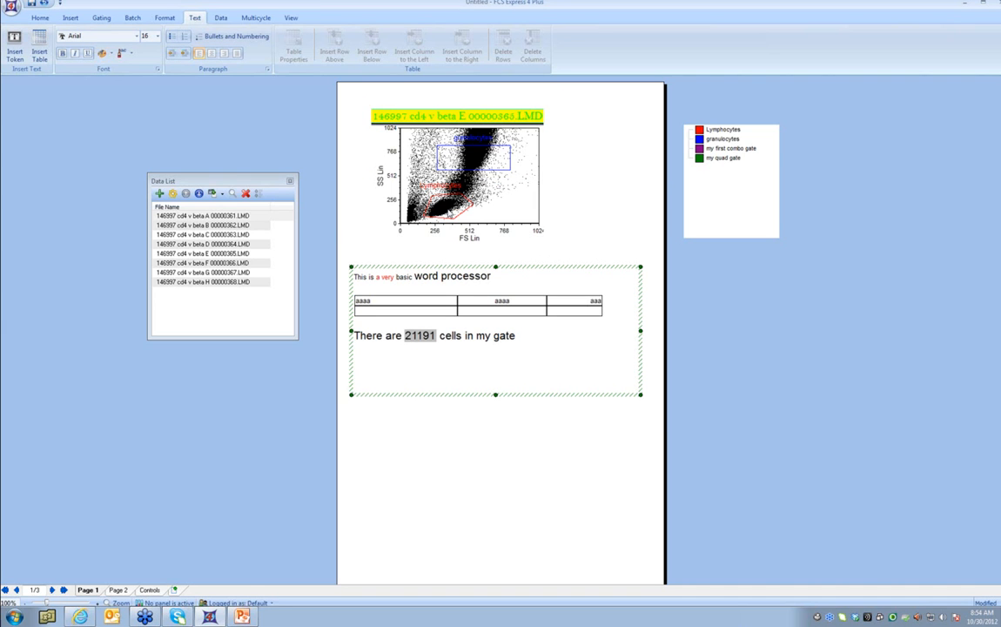
{"action": "key", "text": "ctrl+z"}
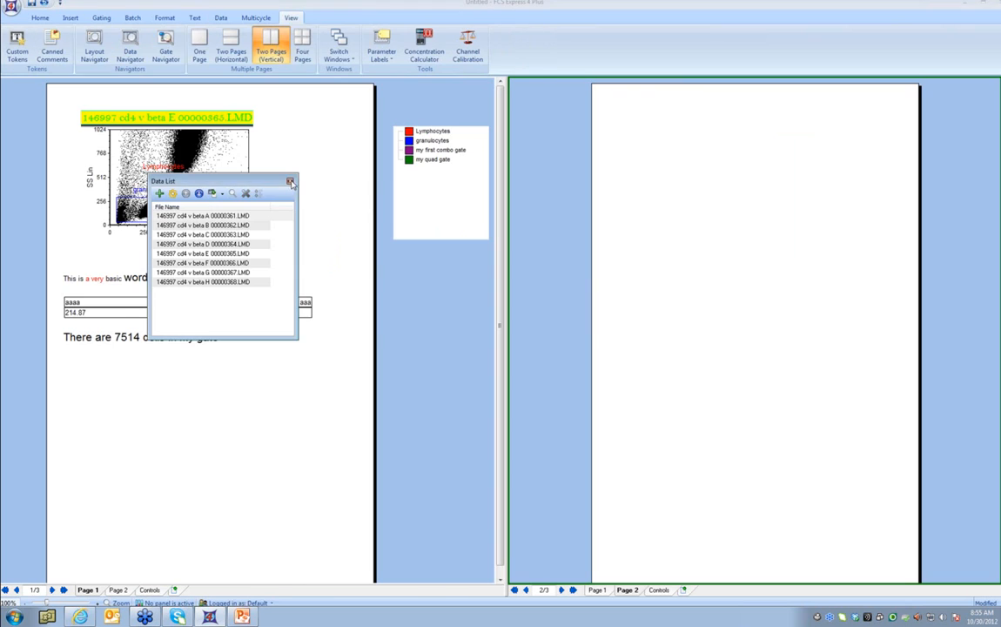
Close the data list and insert a histogram of the current data file on Page 2.
{"action": "left_click", "coordinate": [294, 181]}
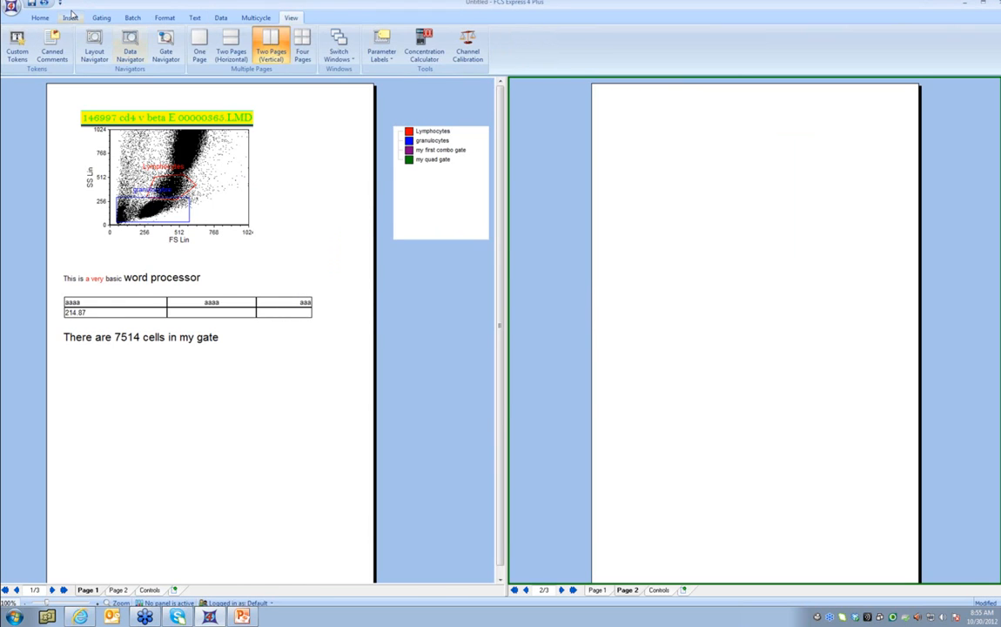
{"action": "left_click", "coordinate": [71, 18]}
{"action": "left_click", "coordinate": [174, 44]}
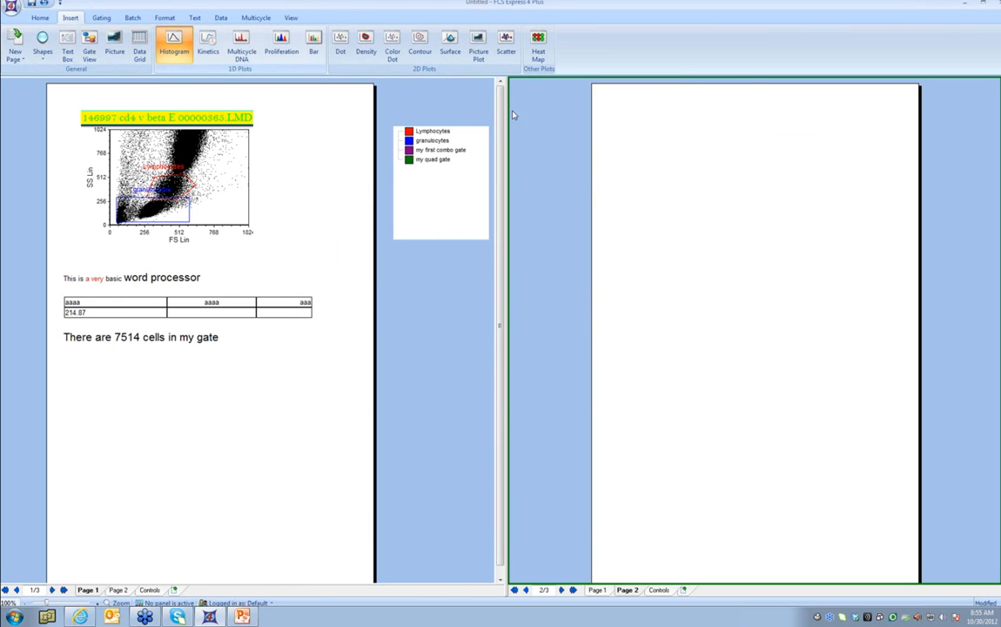
{"action": "left_click", "coordinate": [603, 201]}
Add the histogram's M1 marker statistic as a token in the middle cell of the text box table's second row.
{"action": "left_click", "coordinate": [255, 318]}
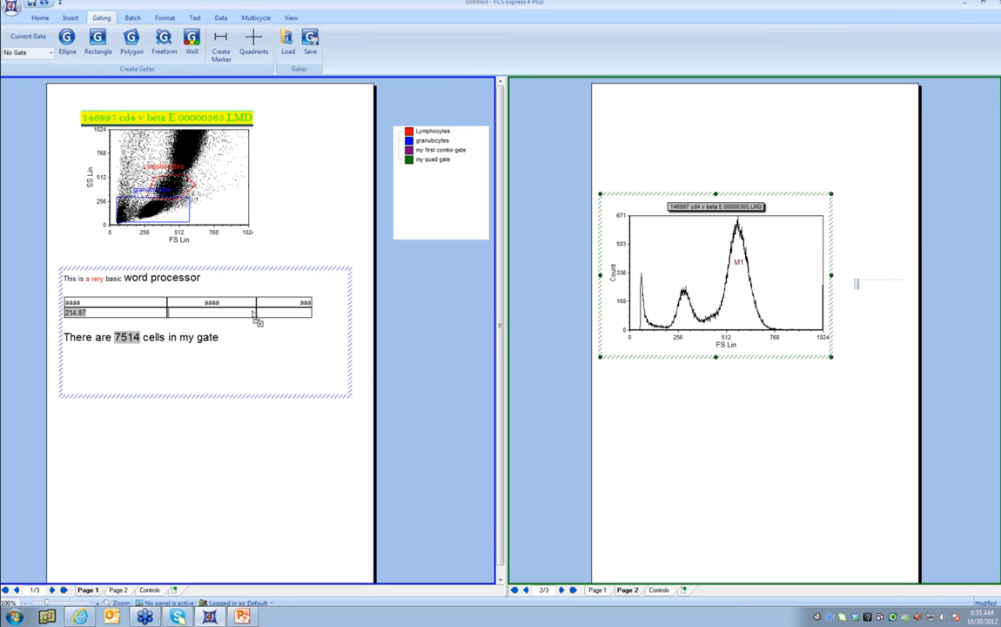
{"action": "left_click_drag", "start_coordinate": [256, 318], "coordinate": [252, 314]}
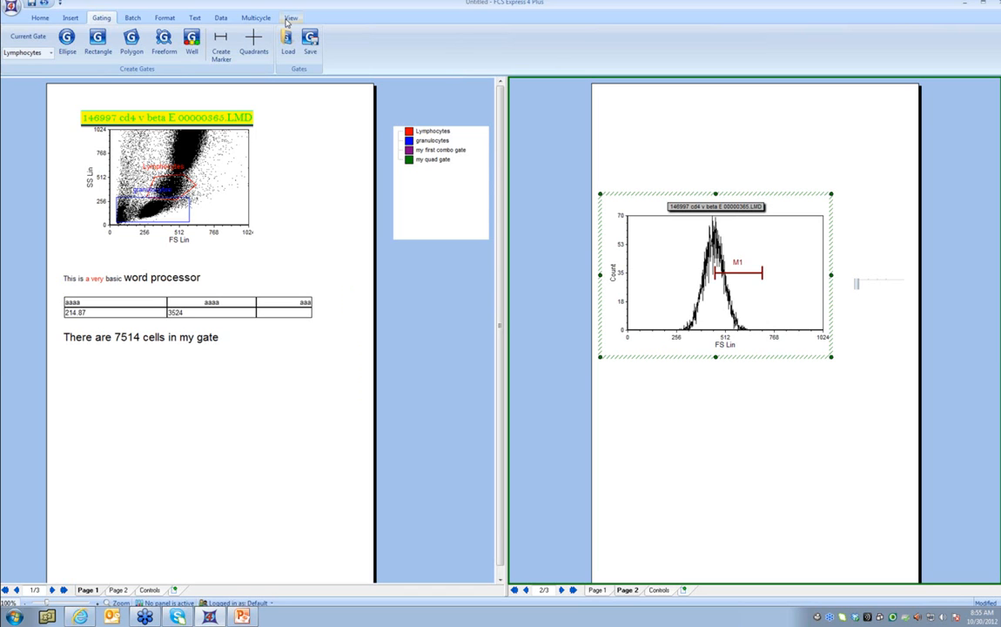
Return to the one-page view and move the Lymphocytes gate down on the Page 1 dot plot, just above the granulocytes gate.
{"action": "left_click", "coordinate": [290, 18]}
{"action": "left_click", "coordinate": [200, 44]}
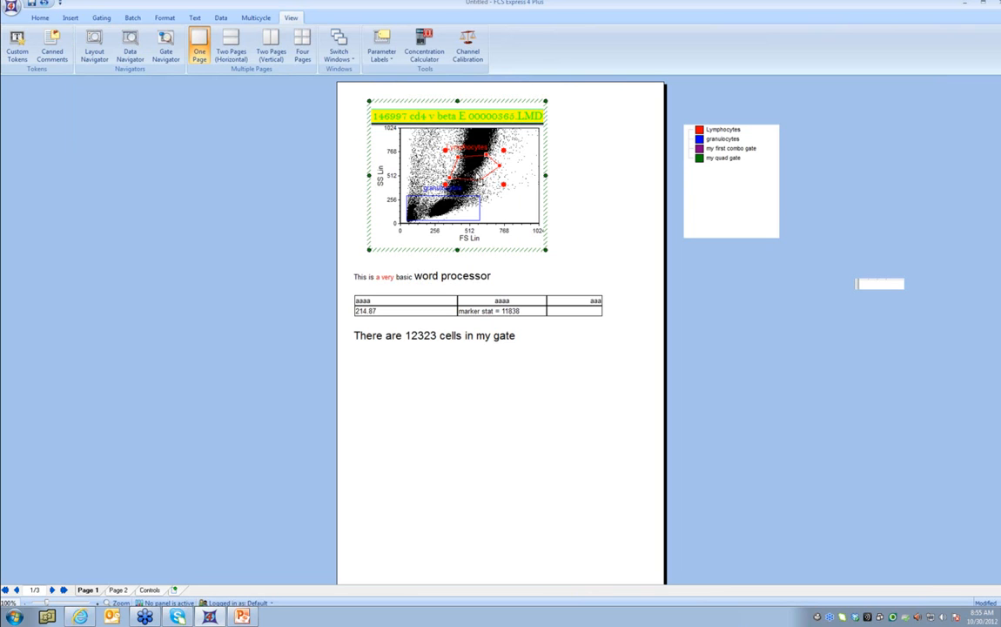
{"action": "left_click_drag", "start_coordinate": [487, 153], "coordinate": [489, 188]}
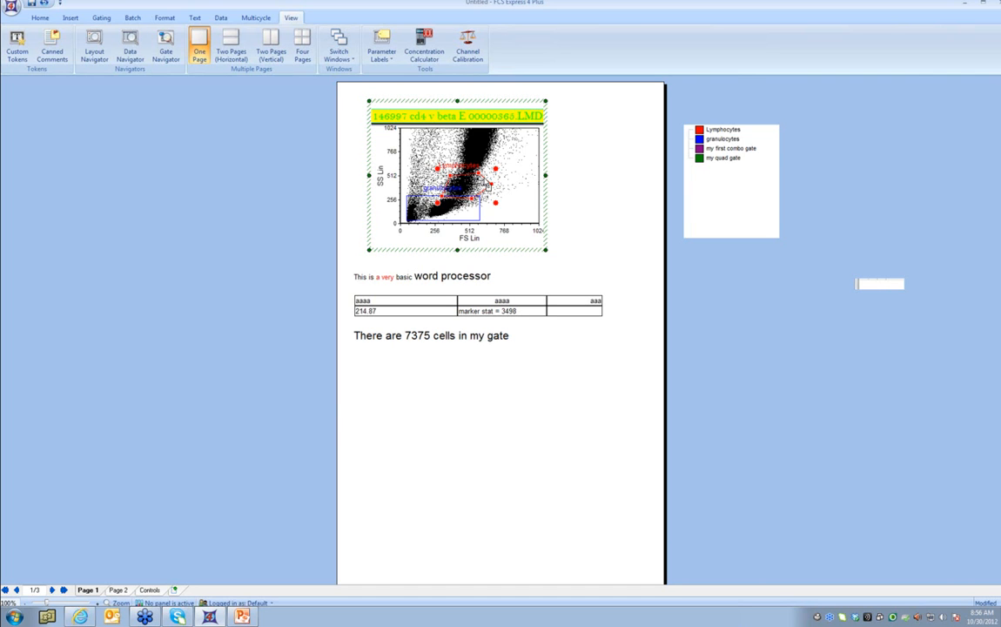
Switch to Internet Explorer, open the recorded webinars page on the De Novo Software website, and browse the available webinars.
{"action": "left_click", "coordinate": [79, 616]}
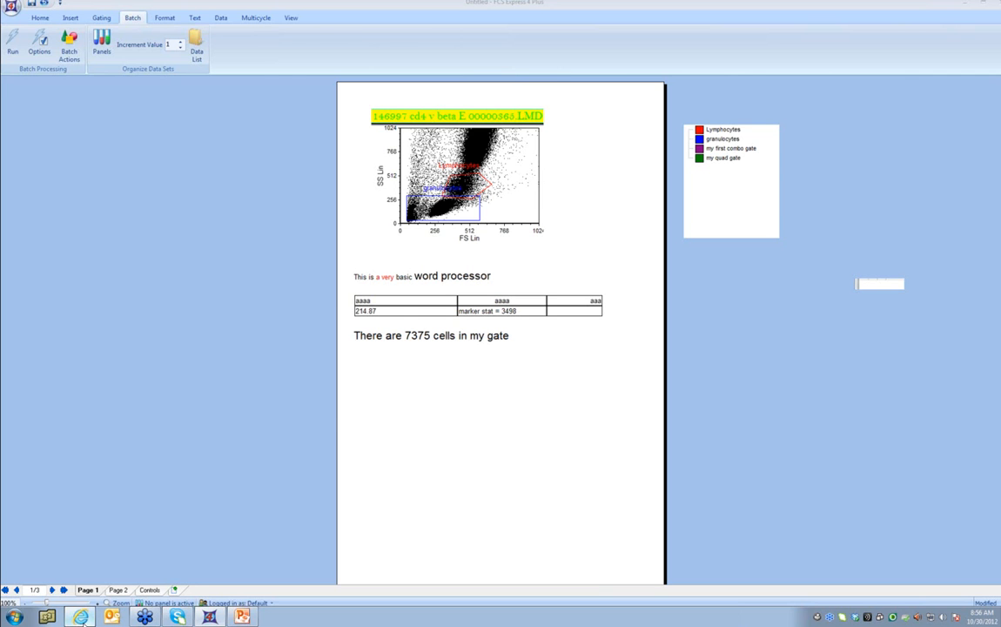
{"action": "left_click", "coordinate": [80, 616]}
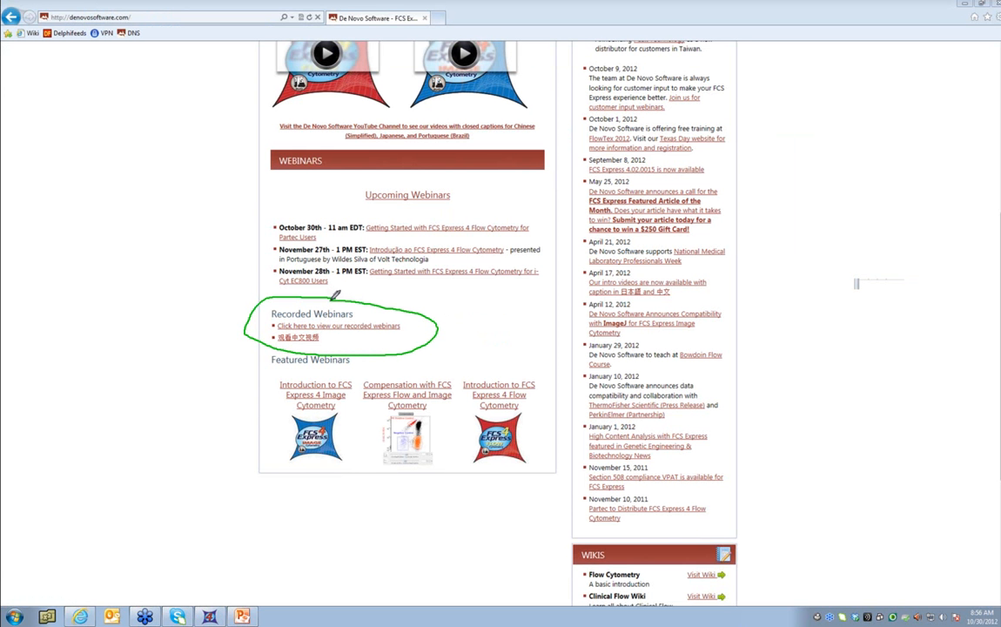
{"action": "key", "text": "Escape"}
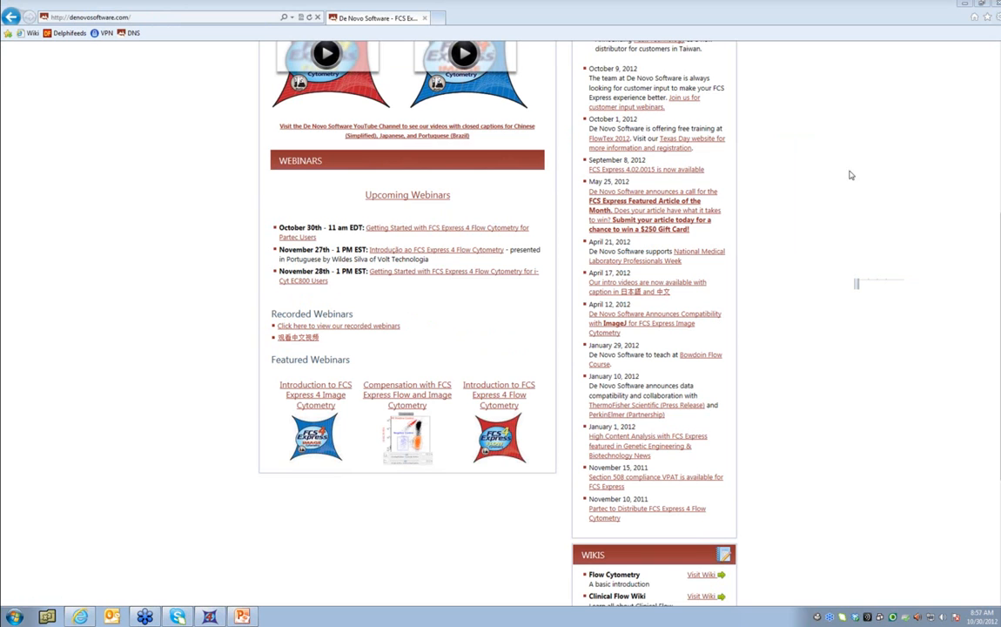
{"action": "left_click", "coordinate": [296, 326]}
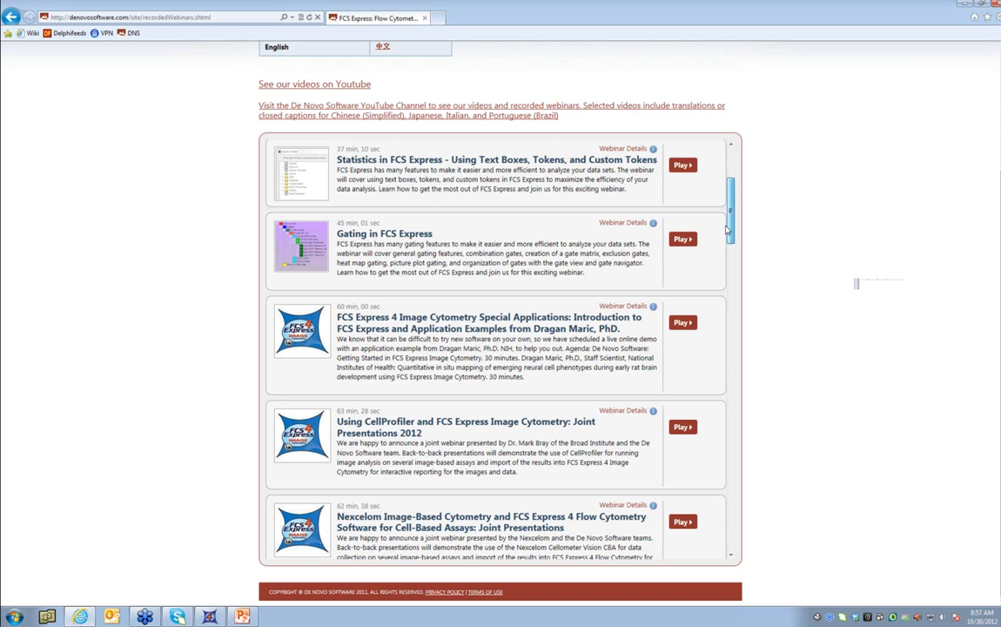
{"action": "scroll", "coordinate": [349, 214], "scroll_direction": "down", "scroll_amount": 10}
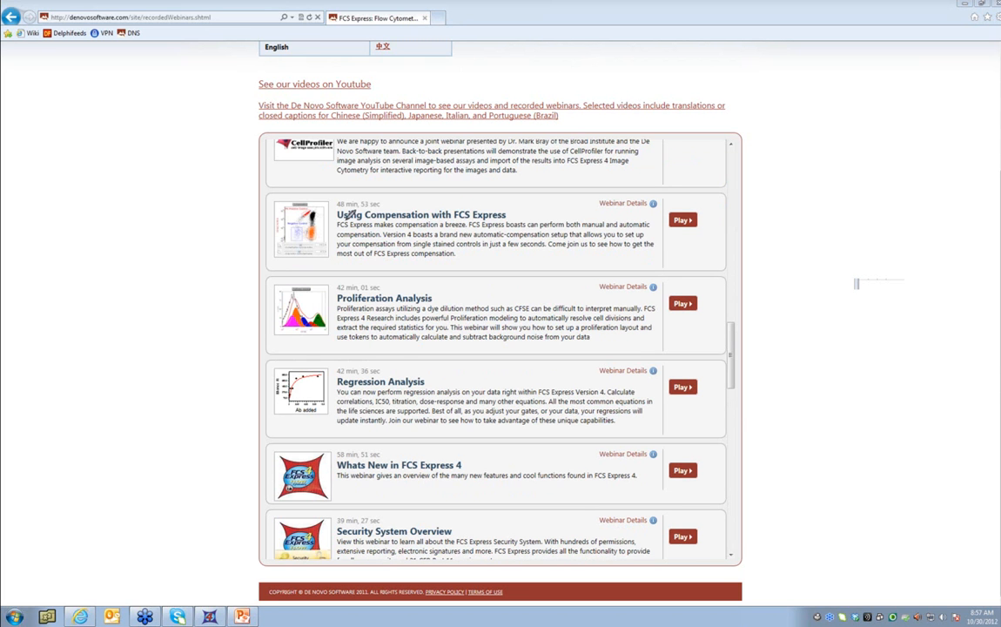